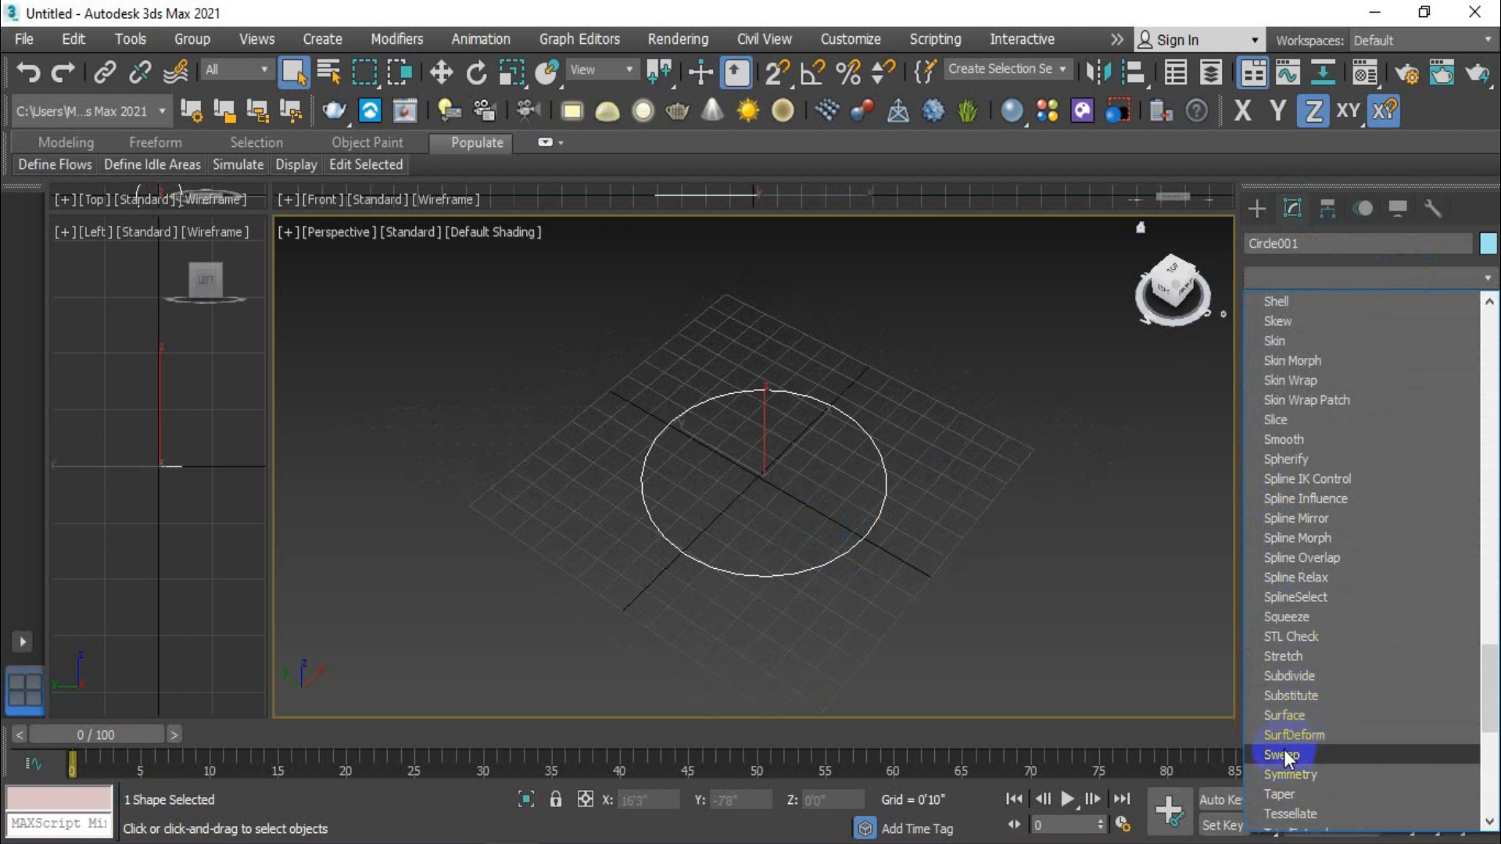
# - Apply a Sweep modifier to the circle and move it up to a height of about 2'5"
pyautogui.click(1345, 752)
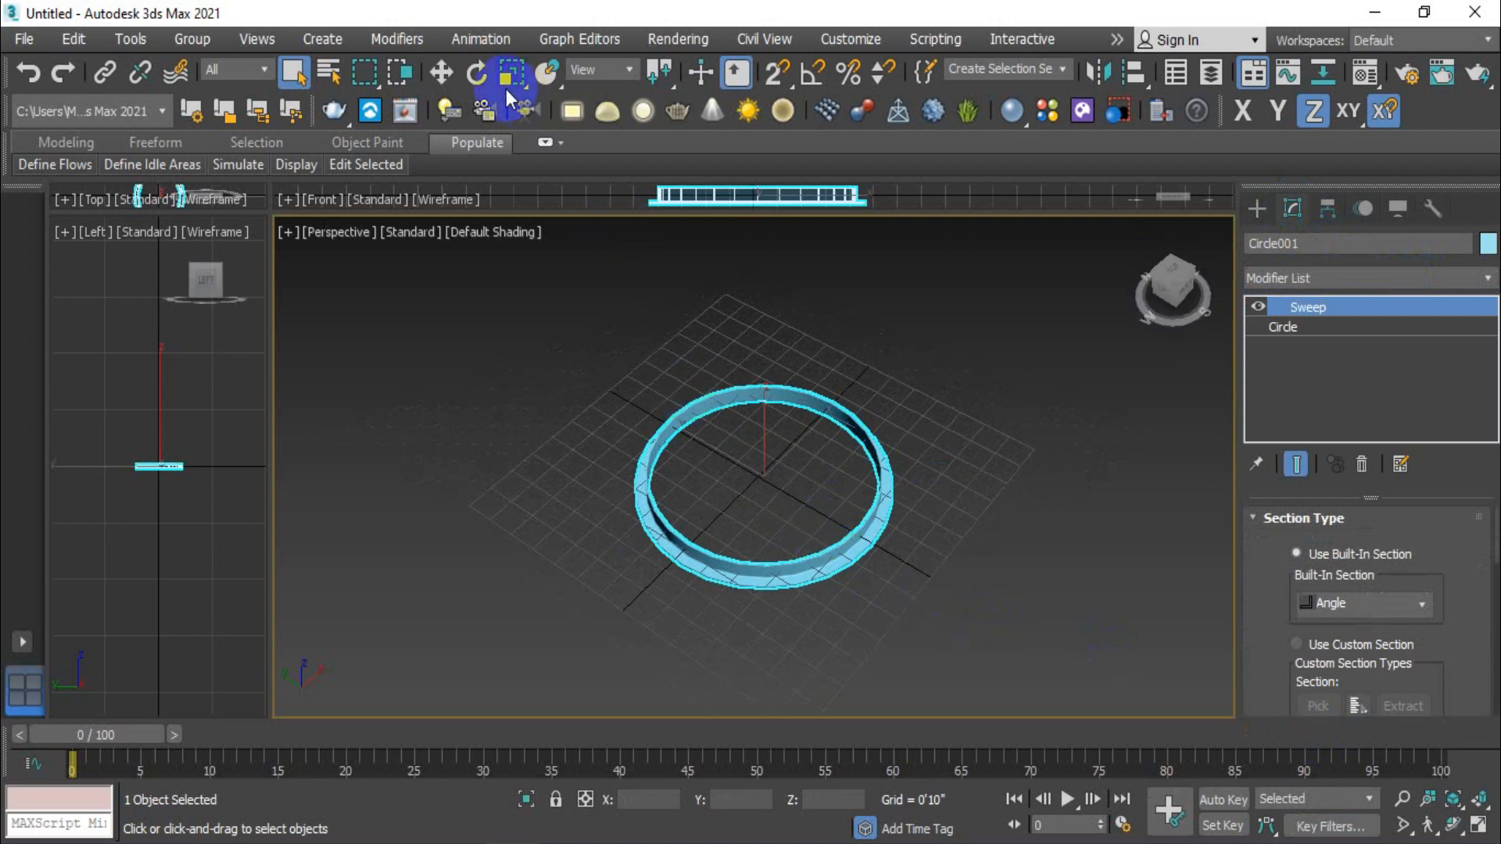
pyautogui.keyDown('alt'); pyautogui.moveTo(766, 424); pyautogui.dragTo(791, 416, button='middle'); pyautogui.keyUp('alt')
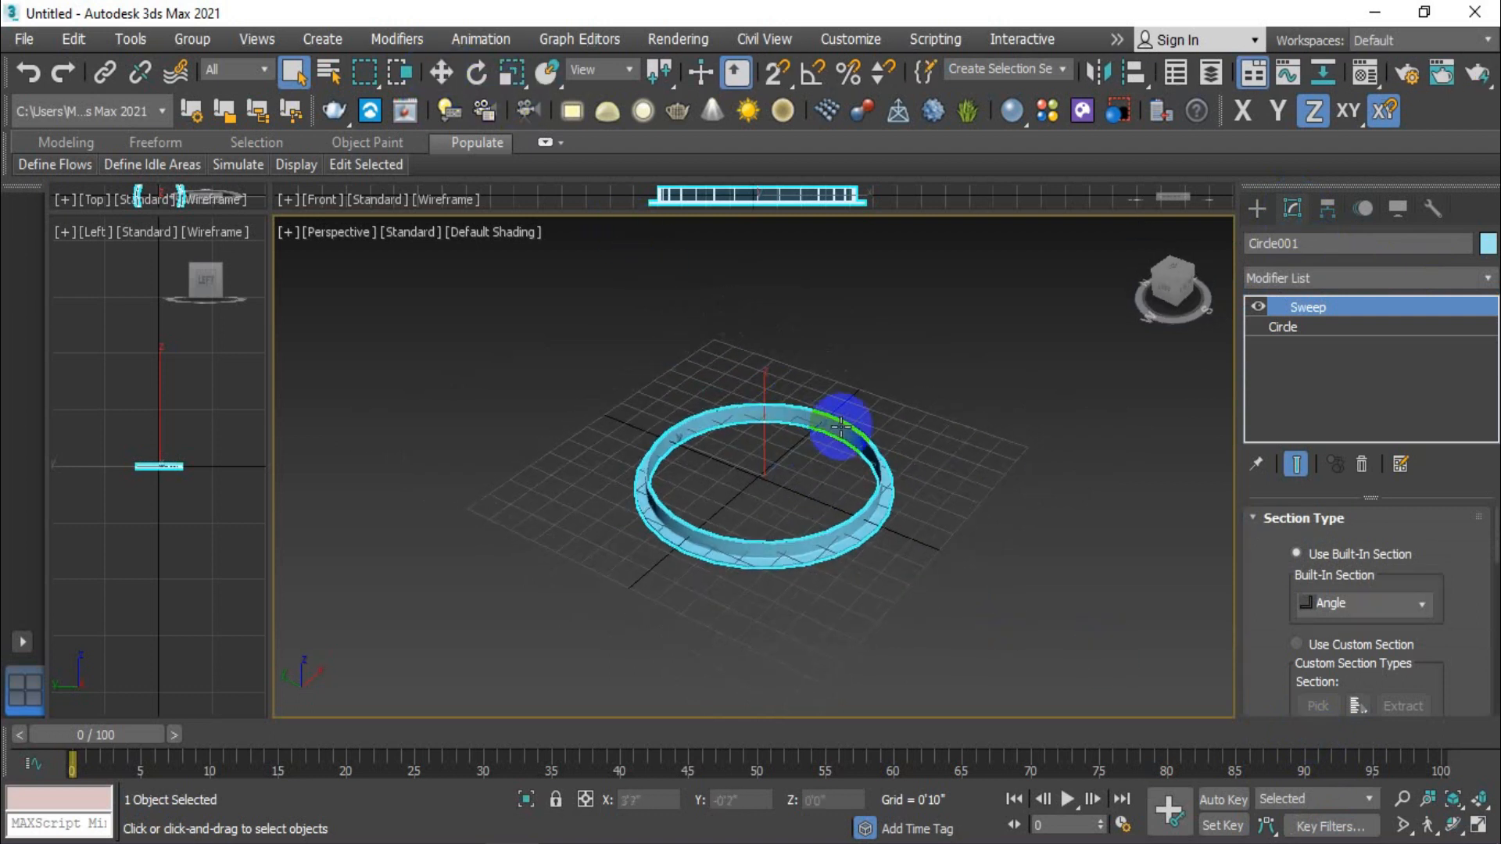
pyautogui.click(441, 72)
pyautogui.moveTo(838, 426); pyautogui.dragTo(814, 359)
pyautogui.keyDown('alt'); pyautogui.moveTo(814, 359); pyautogui.dragTo(828, 435, button='middle'); pyautogui.keyUp('alt')
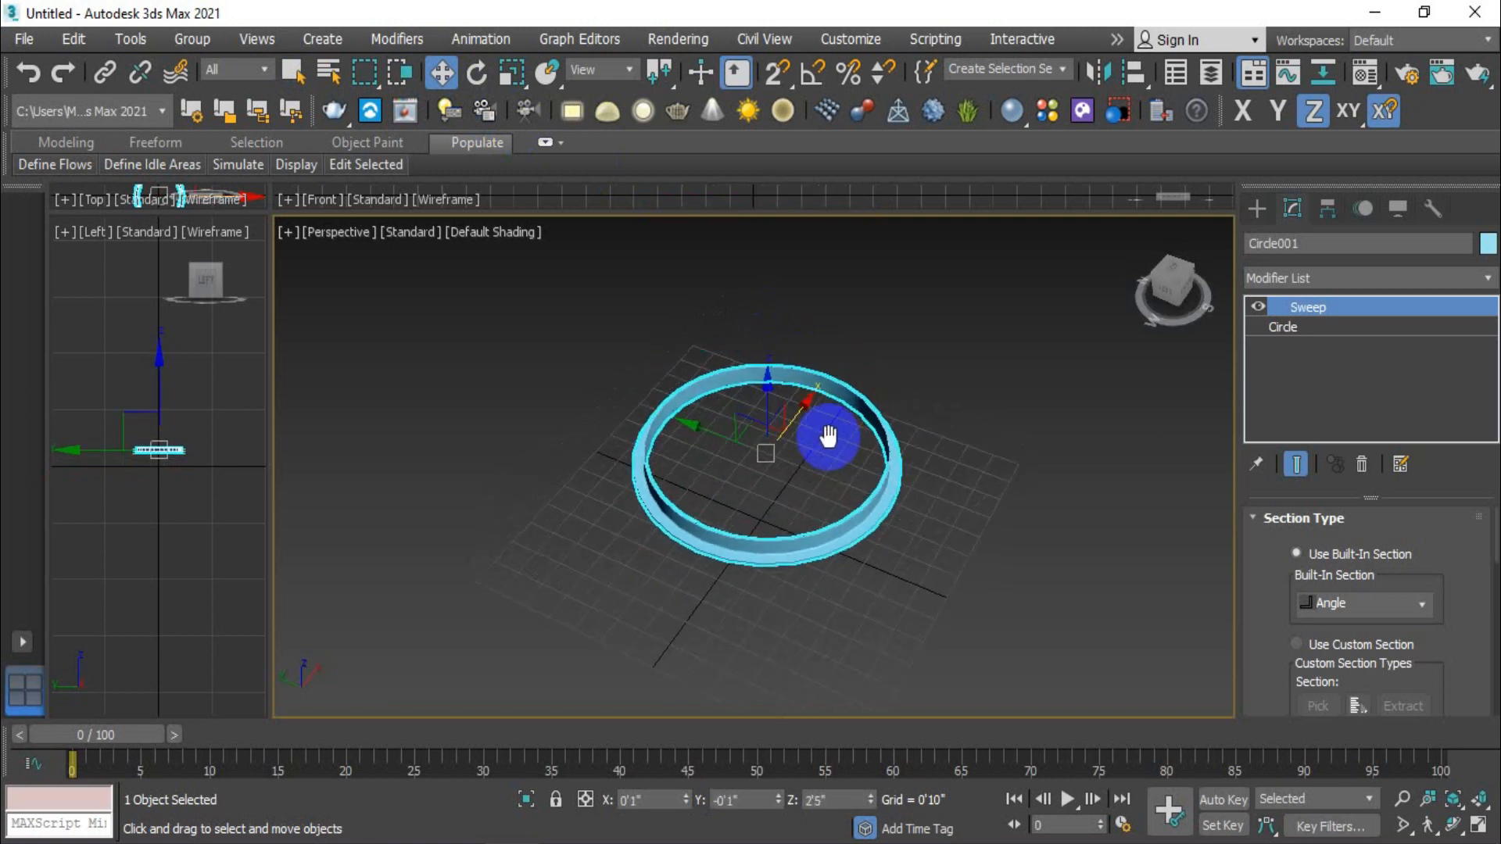
pyautogui.click(295, 72)
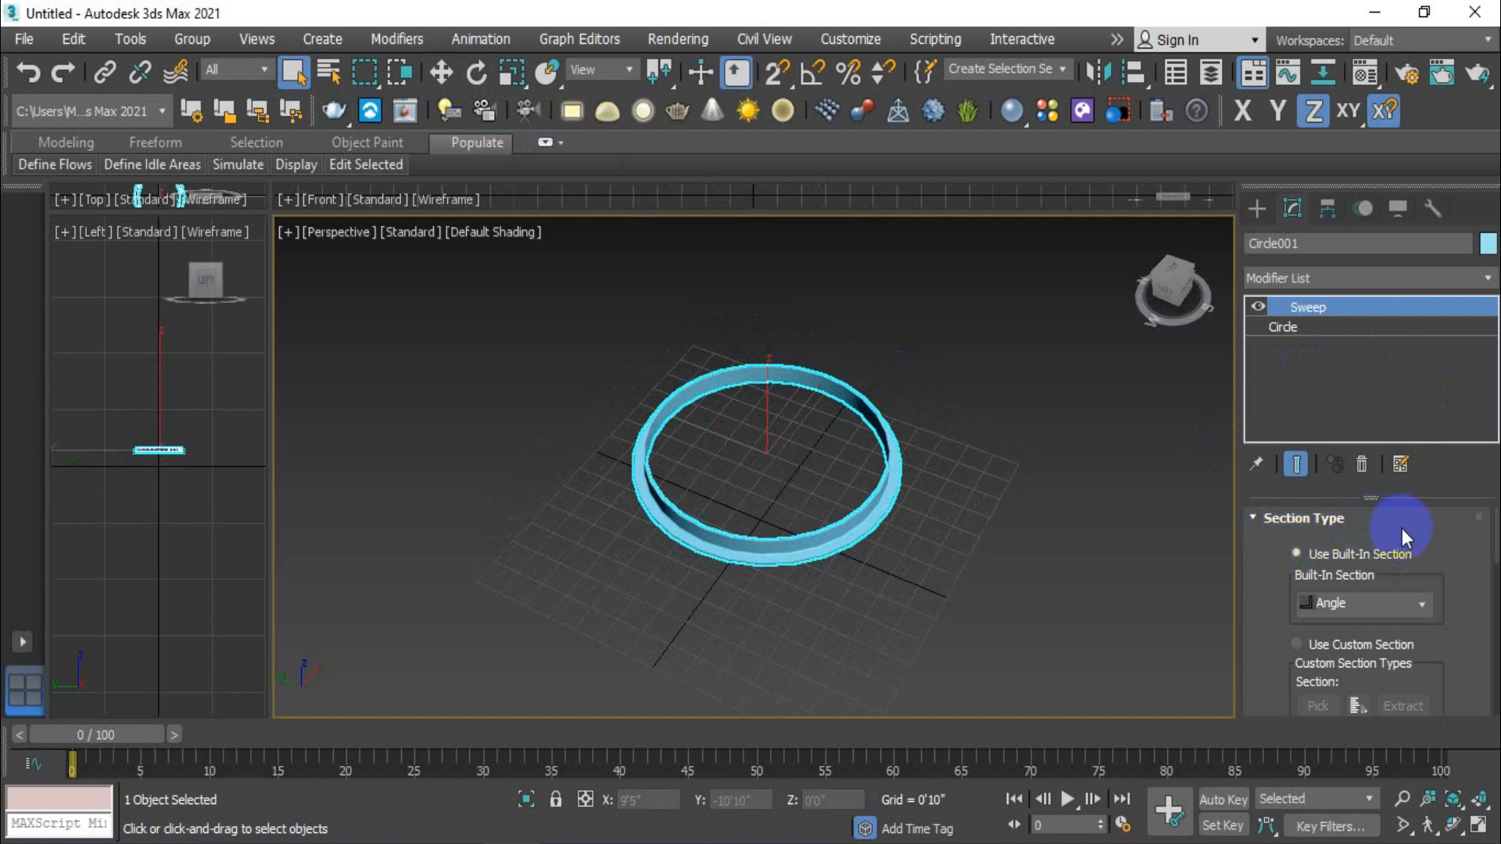
# - Choose Angle as the sweep's built-in section and inspect the profile up close
pyautogui.scroll(-1, 1451, 597)
pyautogui.scroll(1, 1451, 597)
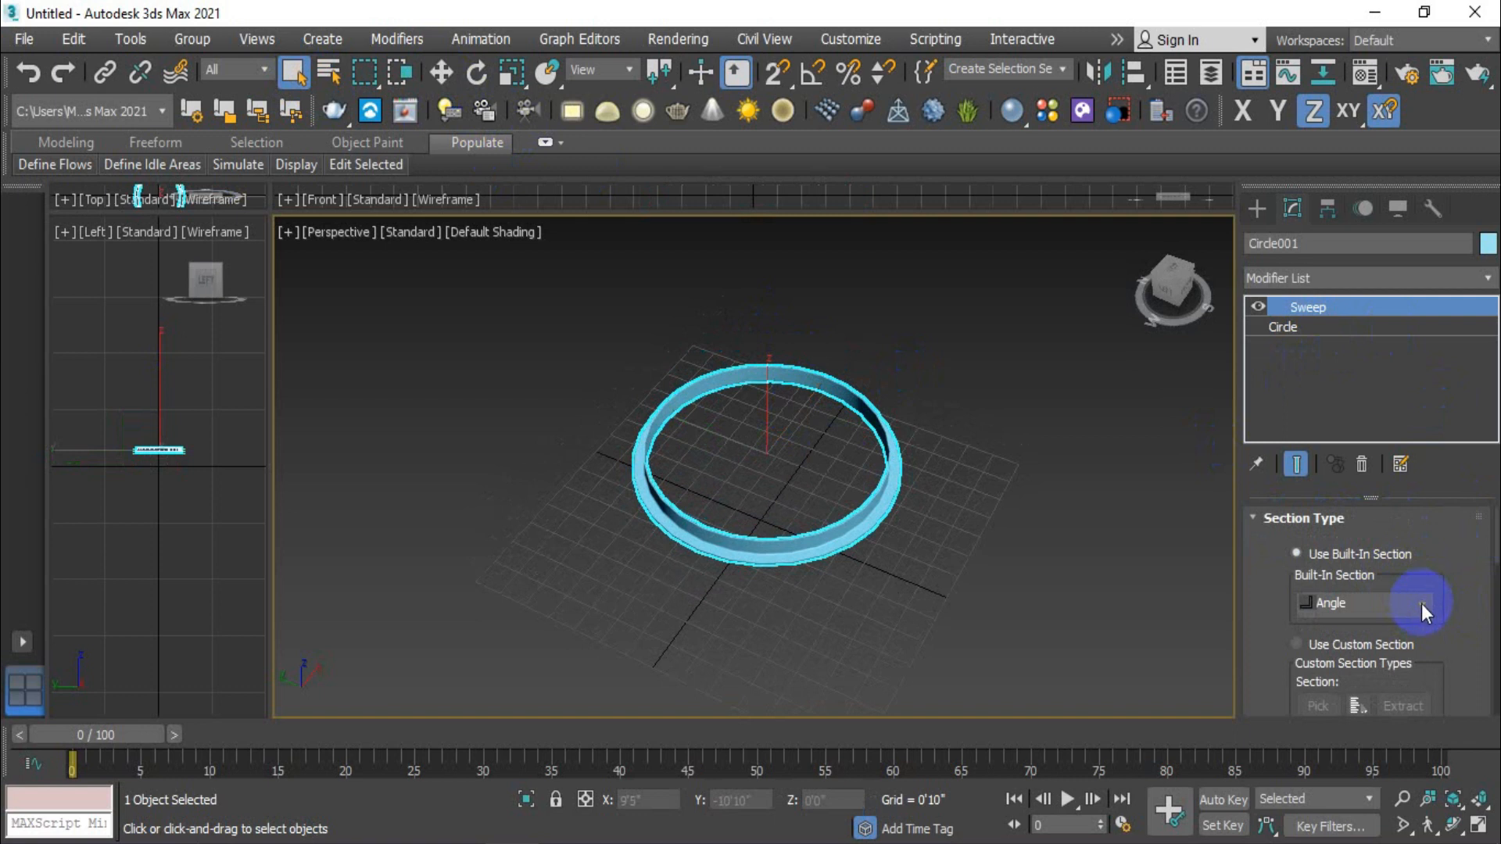
pyautogui.click(1421, 603)
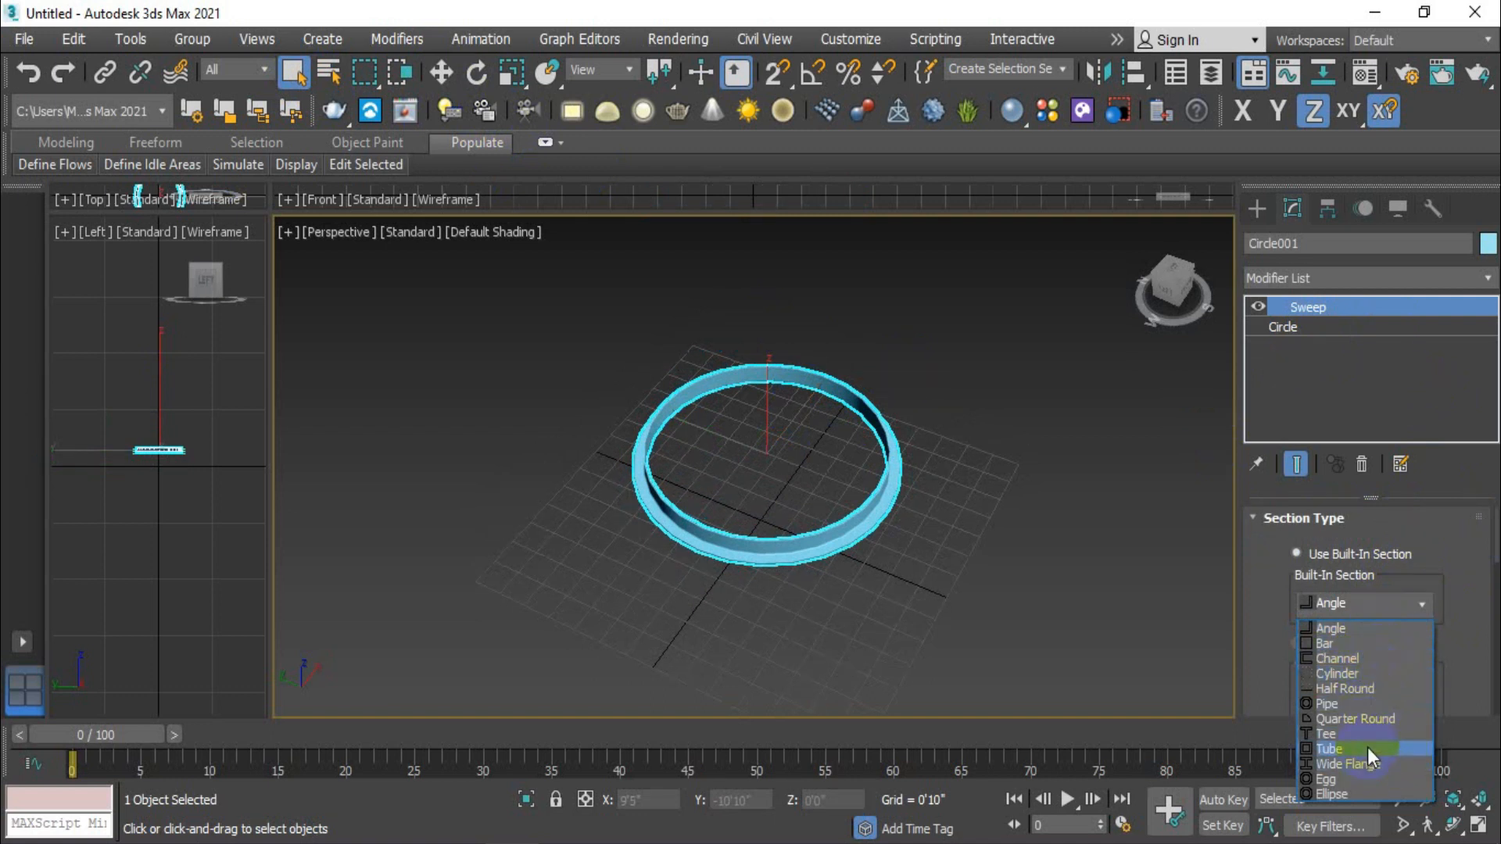
pyautogui.click(1348, 629)
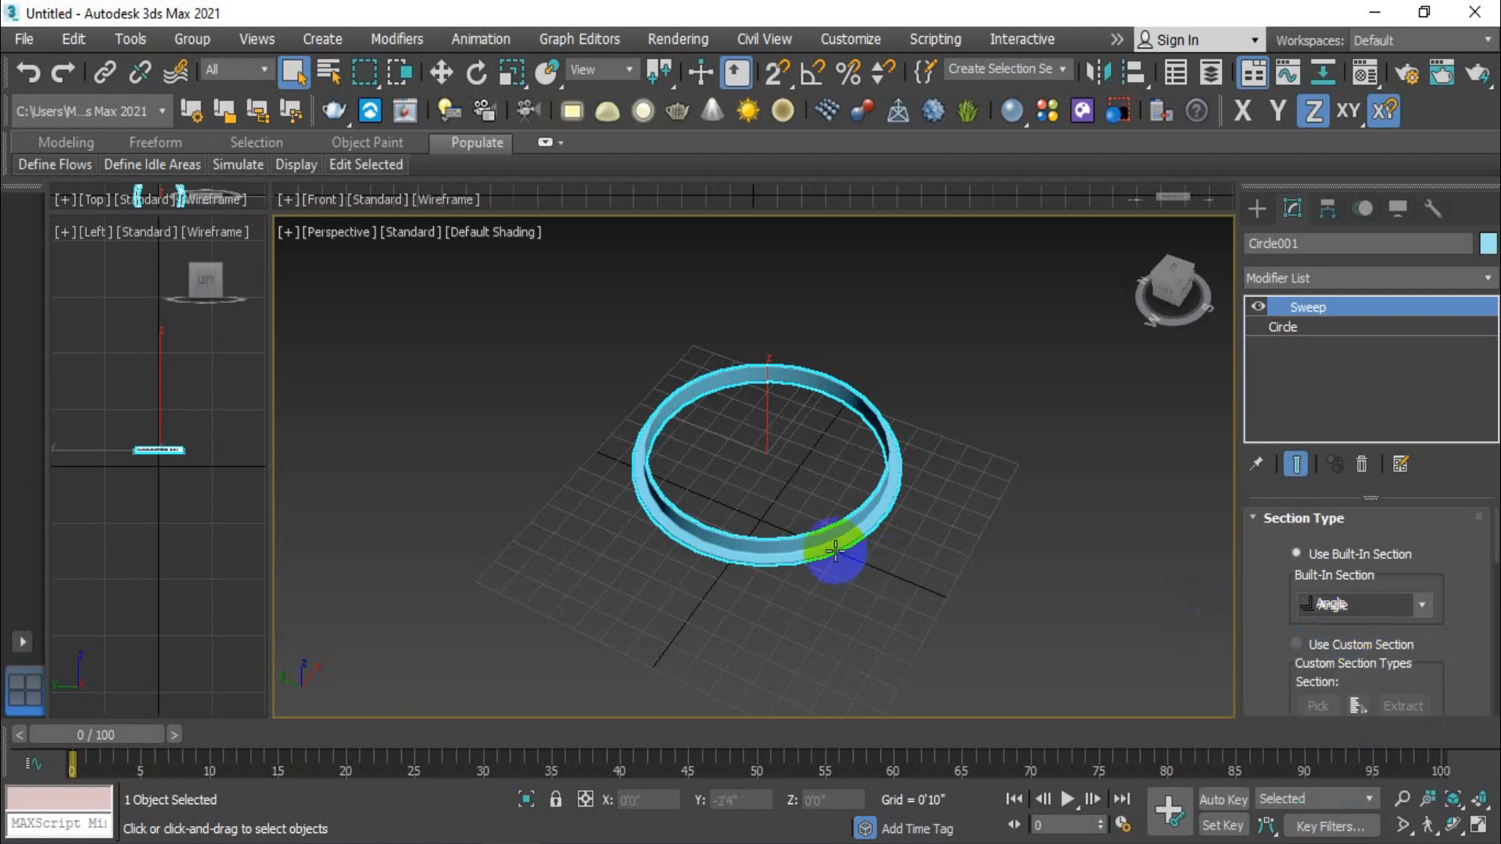
pyautogui.scroll(5, 860, 529)
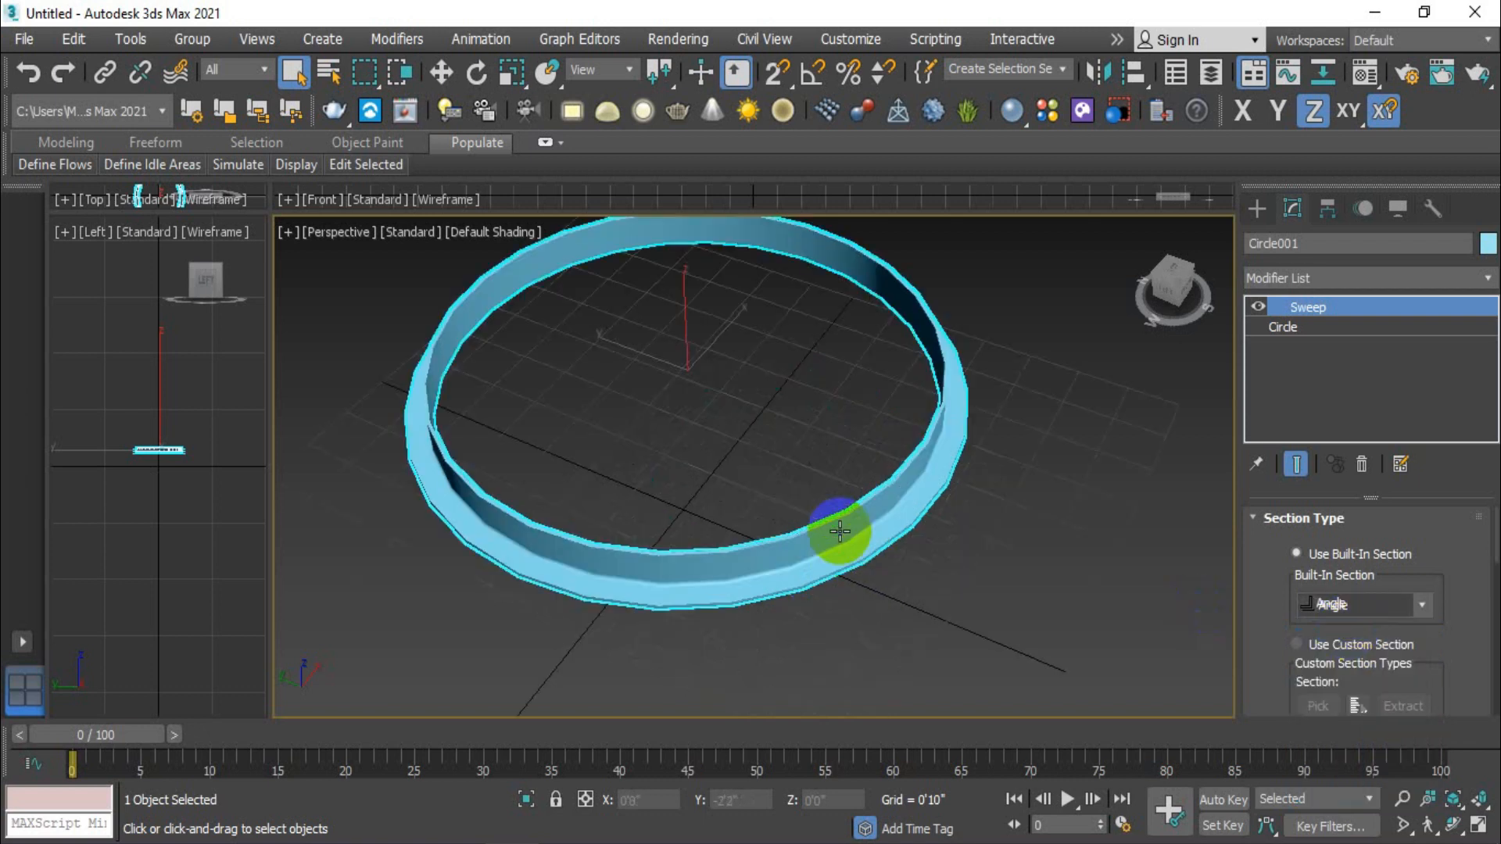
# - Change the sweep's built-in section to Bar
pyautogui.click(1424, 599)
pyautogui.click(1358, 642)
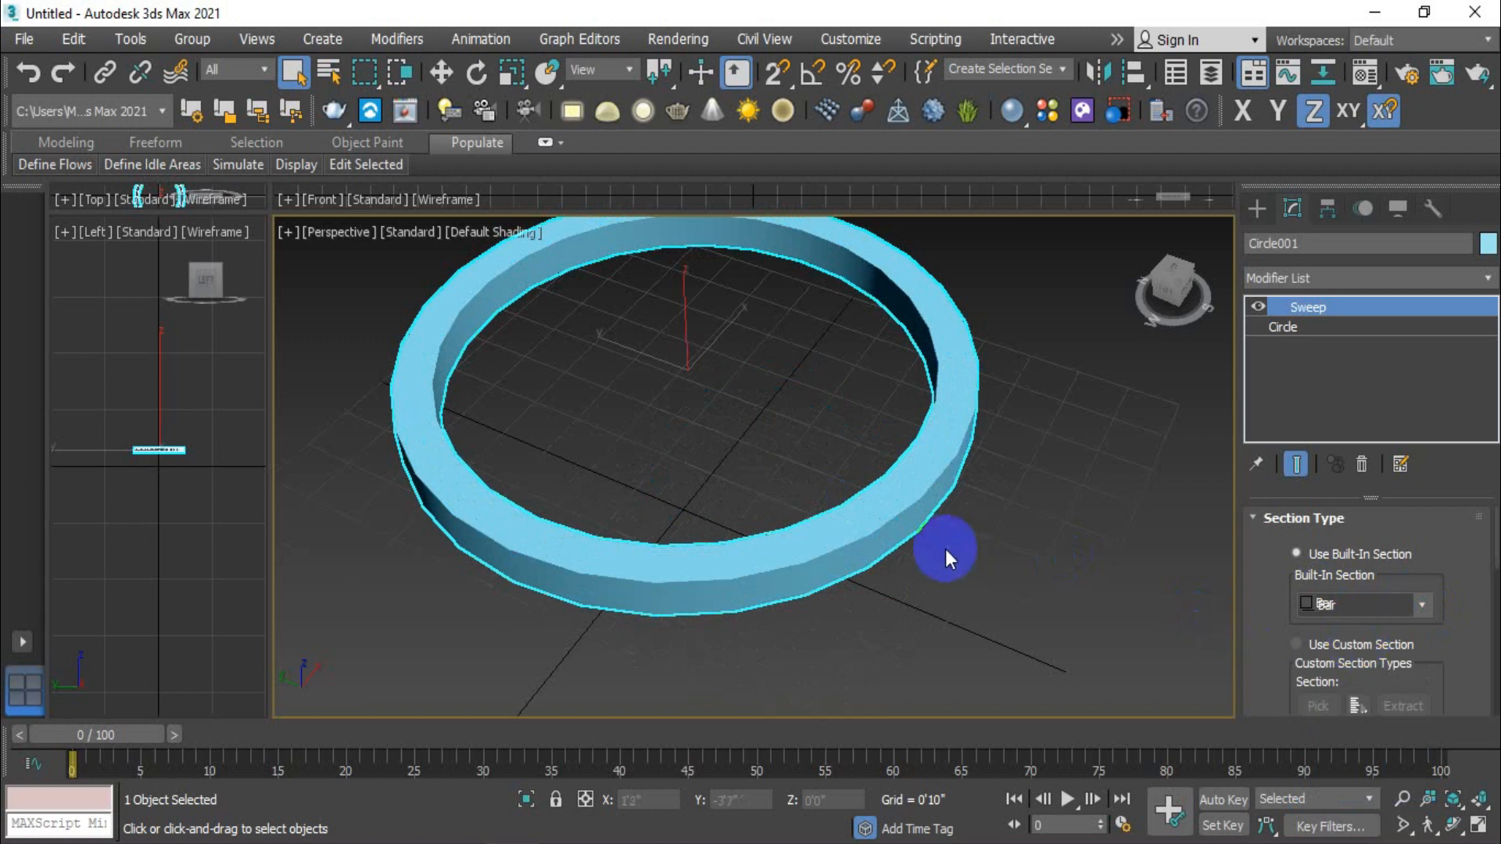
pyautogui.scroll(-3, 945, 549)
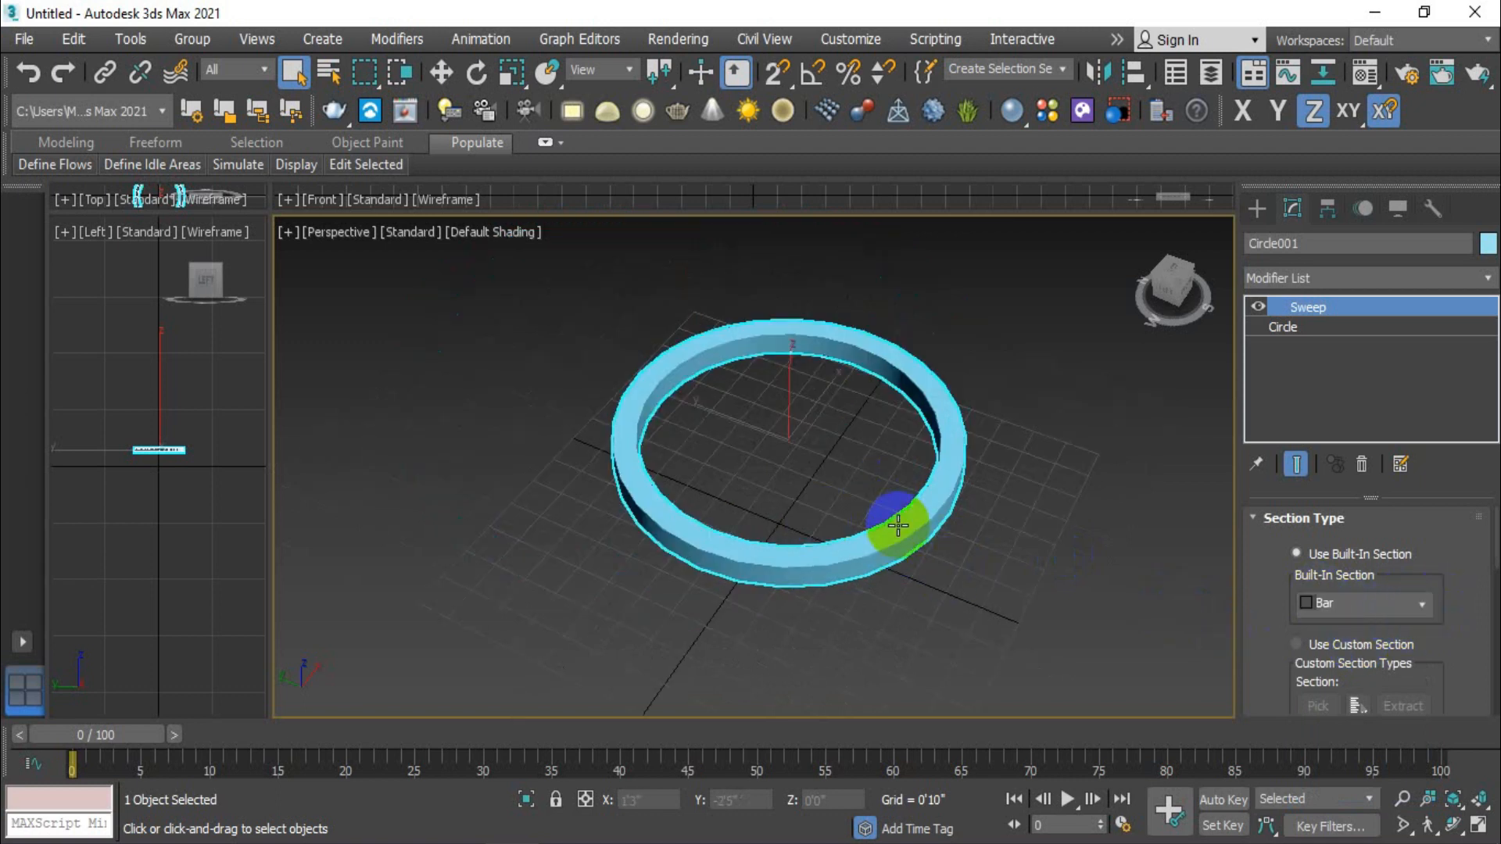
# - Set the bar section's length to 3'0" and width to 0'5", and try a 0'2" corner radius before resetting it to zero
pyautogui.scroll(-4, 1453, 616)
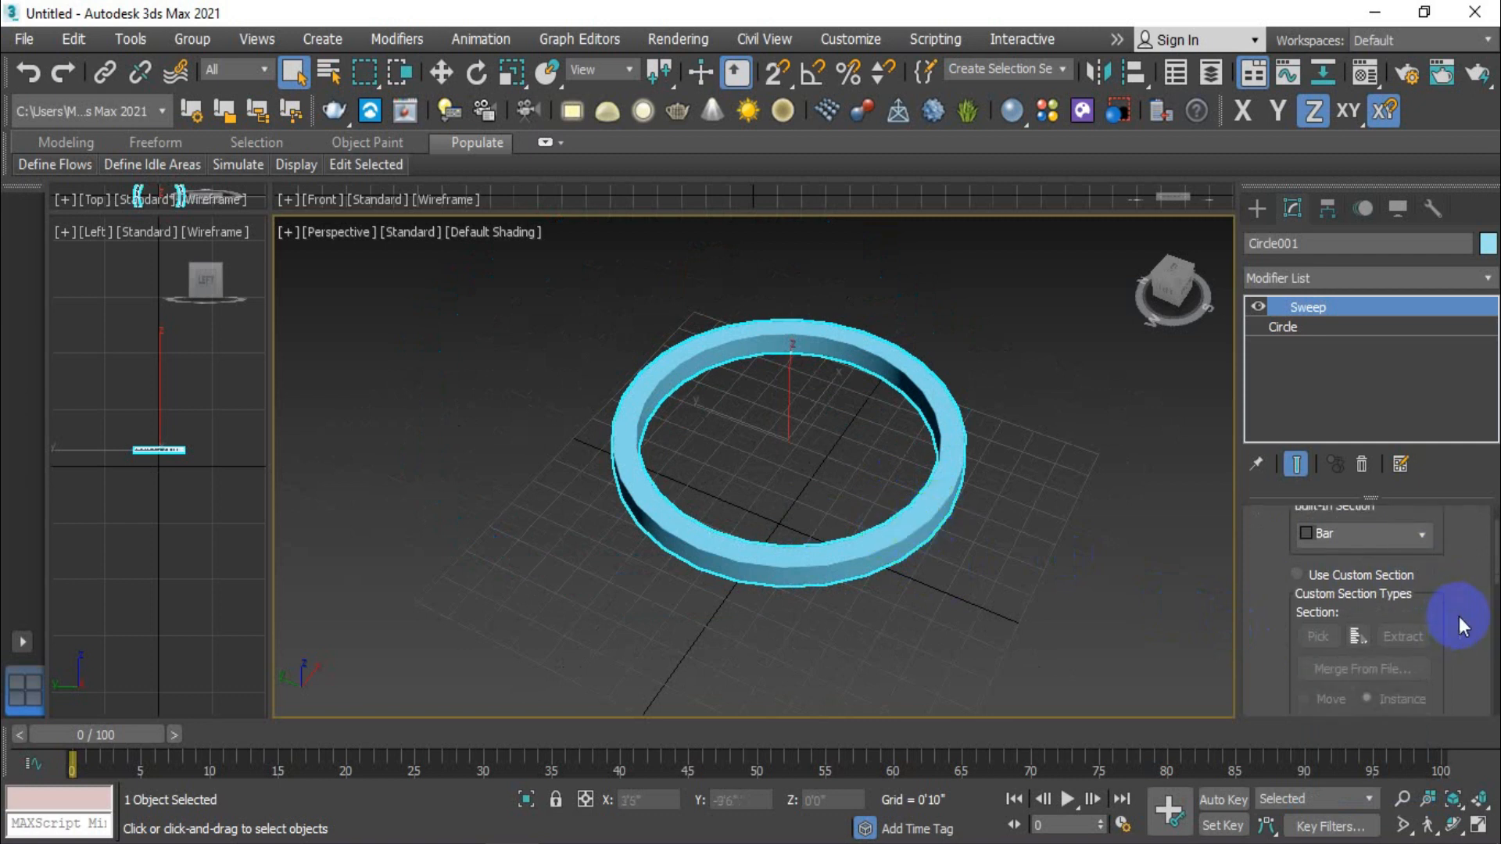
pyautogui.scroll(-1, 1461, 624)
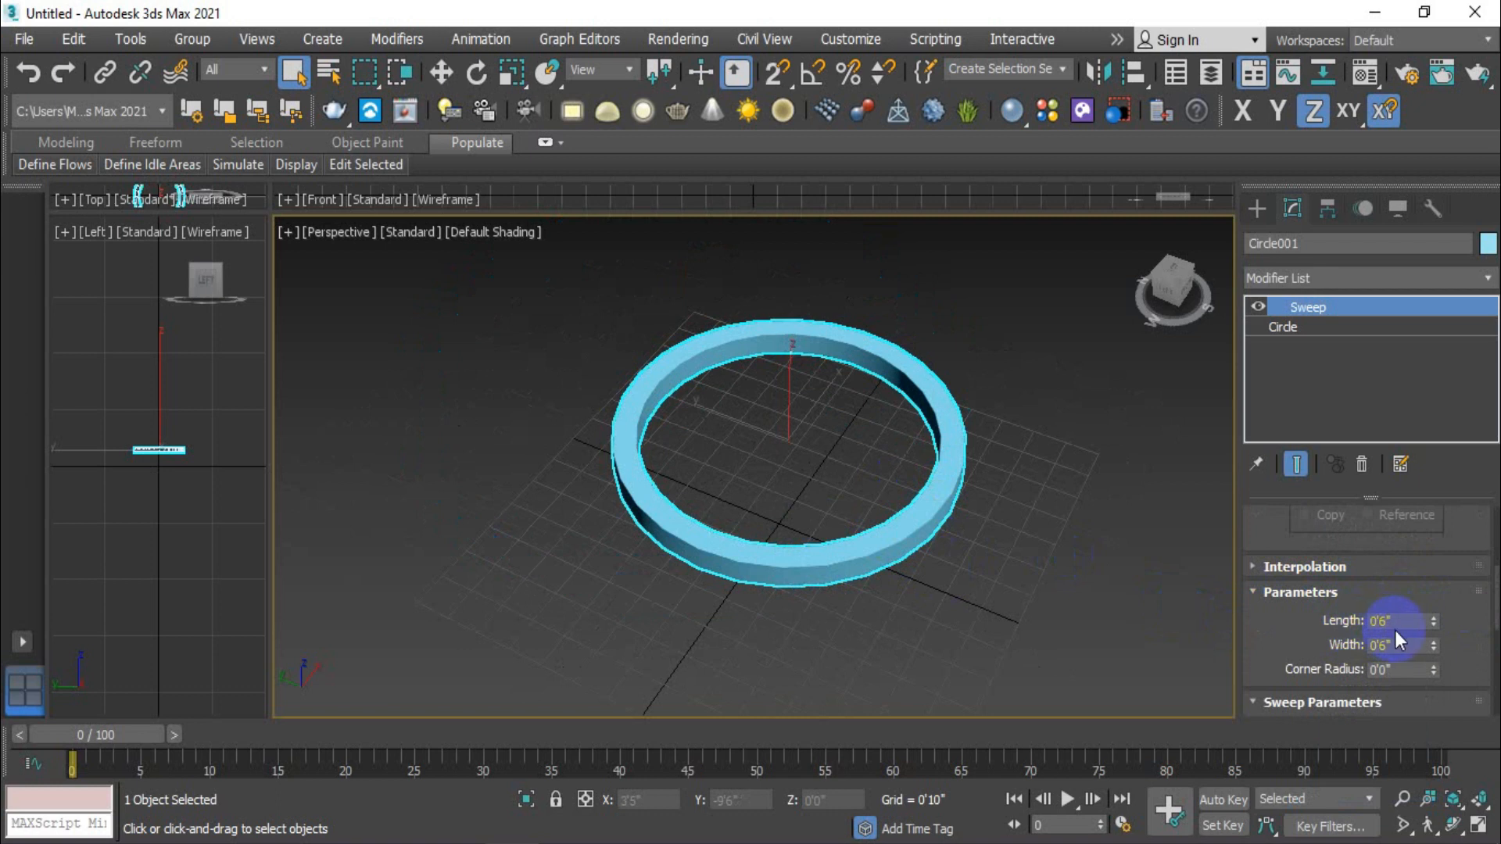
pyautogui.moveTo(1434, 622); pyautogui.dragTo(1433, 211)
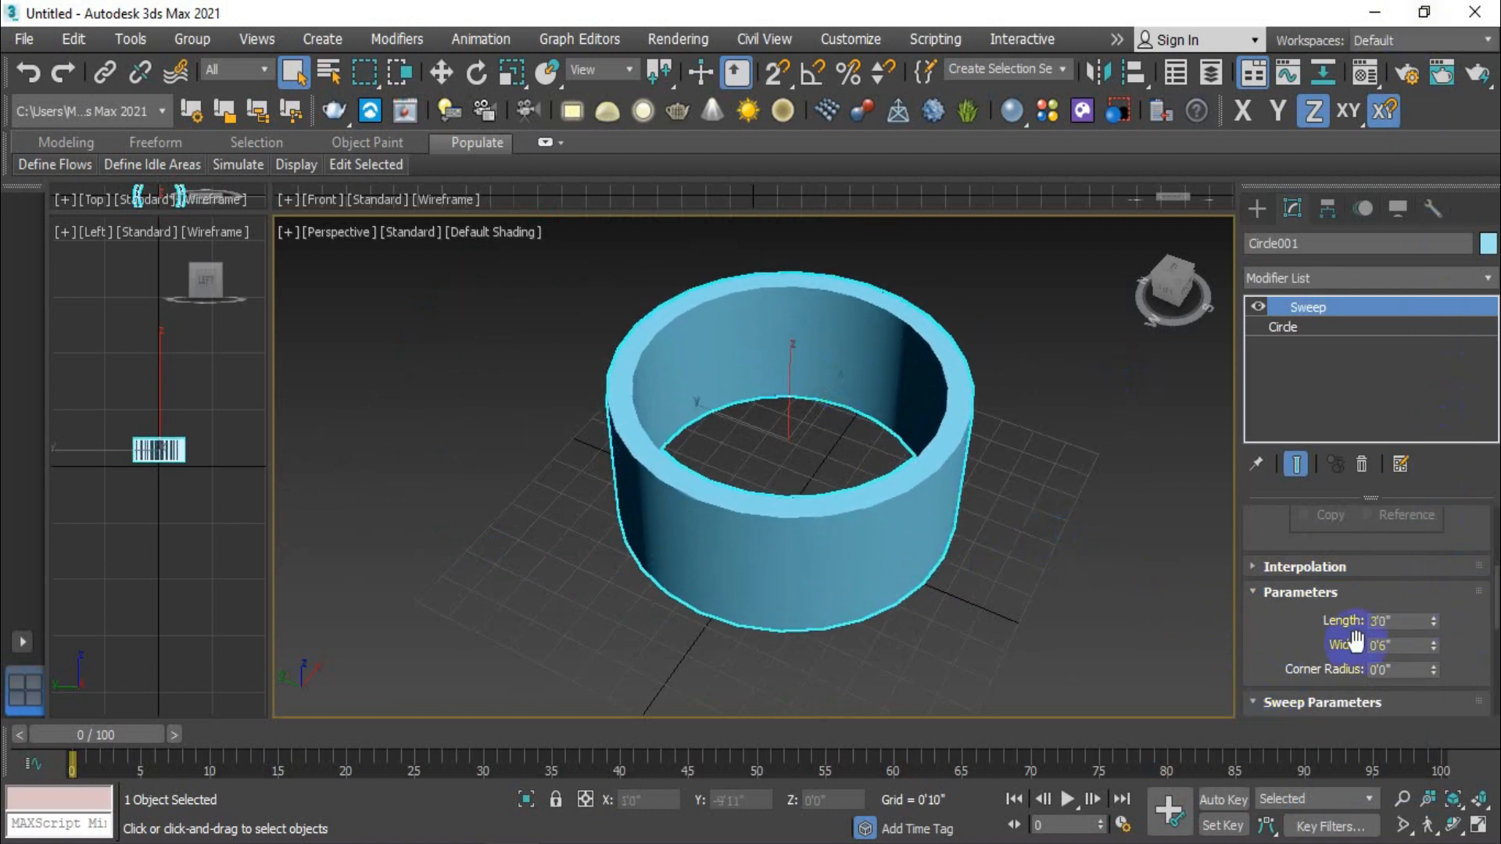
pyautogui.moveTo(1434, 641); pyautogui.dragTo(1420, 395)
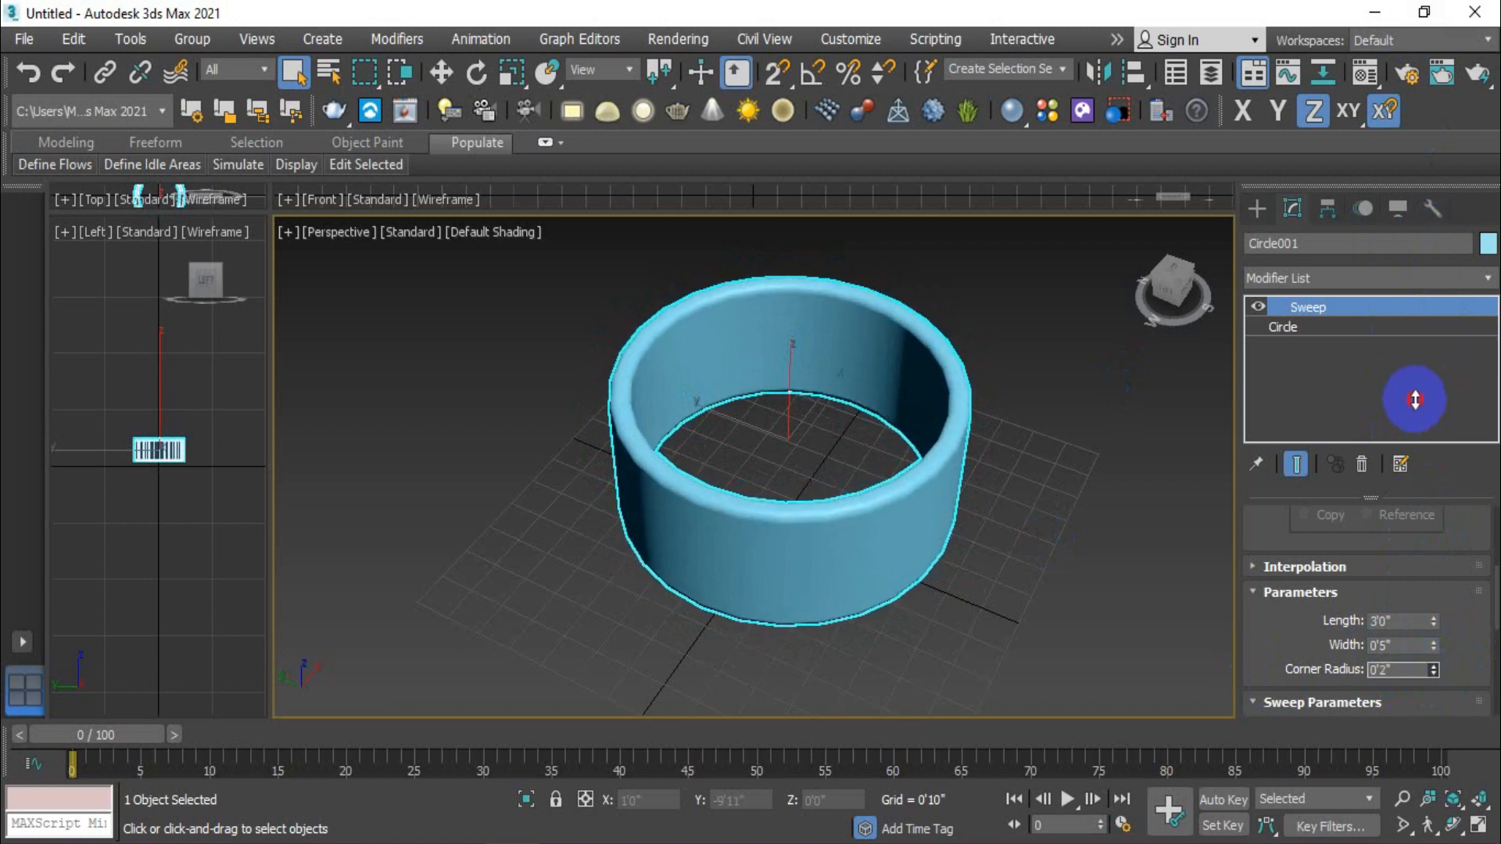
pyautogui.scroll(3, 861, 504)
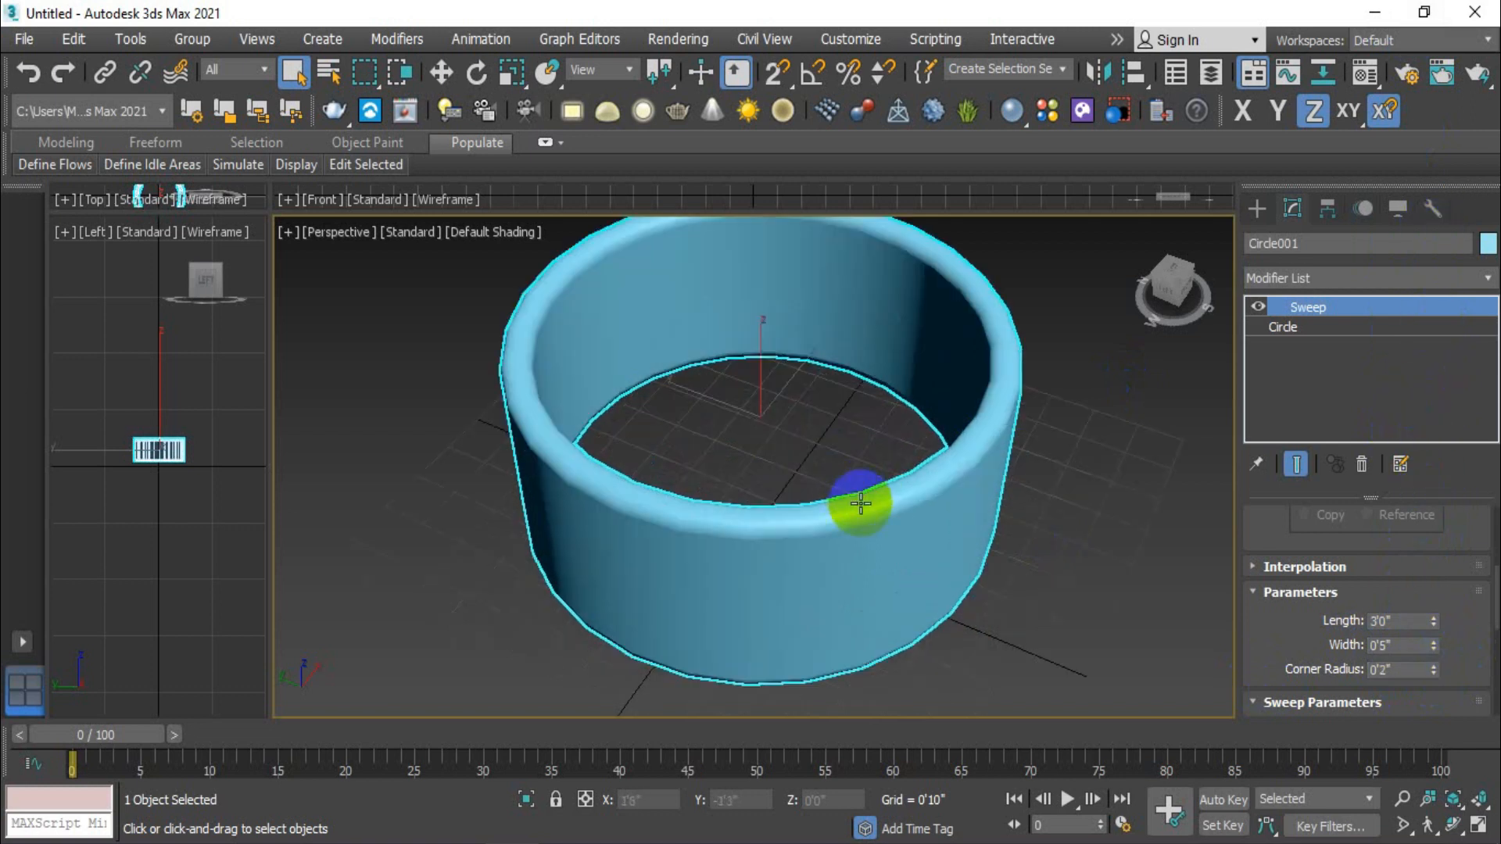
pyautogui.rightClick(1434, 670)
# - Change the sweep's built-in section to Channel
pyautogui.scroll(-5, 1472, 641)
pyautogui.scroll(1, 1473, 641)
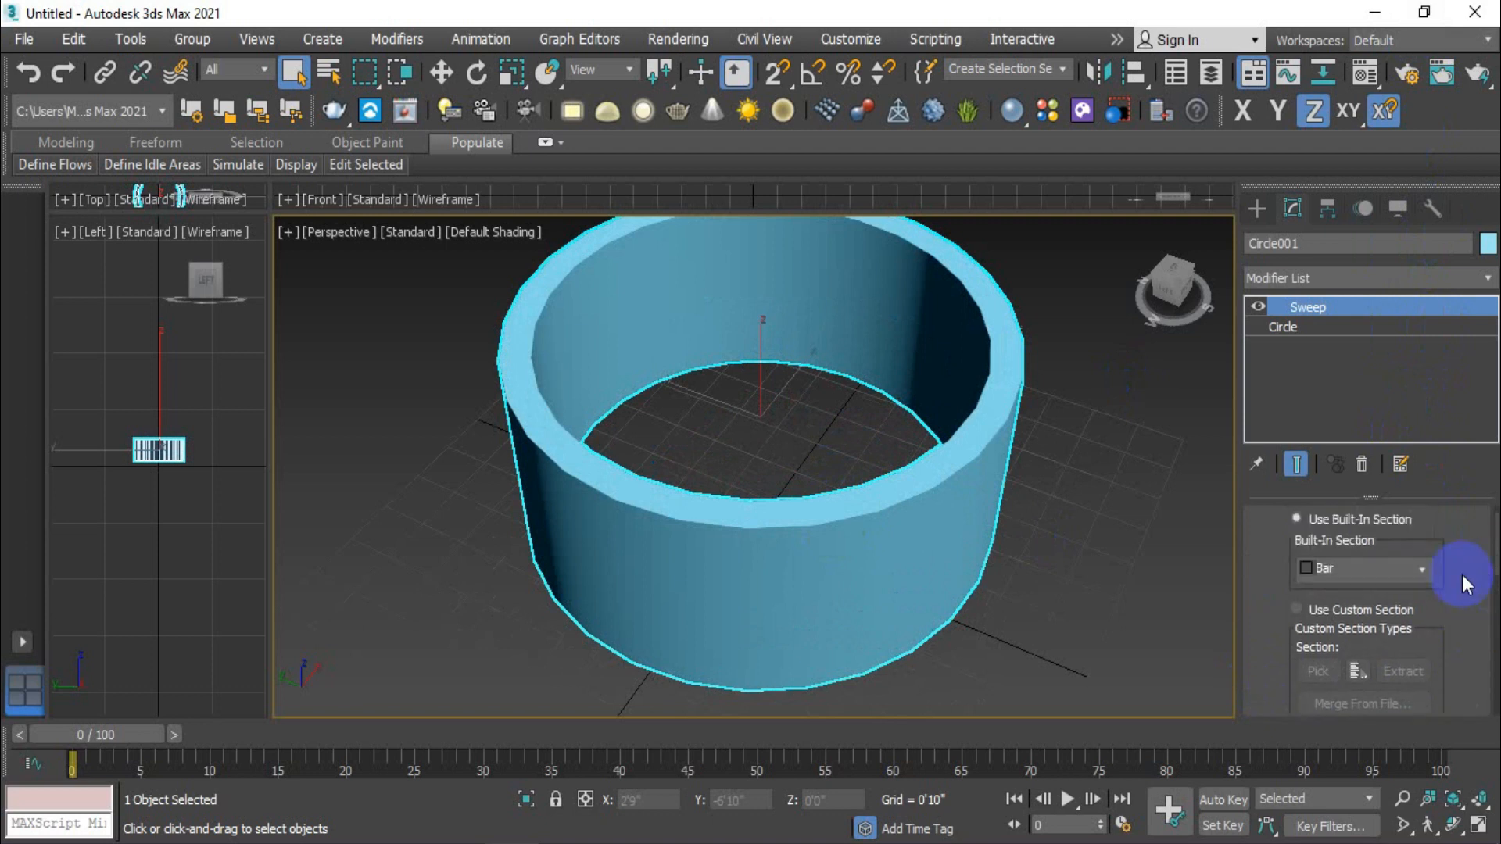
pyautogui.click(1414, 580)
pyautogui.click(1372, 625)
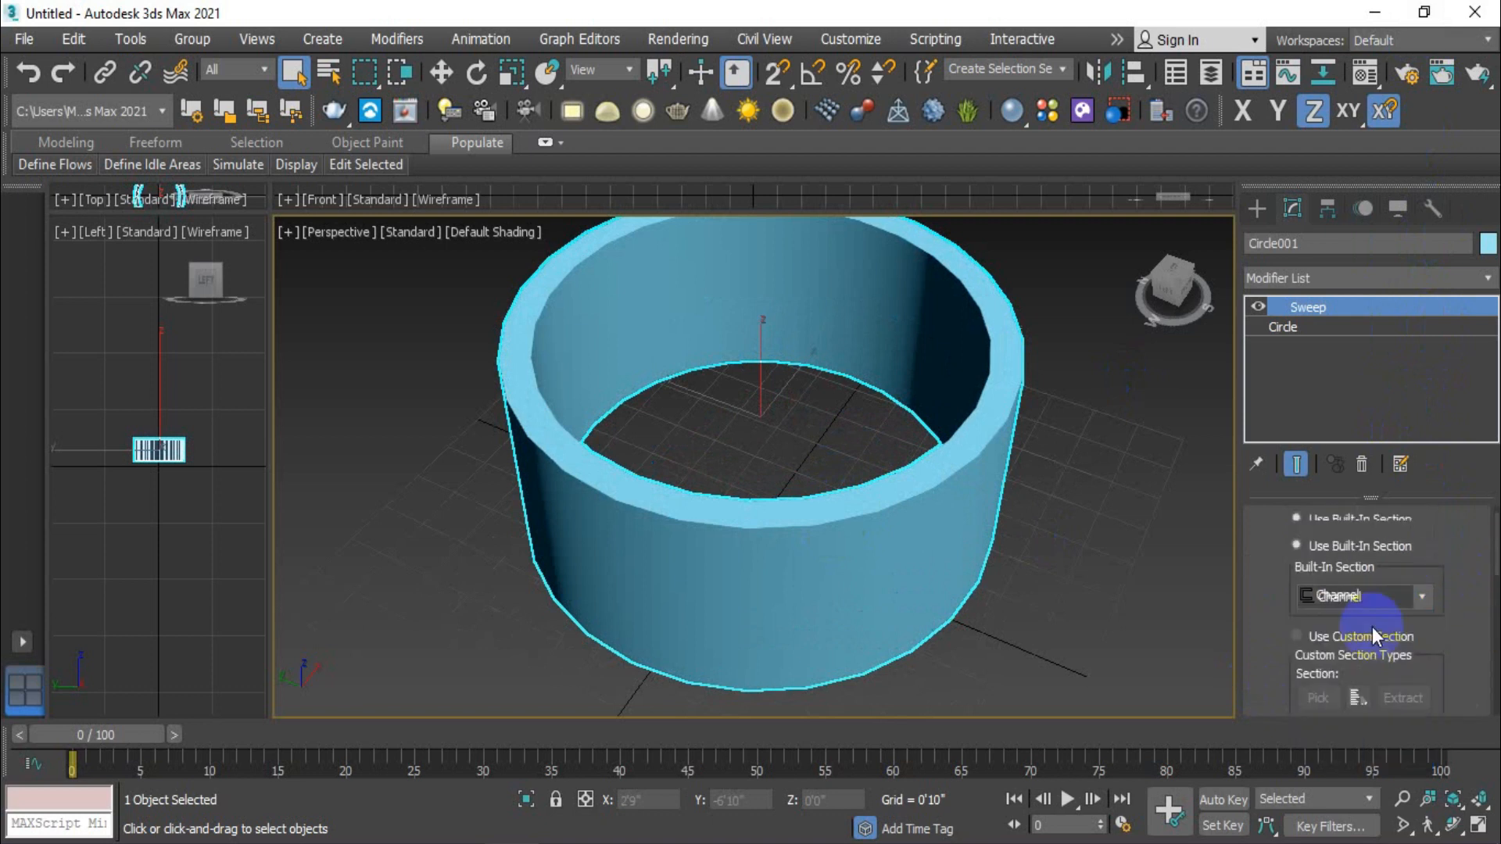
pyautogui.keyDown('alt'); pyautogui.moveTo(930, 624); pyautogui.dragTo(1001, 589, button='middle'); pyautogui.keyUp('alt')
# - Set the channel section's length to 1'11", width to 0'8" and thickness to 0'3"
pyautogui.scroll(-3, 1445, 608)
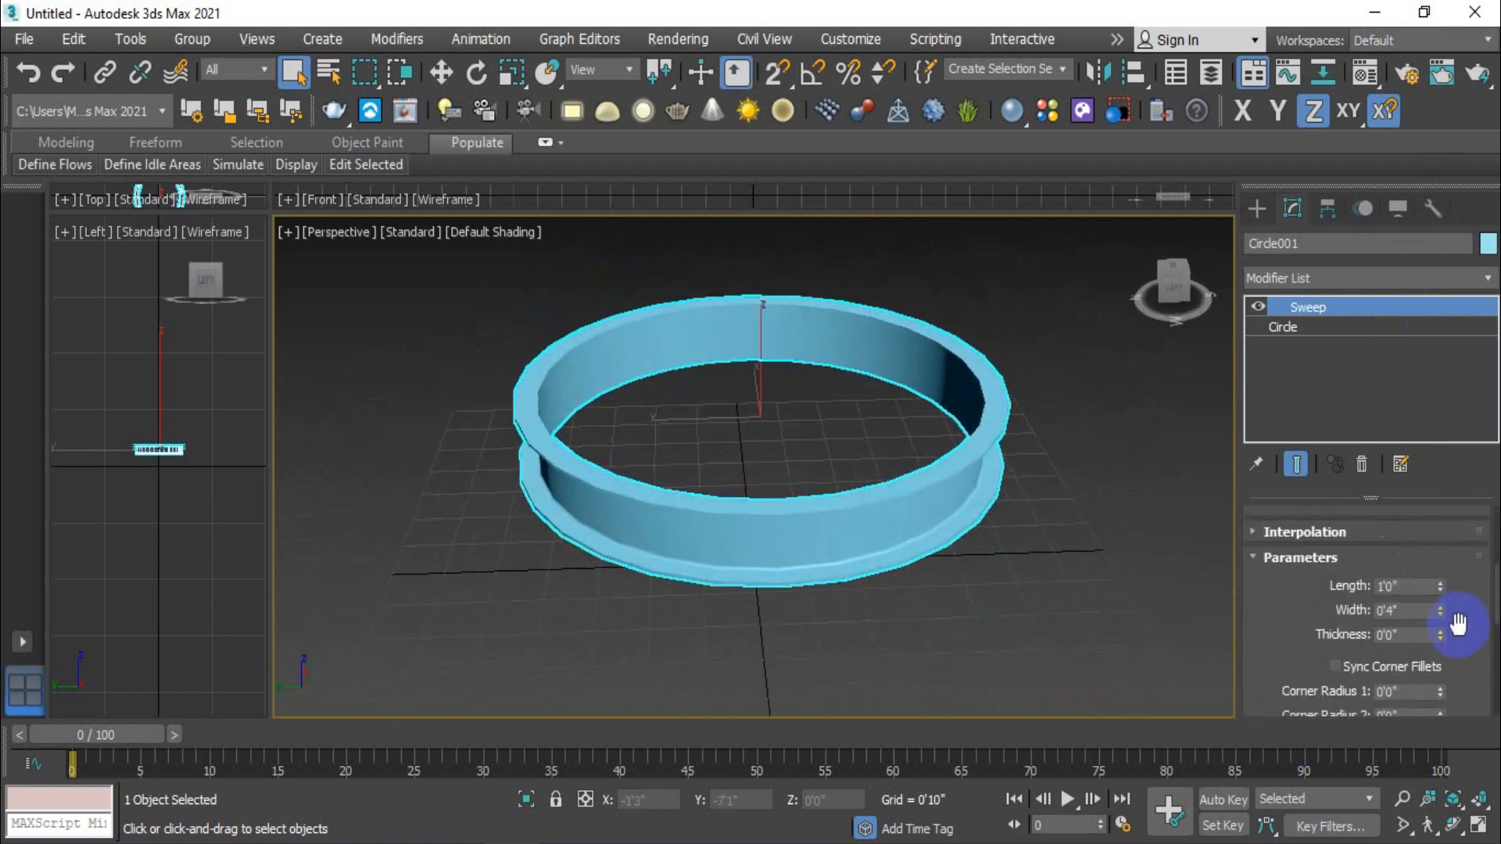
pyautogui.moveTo(1439, 583); pyautogui.dragTo(1434, 469)
pyautogui.moveTo(1443, 606); pyautogui.dragTo(1412, 469)
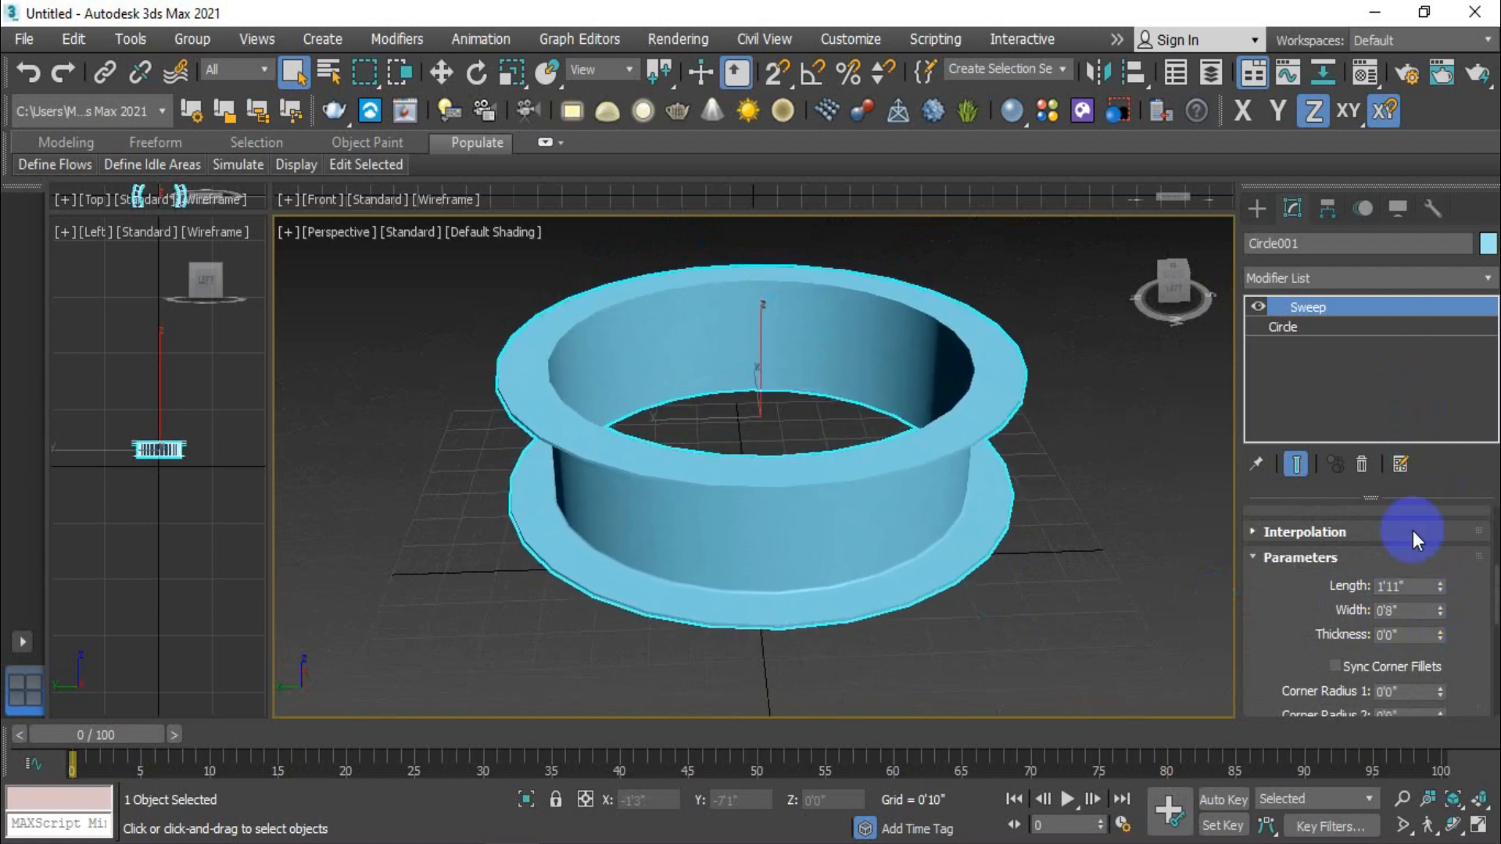
pyautogui.moveTo(1440, 637); pyautogui.dragTo(1370, 339)
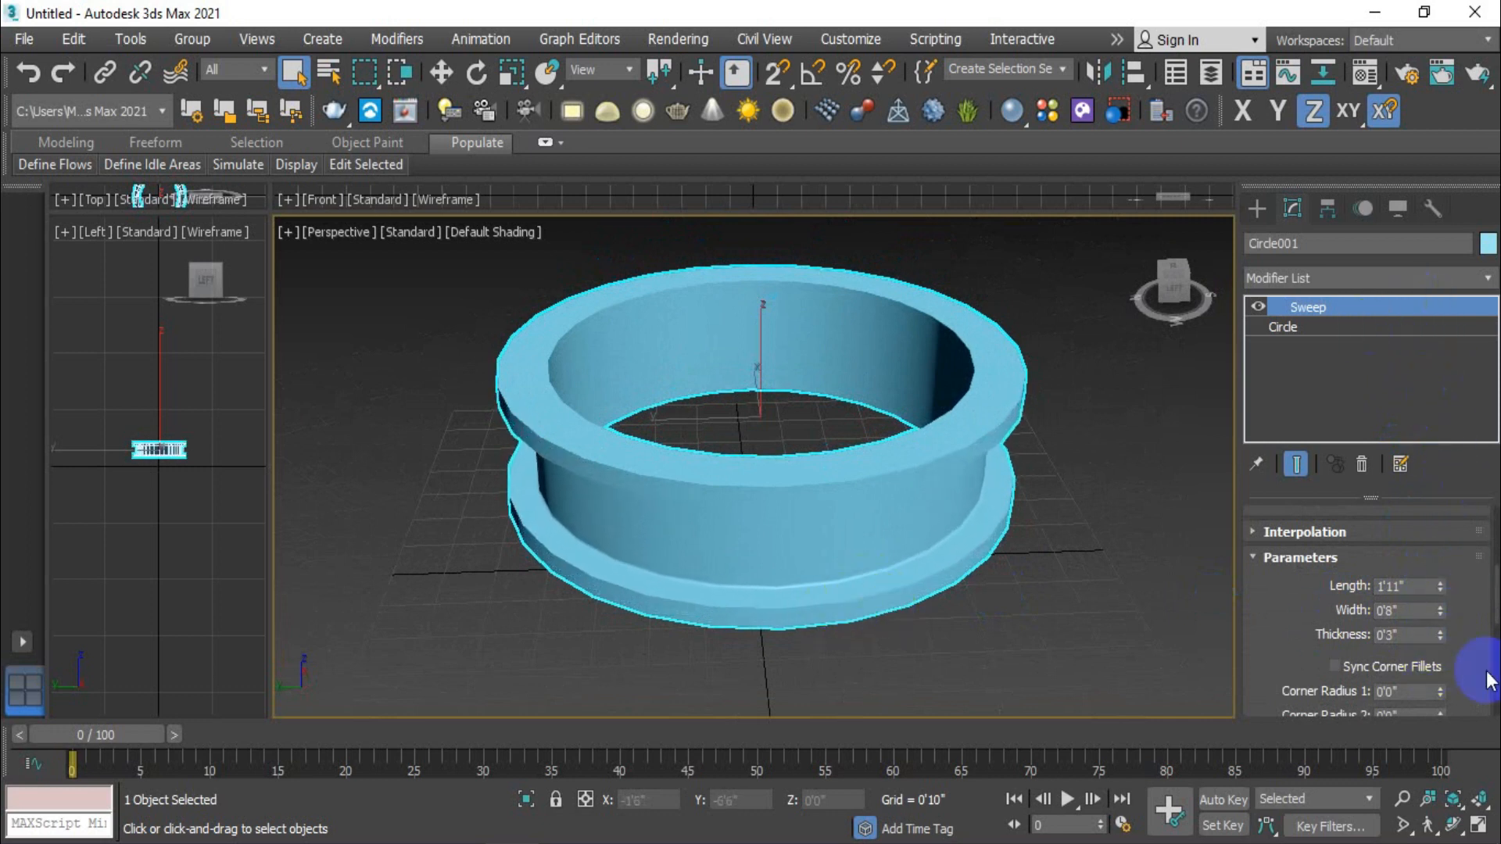
# - Round the channel section with Corner Radius 1 of 0'1" and Corner Radius 2 of 0'2"
pyautogui.scroll(-3, 1485, 664)
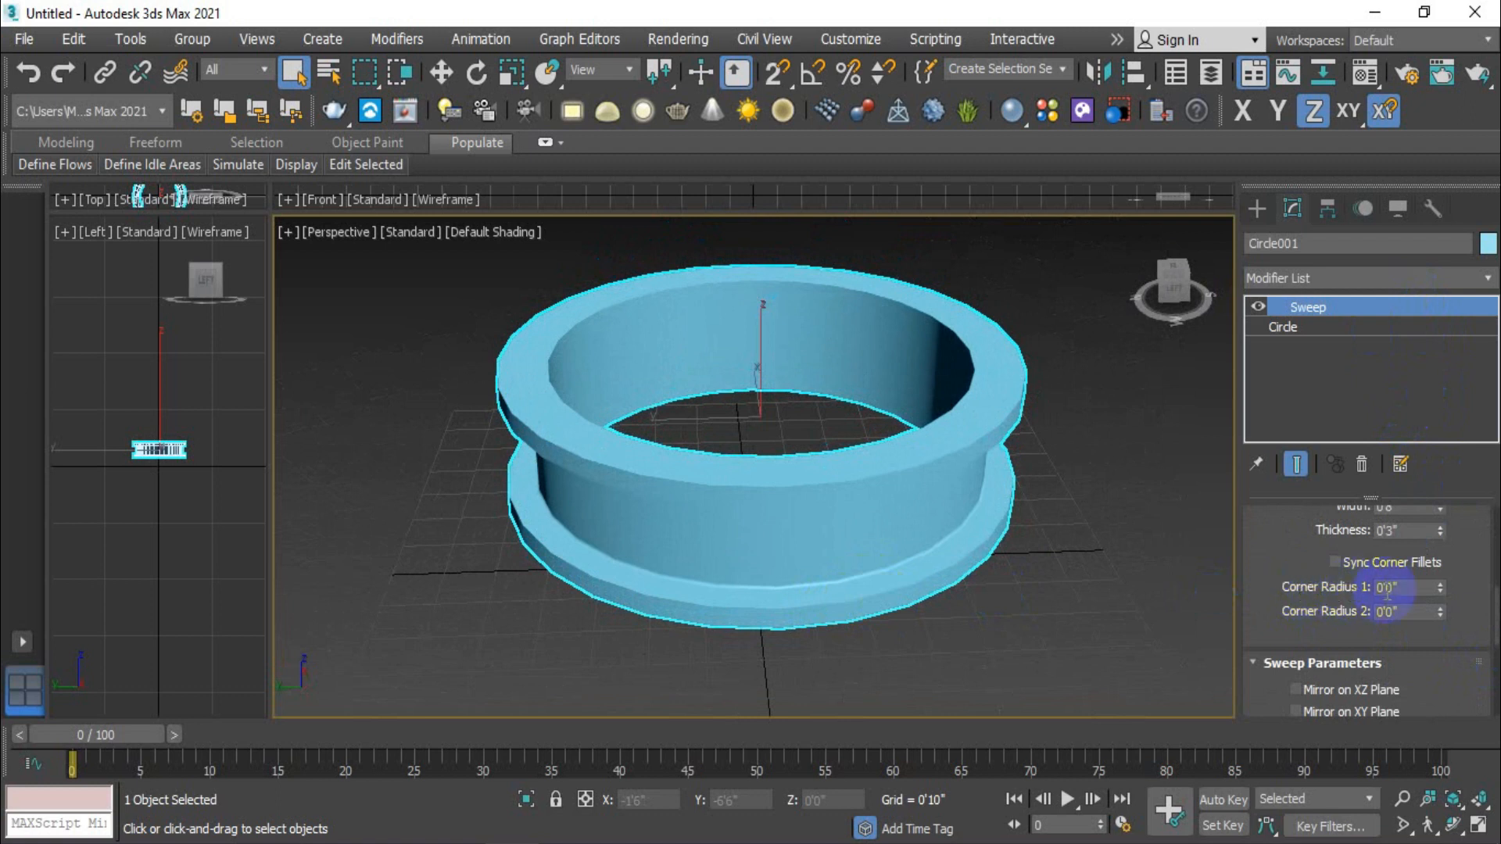
pyautogui.moveTo(1442, 588); pyautogui.dragTo(1424, 435)
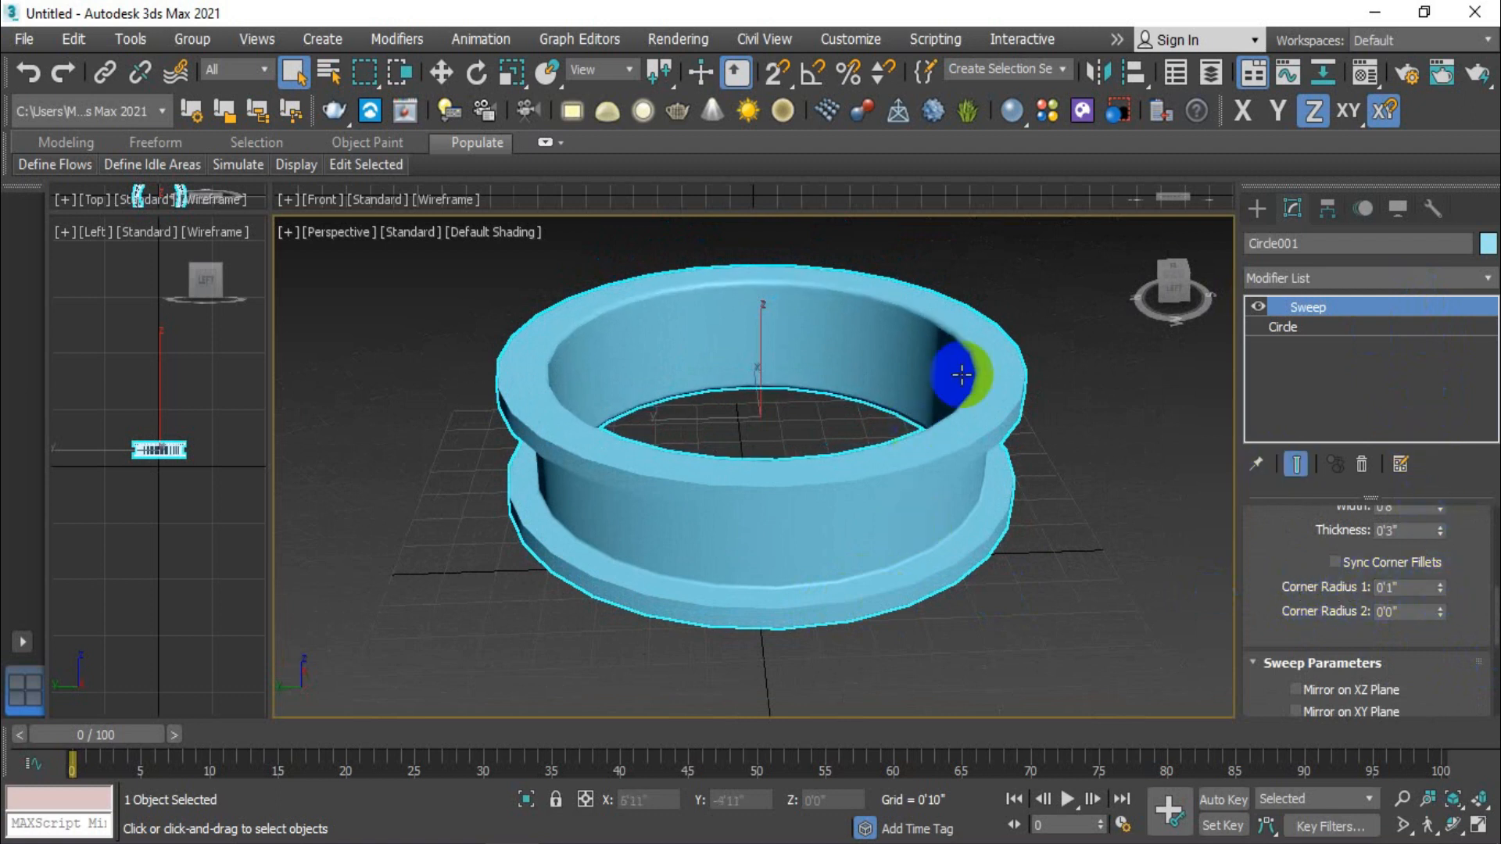
pyautogui.moveTo(1442, 613); pyautogui.dragTo(1400, 389)
pyautogui.scroll(2, 846, 581)
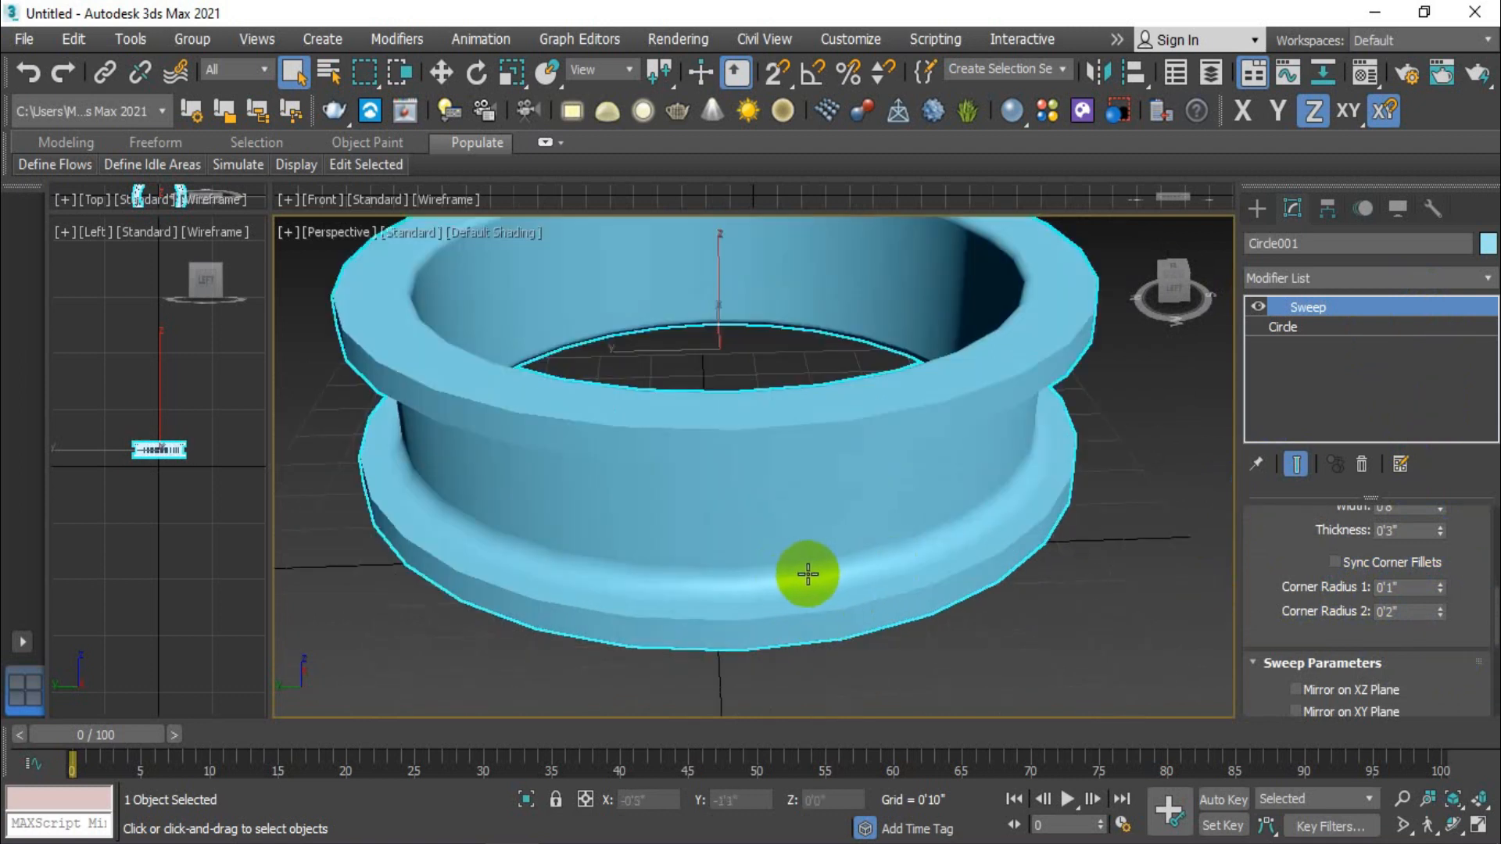
pyautogui.scroll(-2, 813, 576)
pyautogui.moveTo(908, 561); pyautogui.dragTo(908, 583, button='middle')
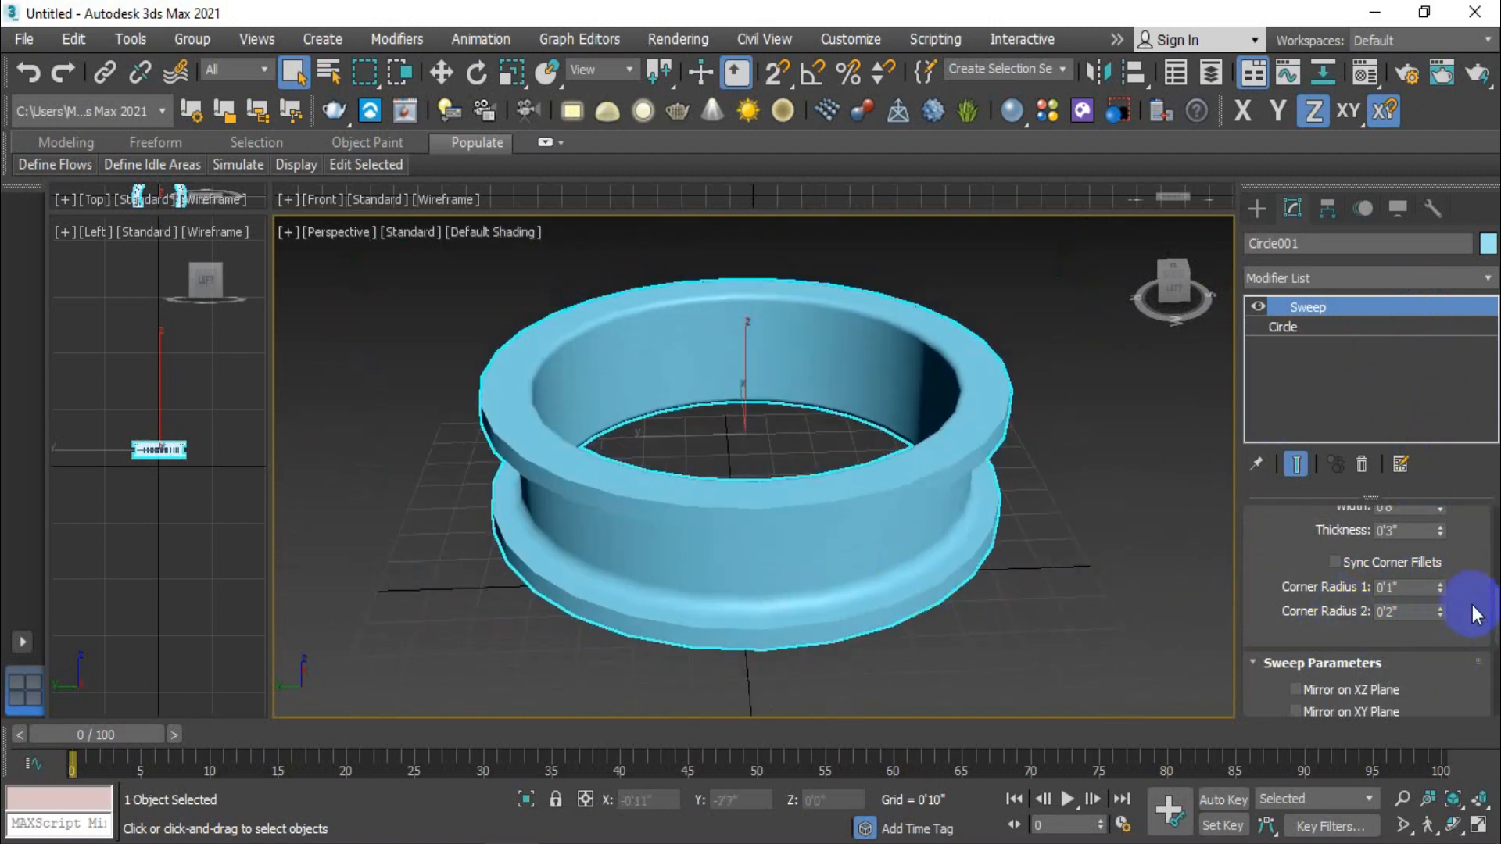
# - Change the sweep's built-in section to Cylinder and set its radius to 0'8"
pyautogui.scroll(10, 1459, 598)
pyautogui.click(1419, 605)
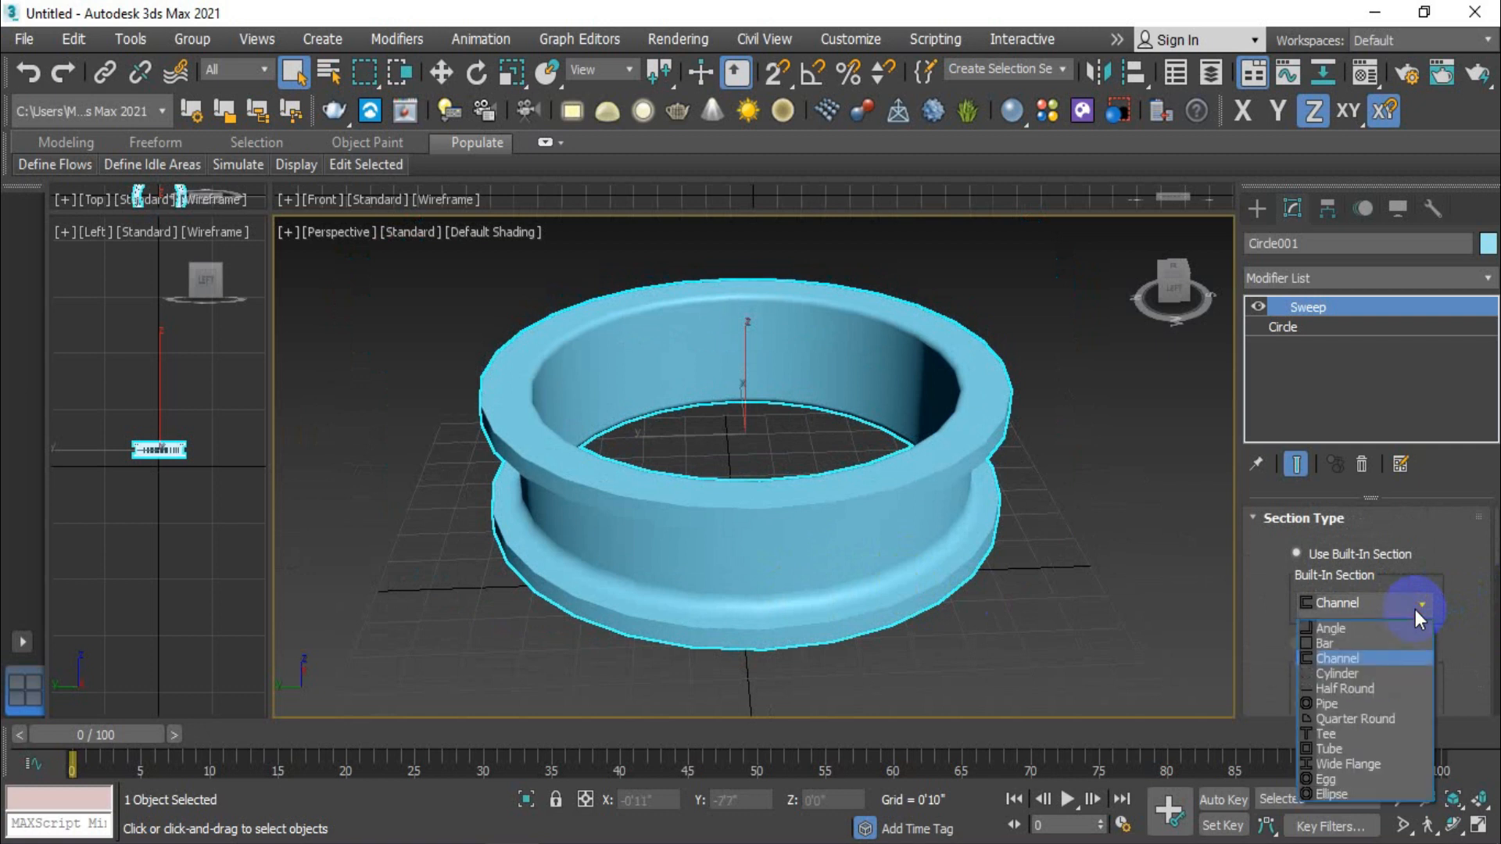
pyautogui.click(1364, 665)
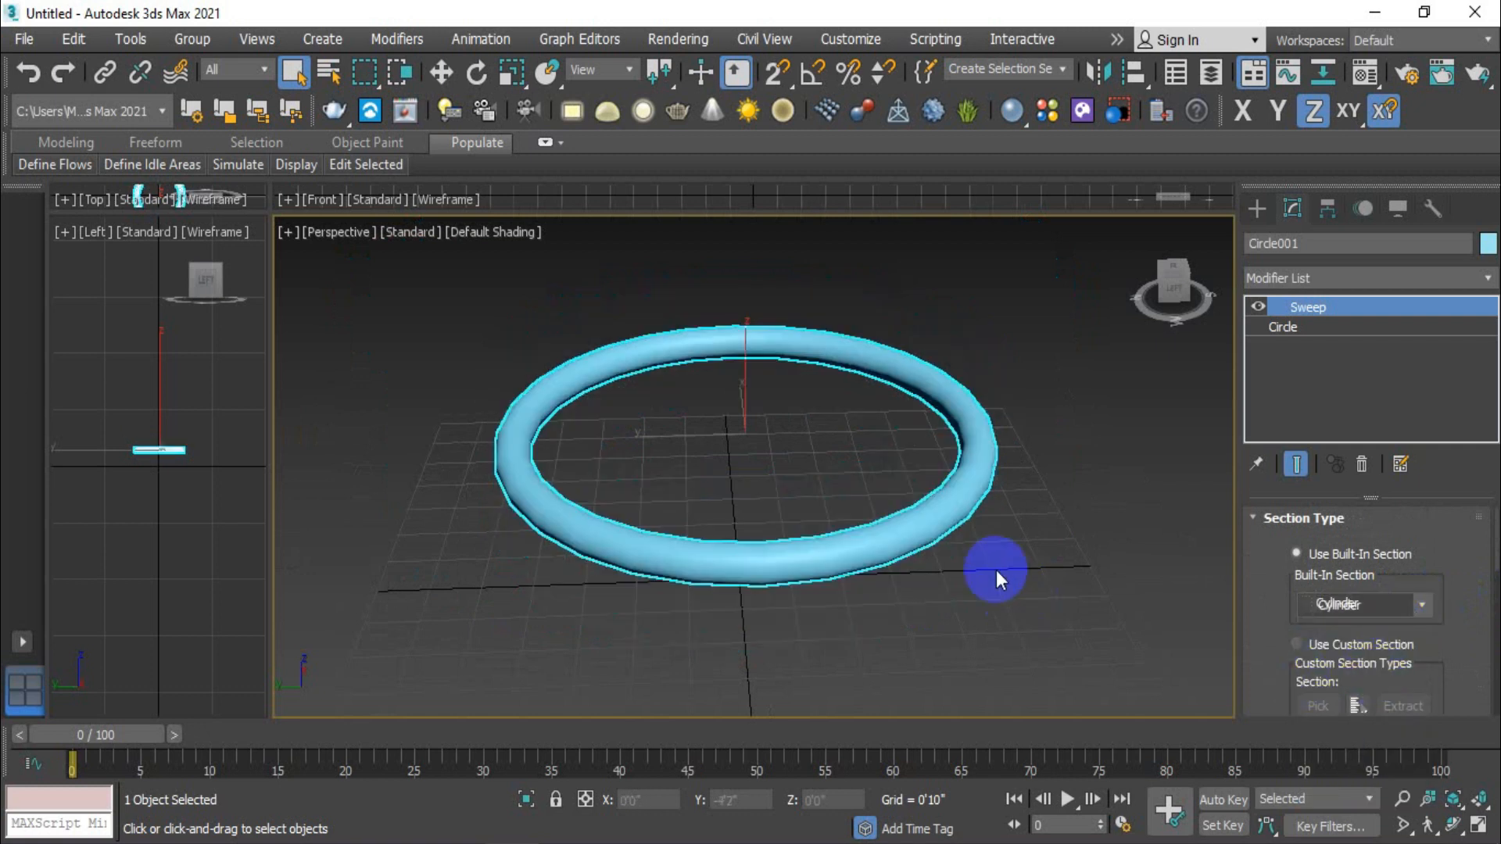
pyautogui.scroll(-5, 1454, 626)
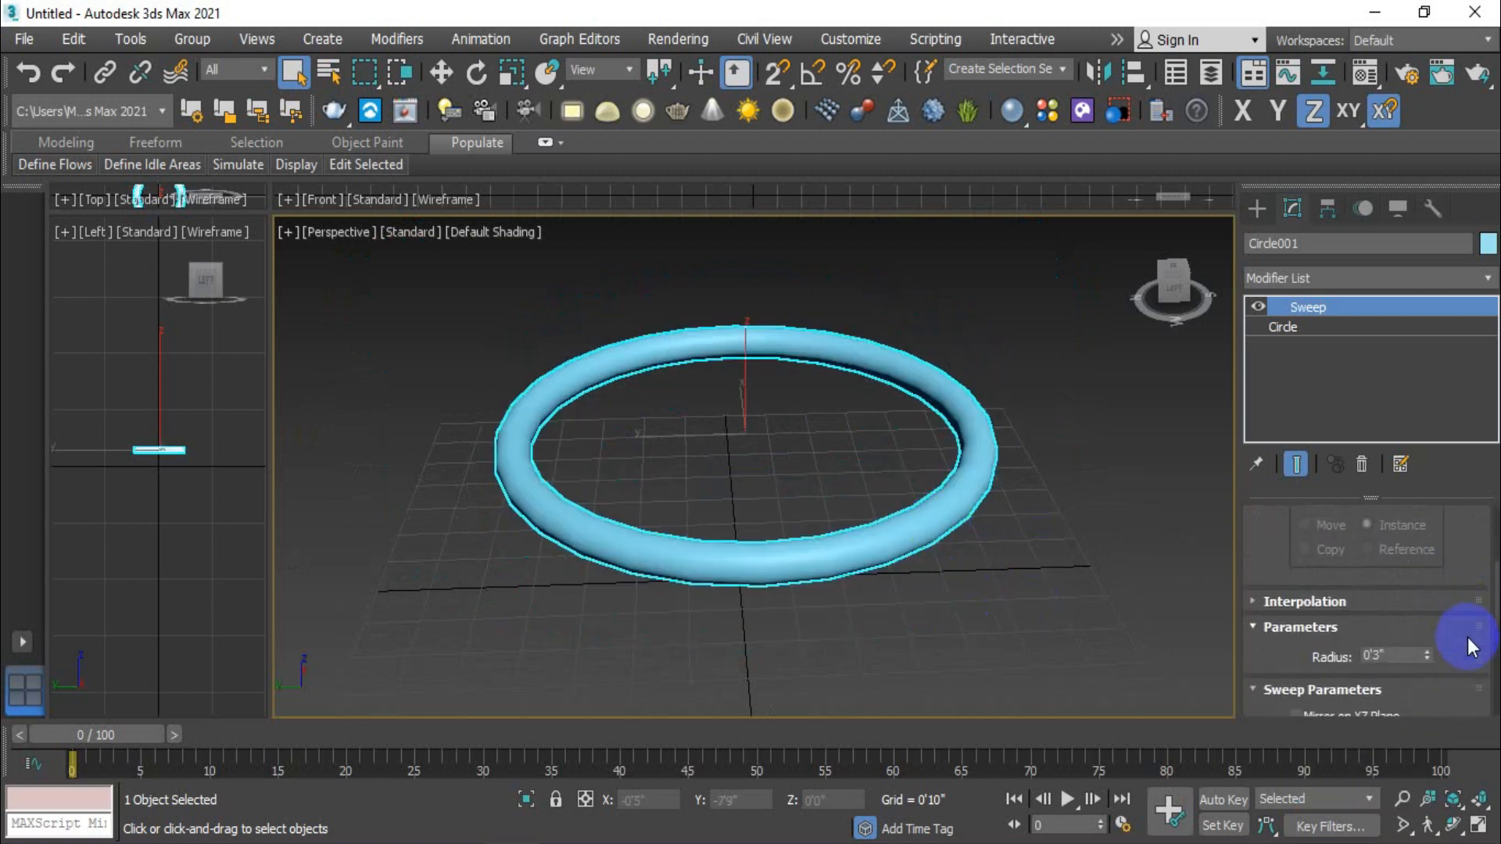
pyautogui.moveTo(1430, 654); pyautogui.dragTo(1386, 445)
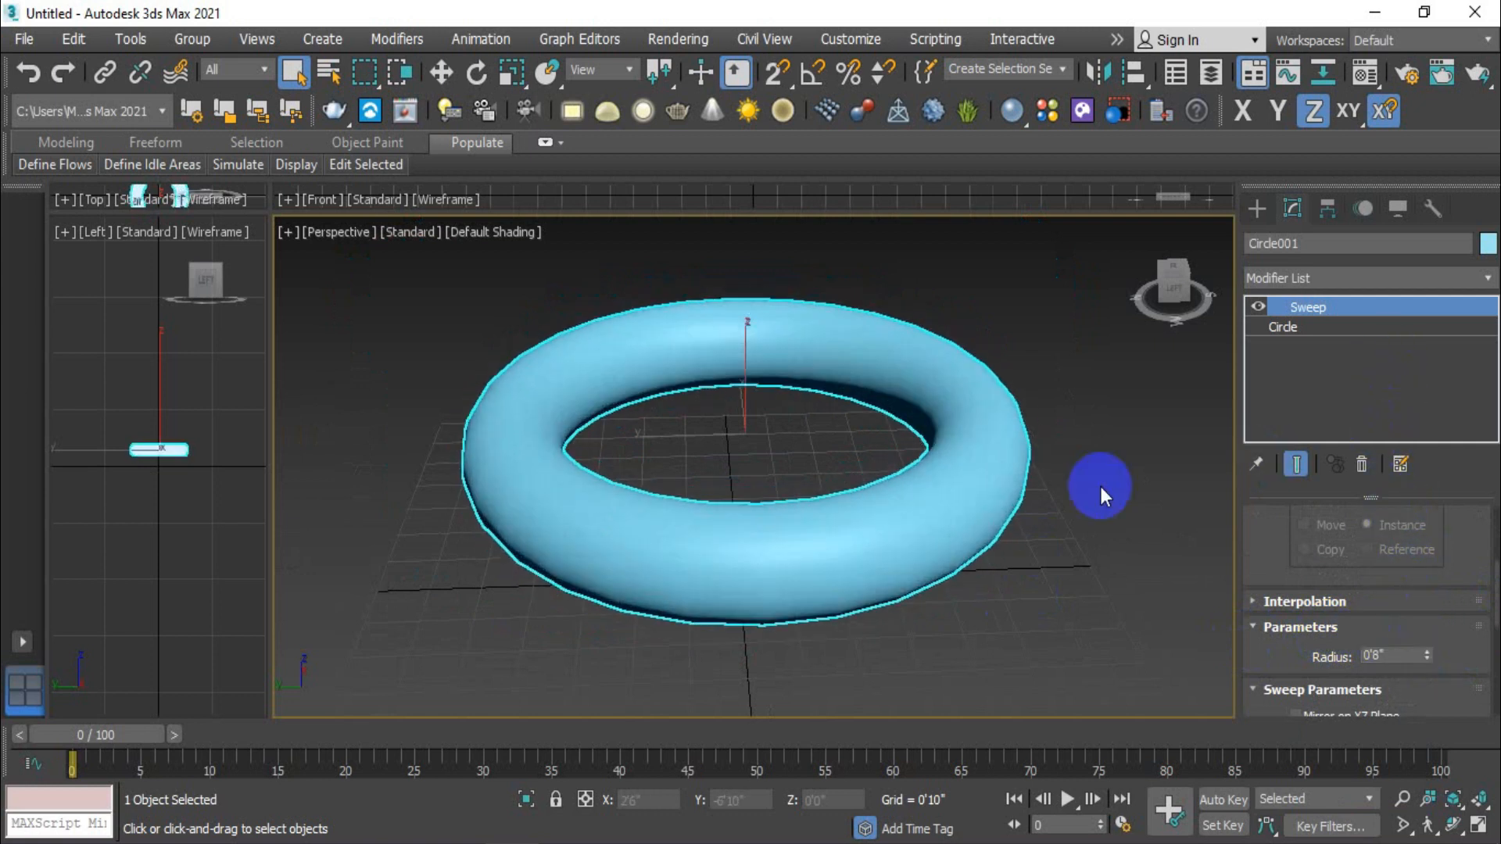
pyautogui.keyDown('alt'); pyautogui.moveTo(1034, 518); pyautogui.dragTo(983, 533, button='middle'); pyautogui.keyUp('alt')
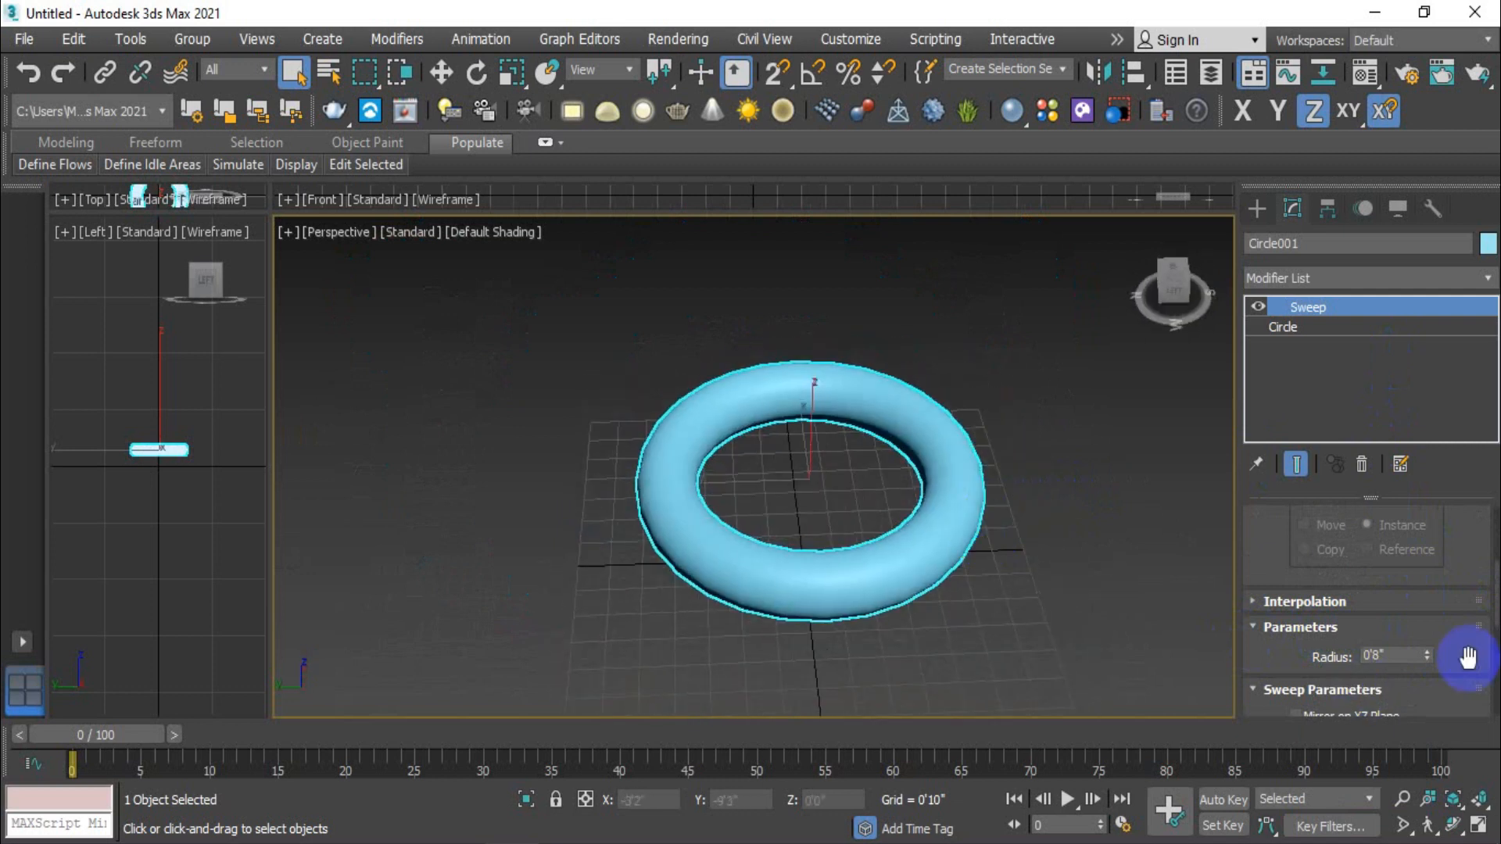
# - Change the sweep's built-in section to Half Round and inspect the ring's profile
pyautogui.scroll(5, 1464, 655)
pyautogui.click(1424, 605)
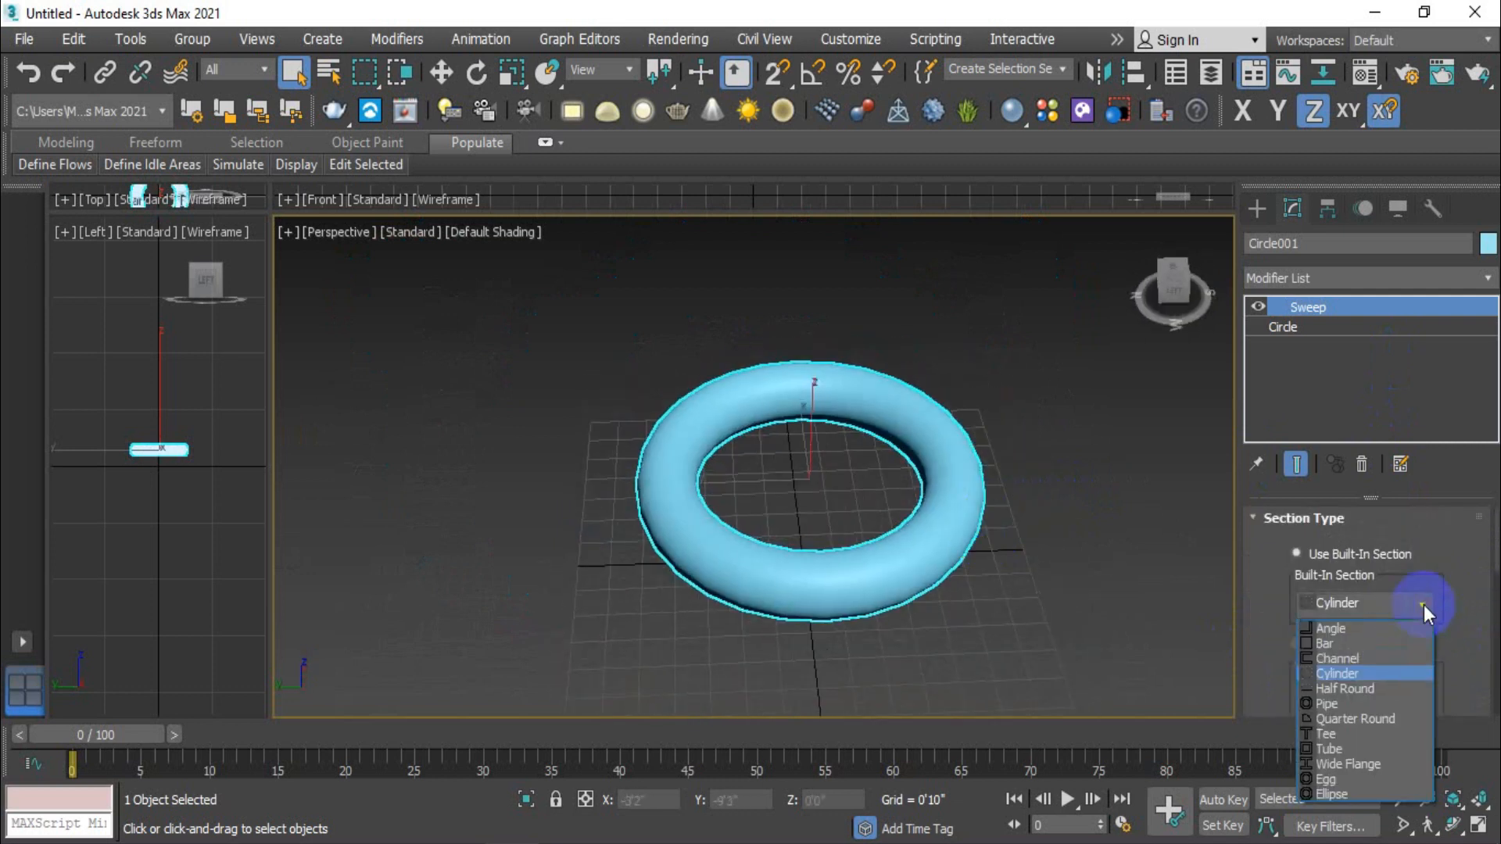
pyautogui.click(1366, 694)
pyautogui.click(1421, 603)
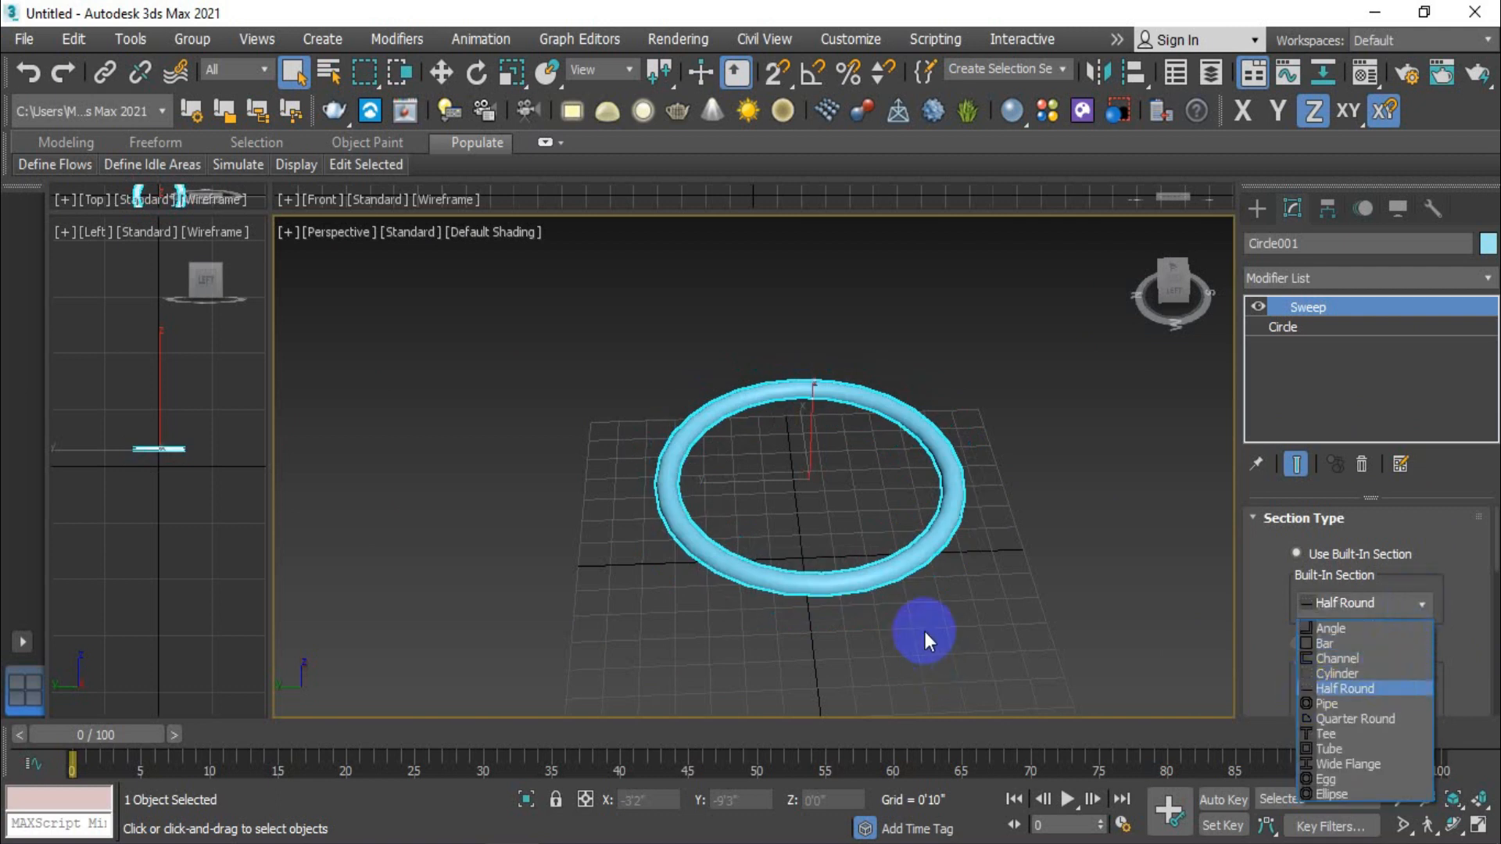
pyautogui.click(948, 577)
pyautogui.keyDown('alt'); pyautogui.moveTo(948, 588); pyautogui.dragTo(955, 620, button='middle'); pyautogui.keyUp('alt')
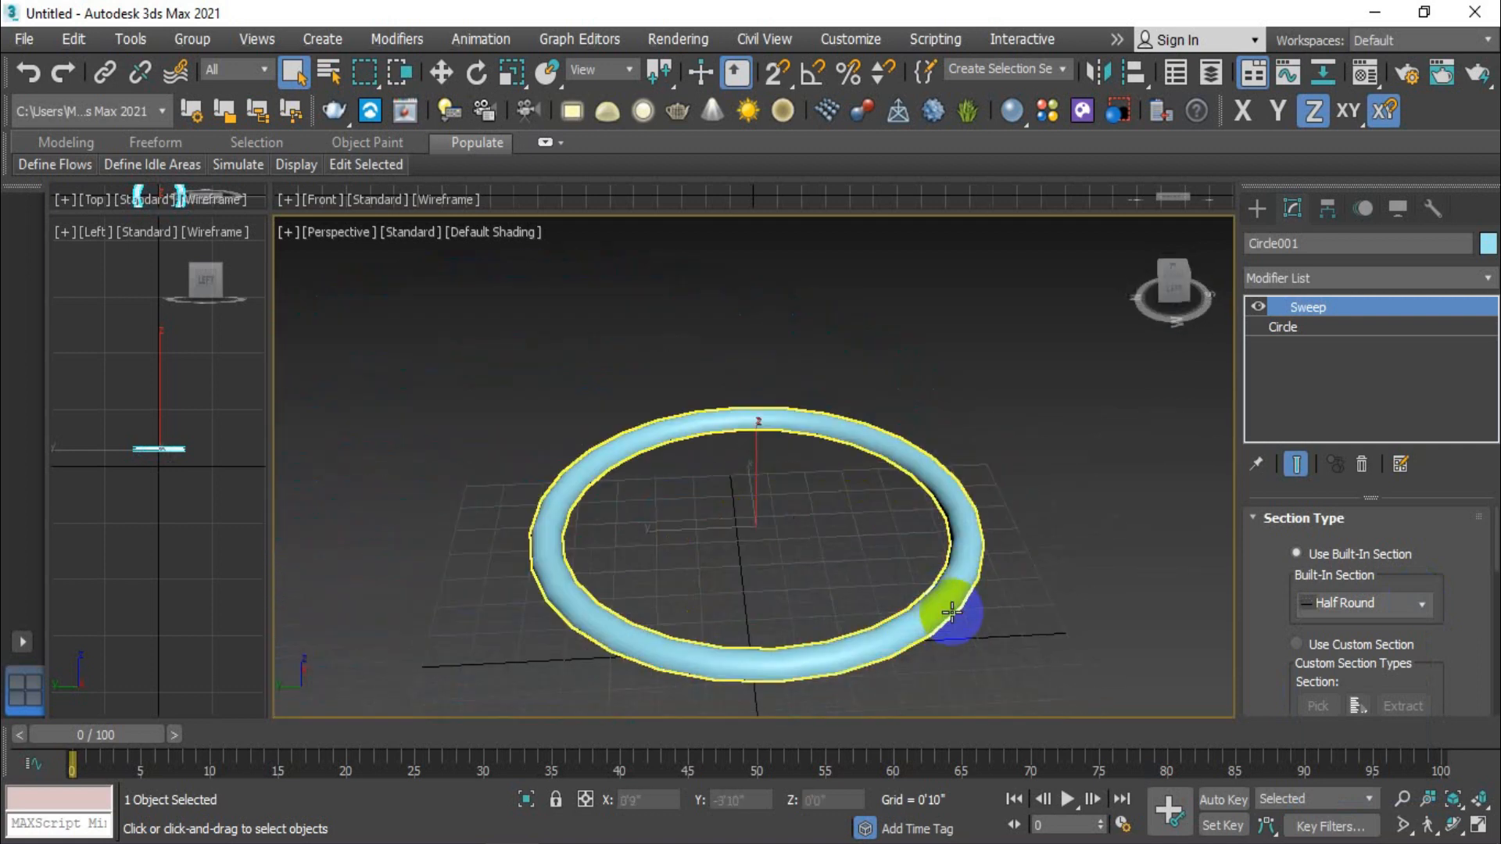
# - Change the sweep's built-in section to Pipe
pyautogui.click(1420, 604)
pyautogui.click(1364, 707)
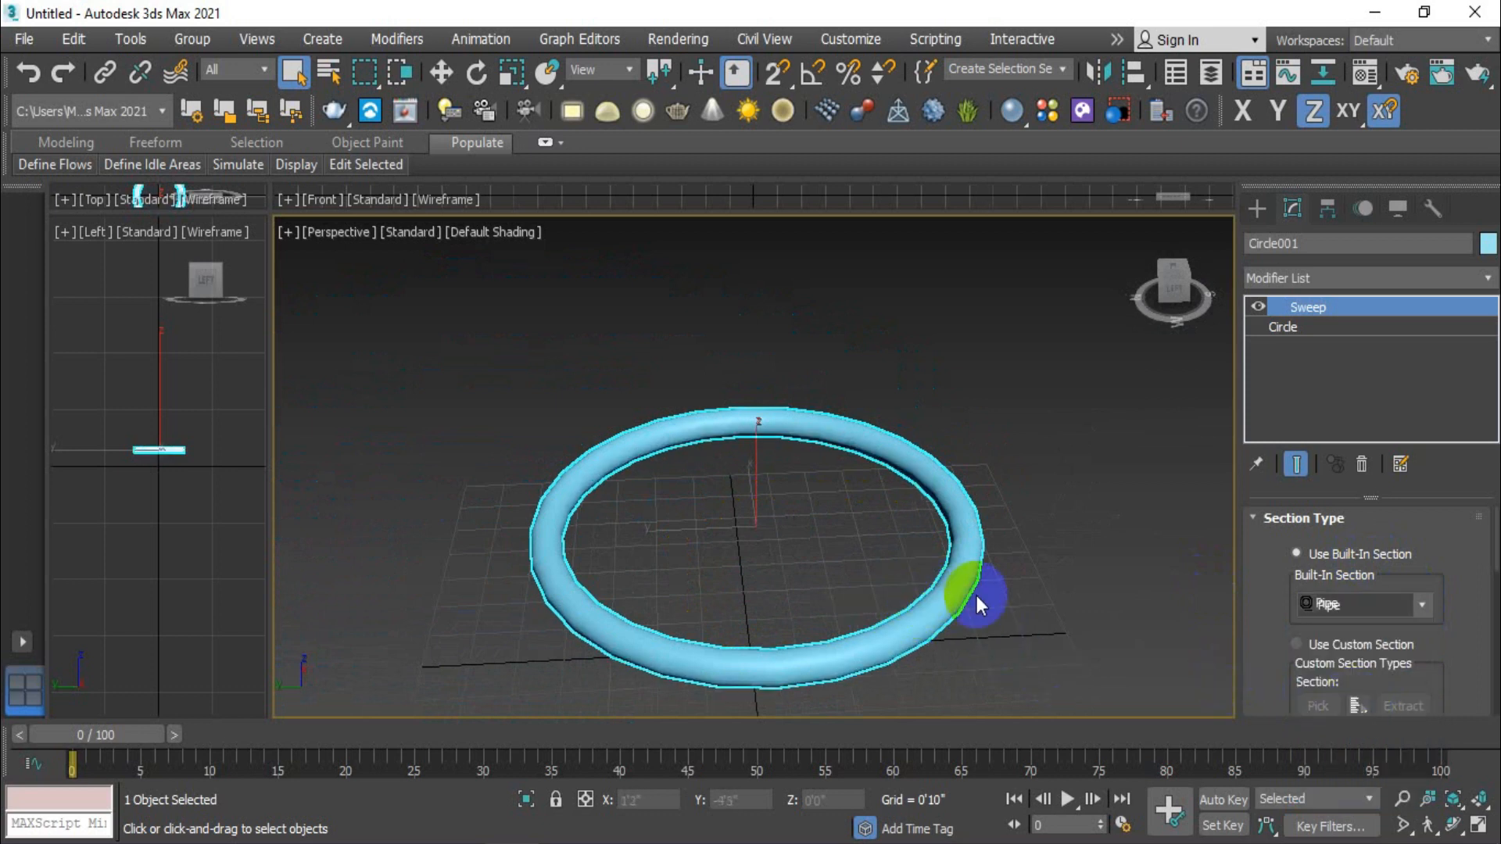
pyautogui.scroll(-3, 985, 539)
# - Draw a straight two-point line spline on the ground plane beside the swept ring
pyautogui.click(1257, 210)
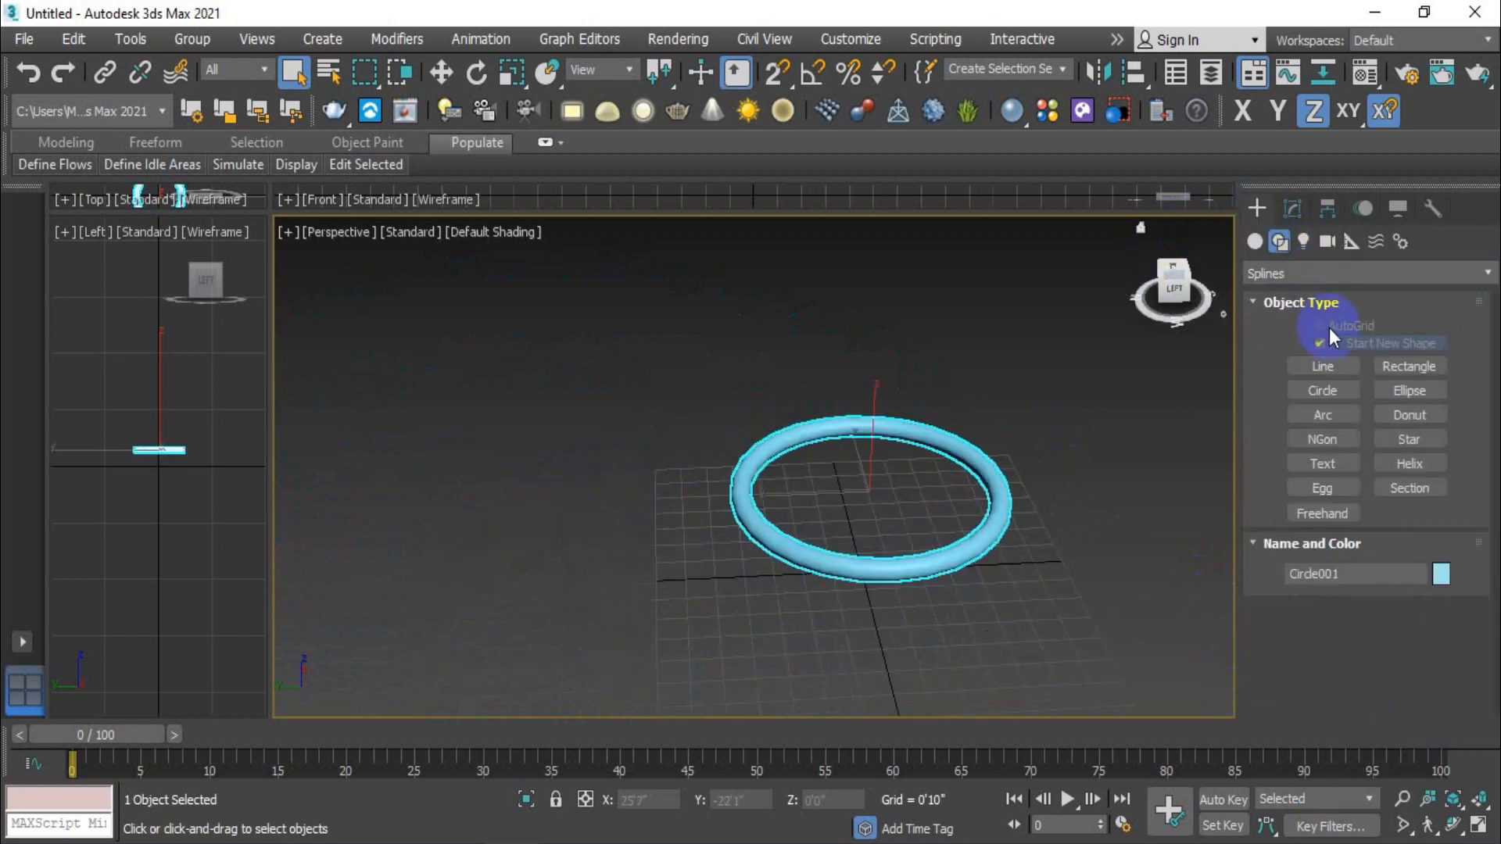
pyautogui.click(1329, 365)
pyautogui.click(427, 566)
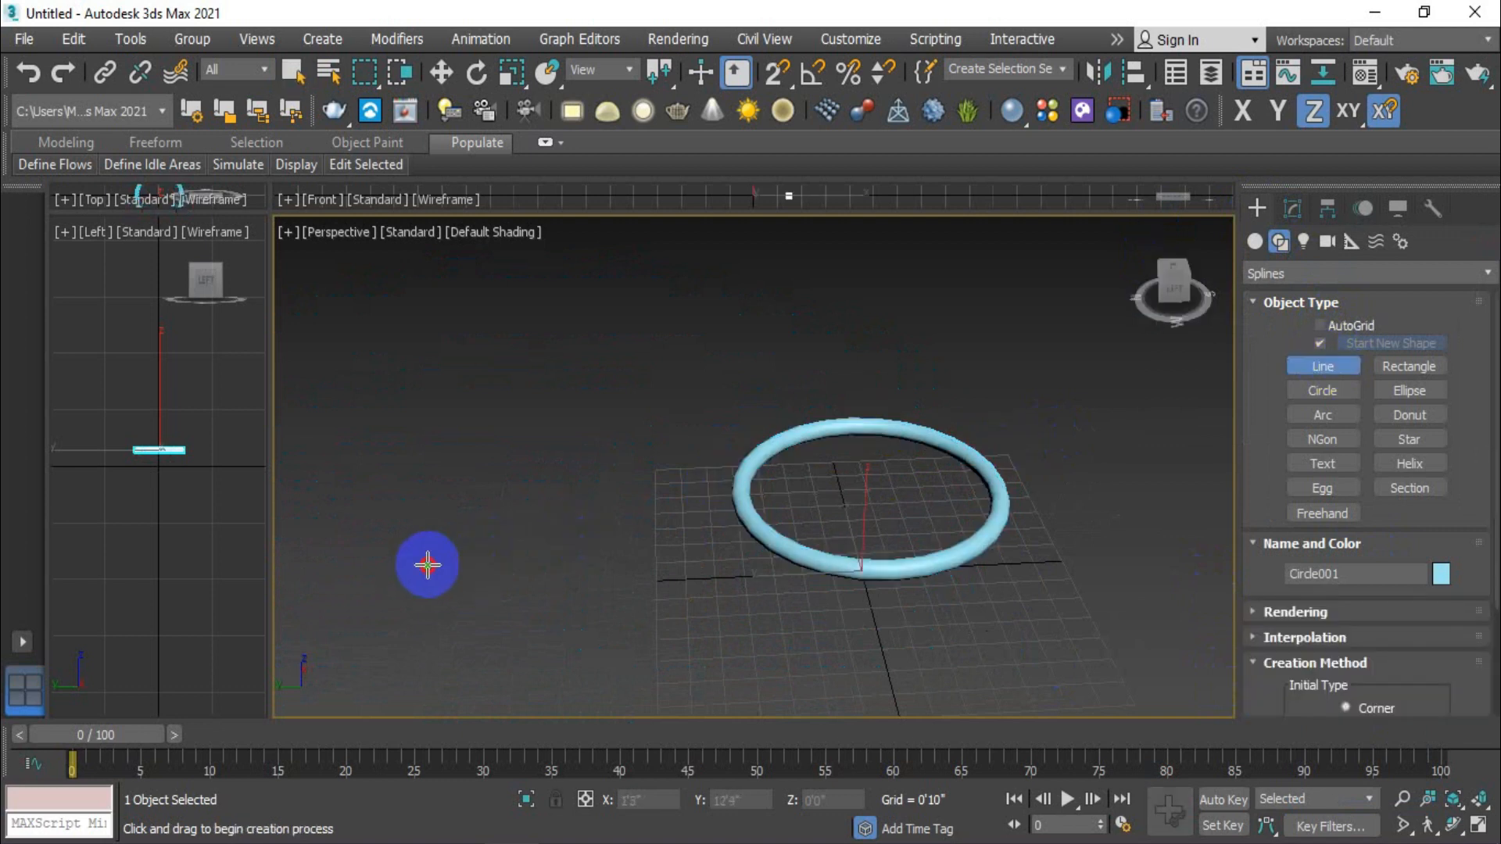
pyautogui.rightClick(705, 351)
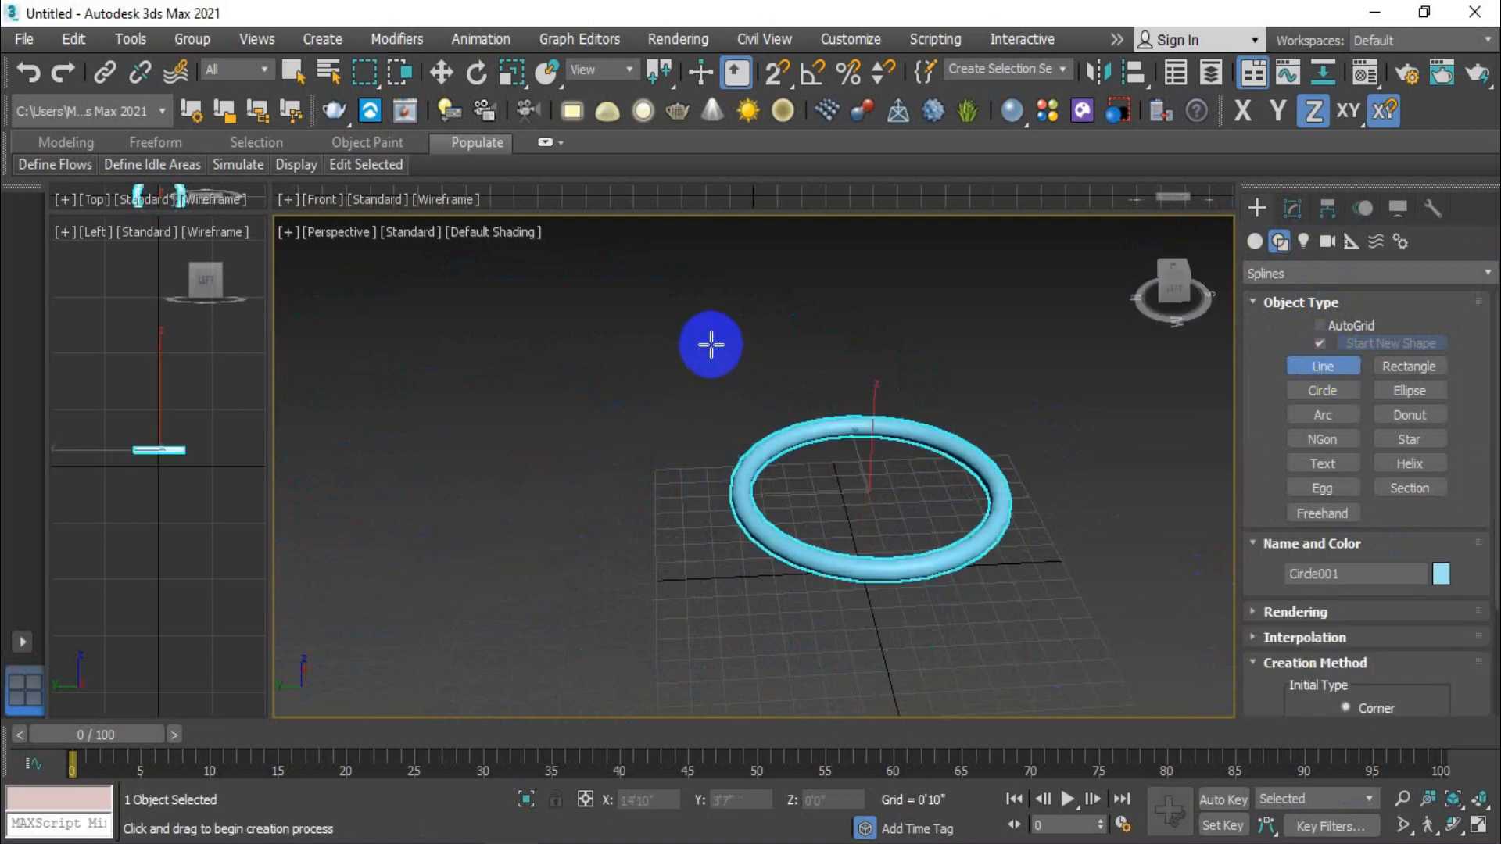
pyautogui.click(483, 572)
pyautogui.click(656, 351)
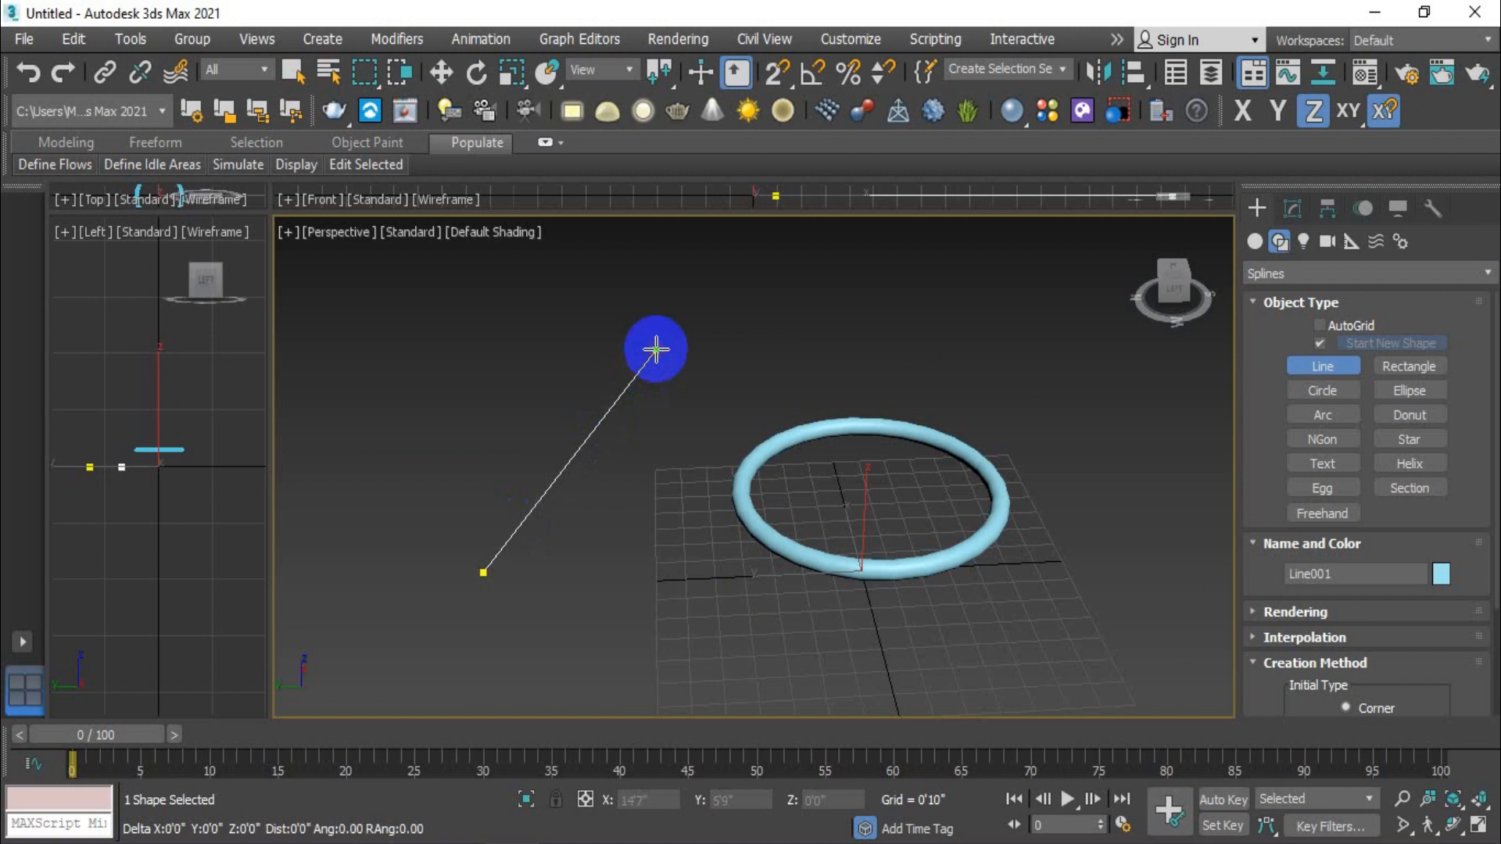
pyautogui.rightClick(747, 387)
# - Apply the Sweep modifier to the new line and inspect its hollow pipe end
pyautogui.moveTo(583, 446); pyautogui.dragTo(608, 435, button='middle')
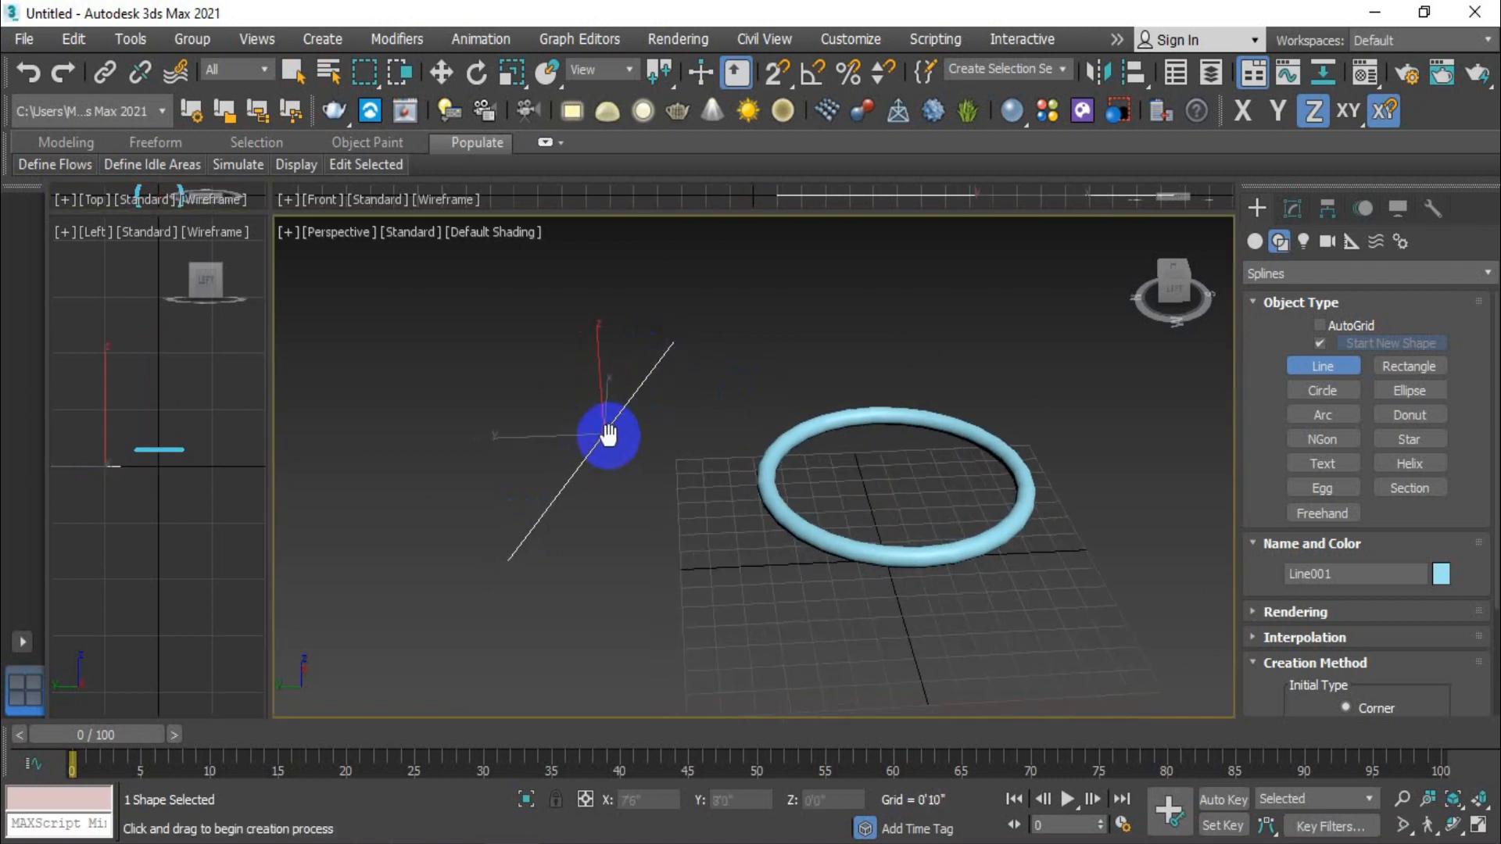
pyautogui.click(1310, 202)
pyautogui.click(1434, 279)
pyautogui.click(1308, 467)
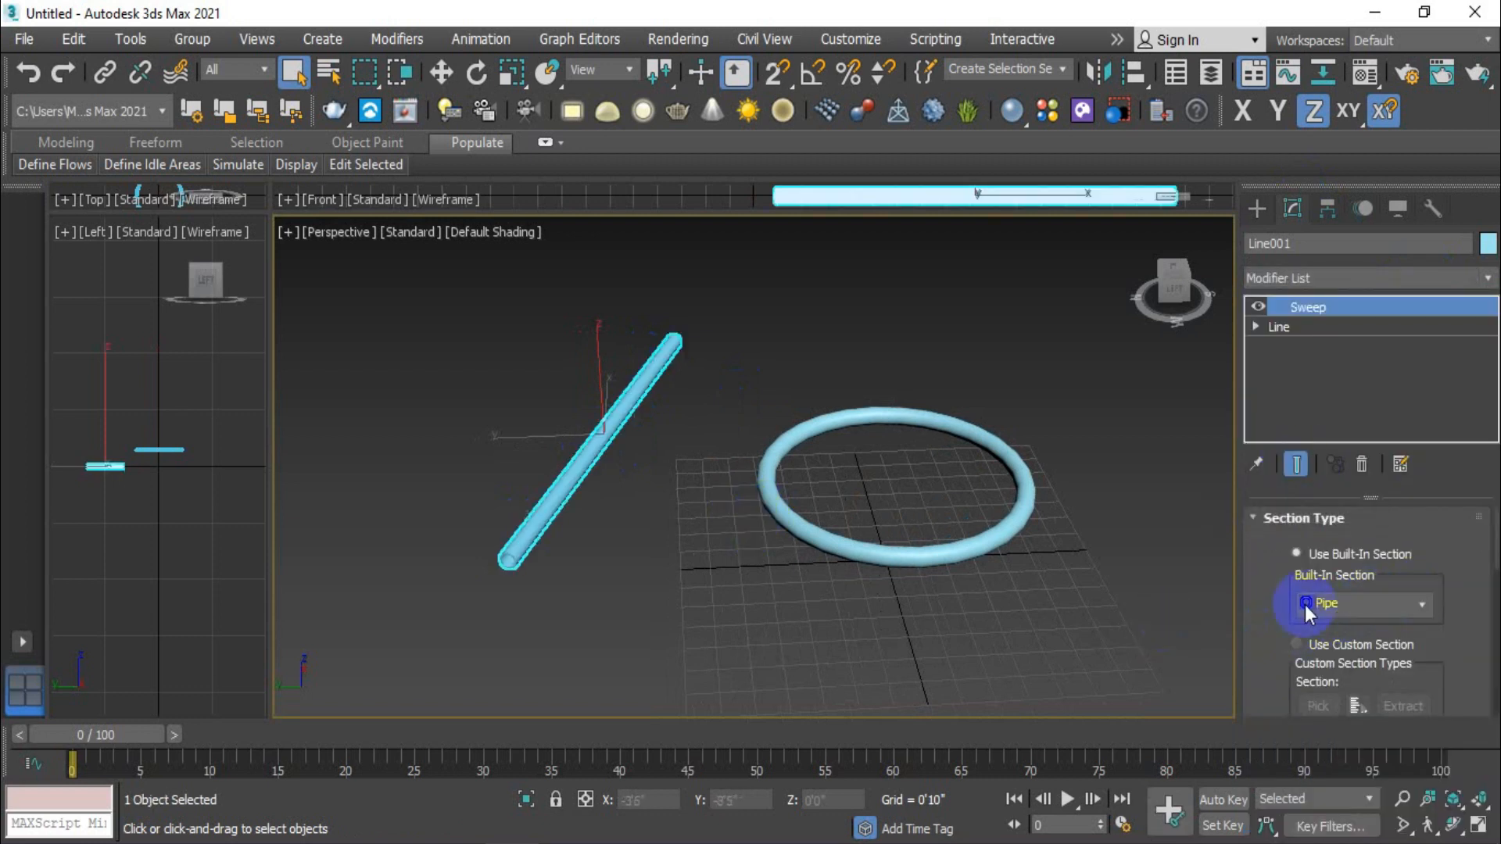
pyautogui.scroll(5, 499, 555)
# - Set the line's pipe section to a radius of 0'7" and a thickness of 0'1"
pyautogui.scroll(-3, 612, 579)
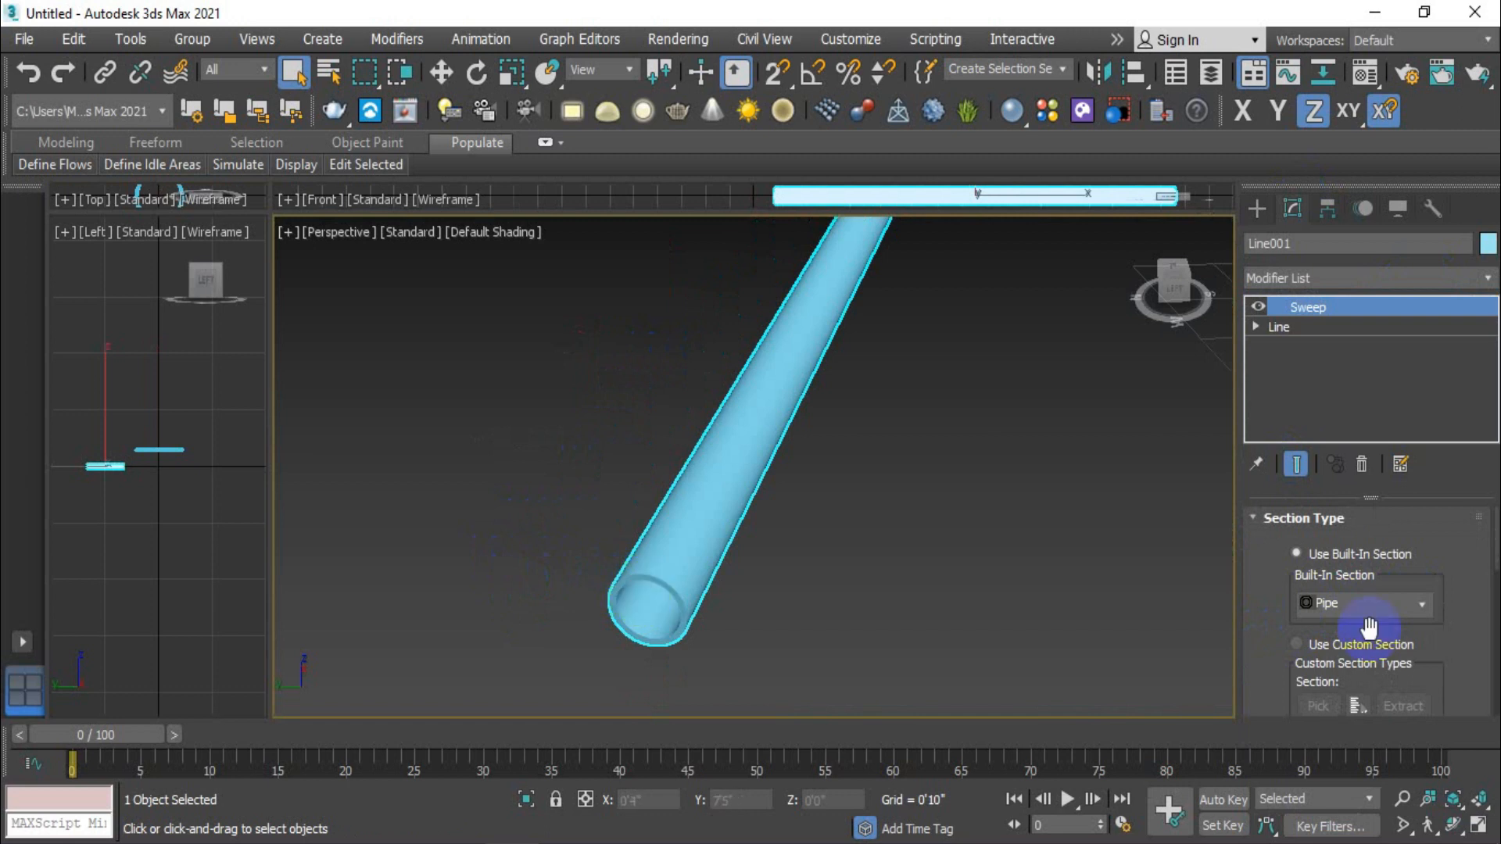
pyautogui.scroll(-3, 1469, 636)
pyautogui.scroll(-5, 1470, 645)
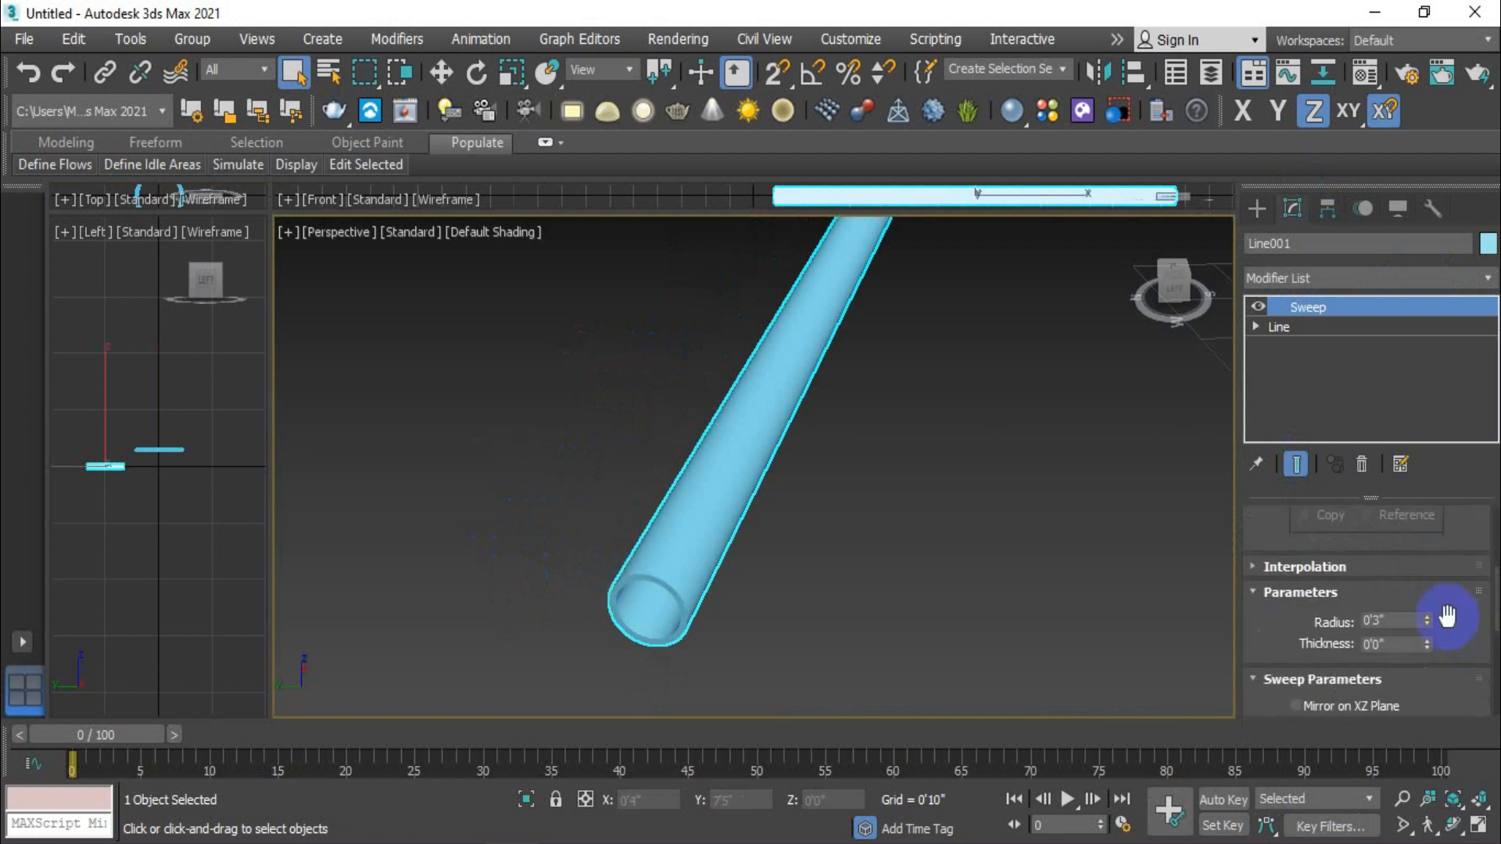
pyautogui.moveTo(1427, 620); pyautogui.dragTo(1424, 453)
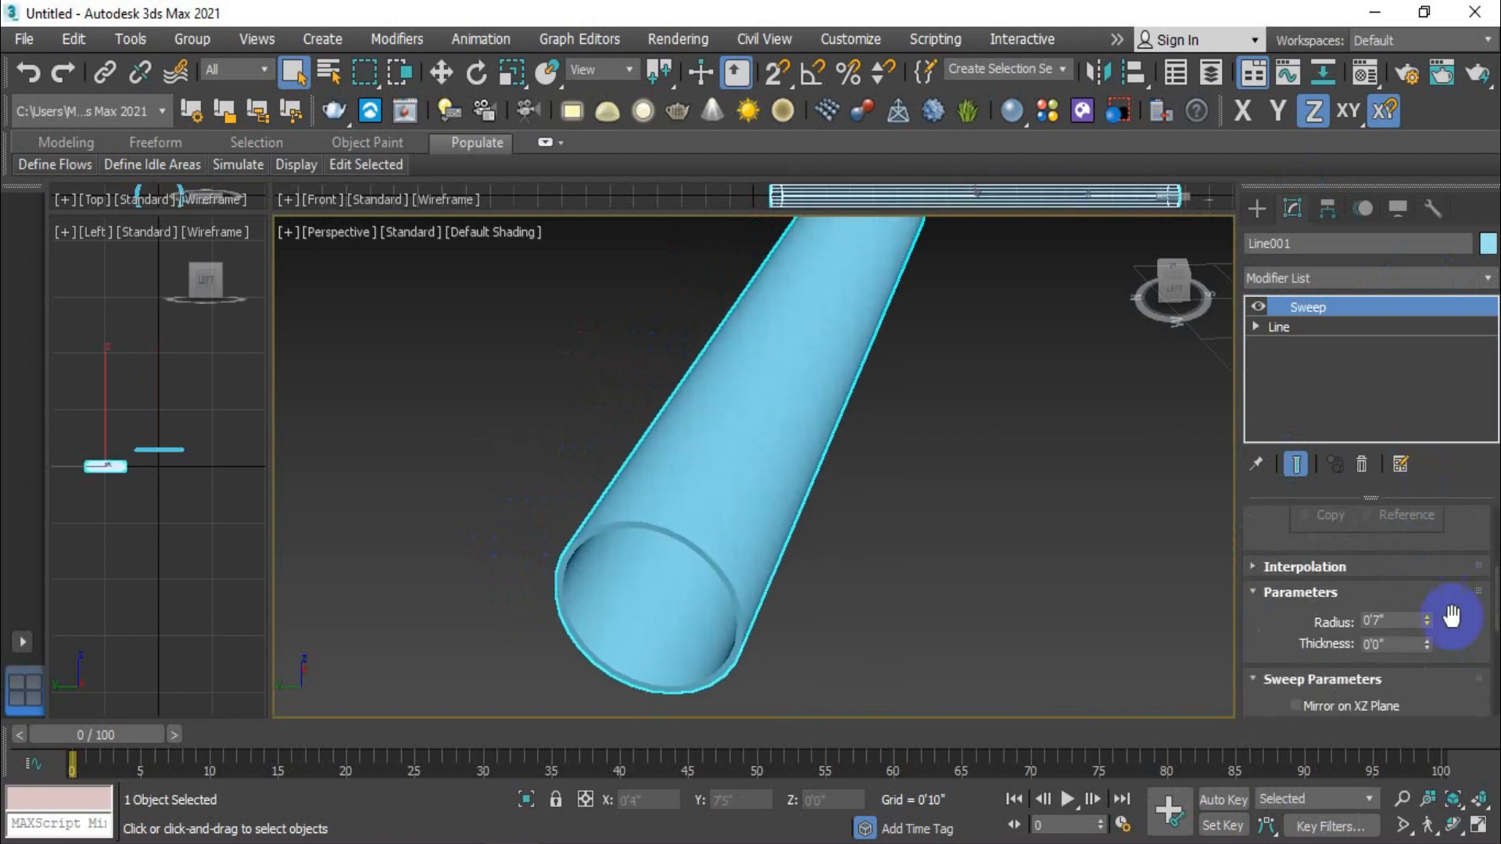
pyautogui.click(1427, 641)
pyautogui.scroll(-5, 864, 589)
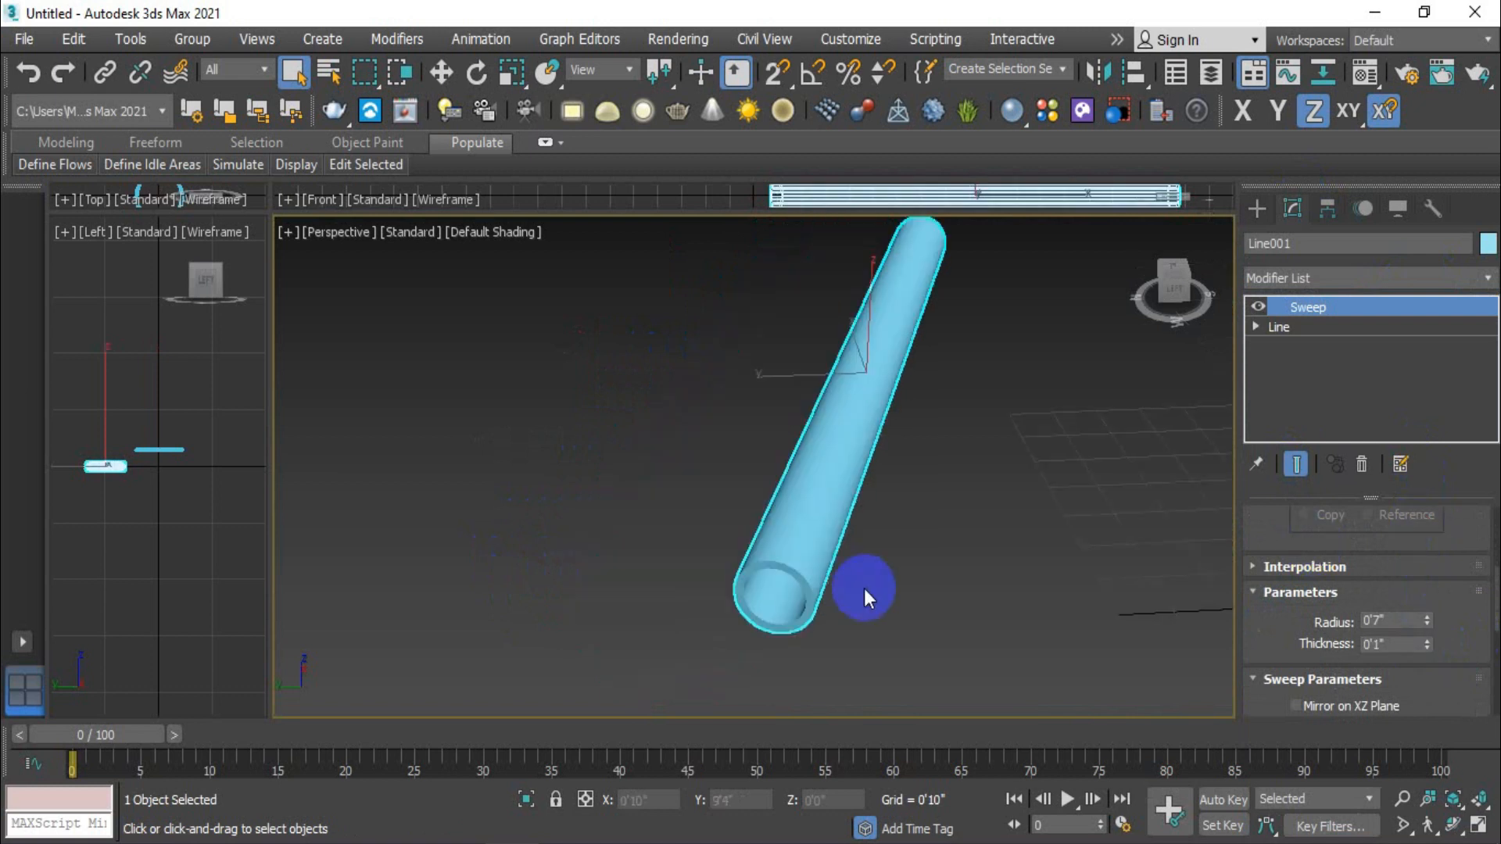
pyautogui.moveTo(873, 574); pyautogui.dragTo(623, 590, button='middle')
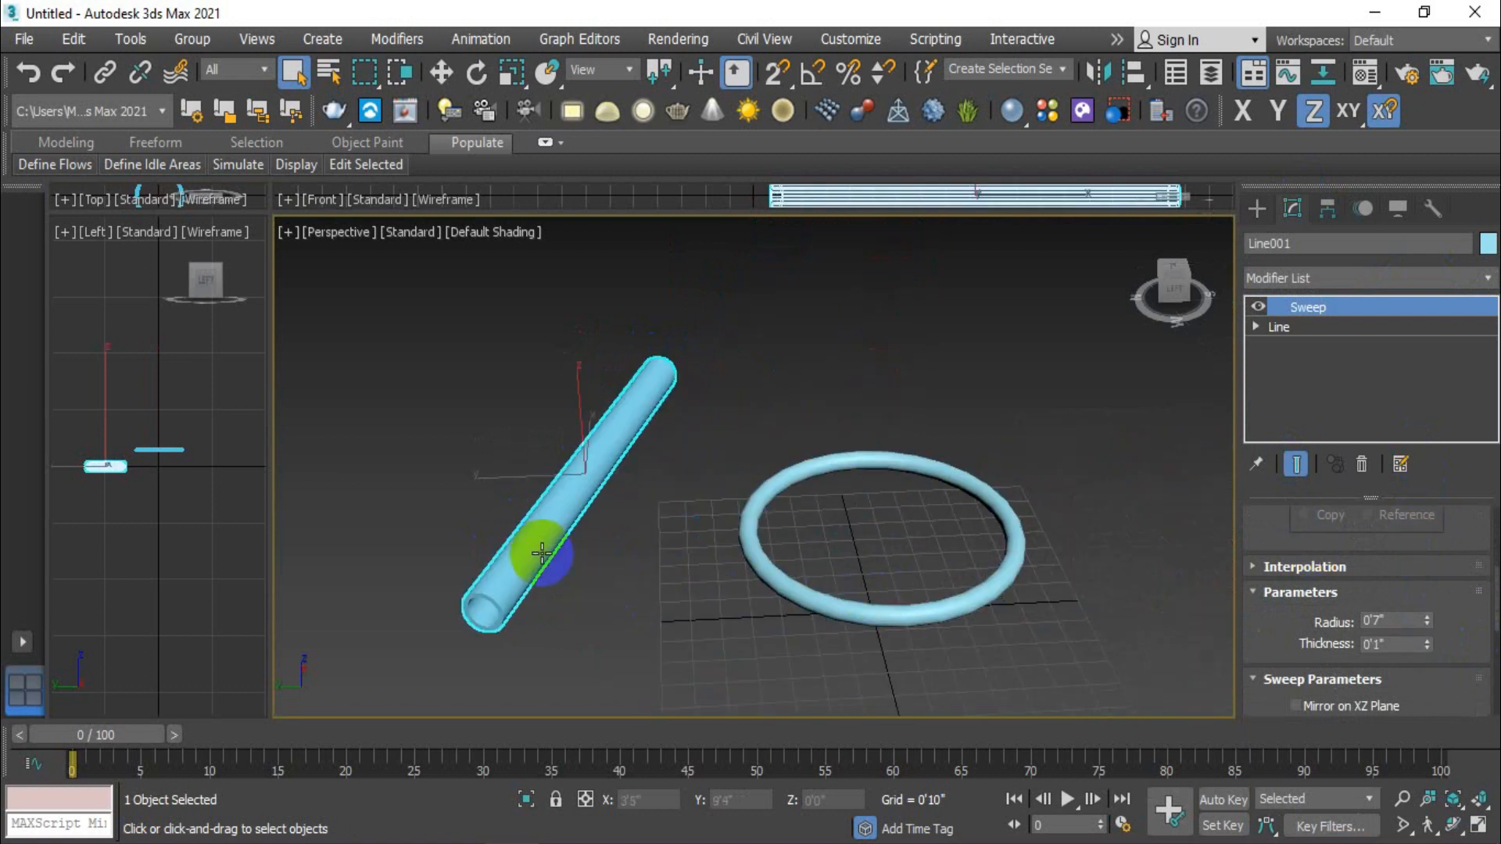
# - Change the line's built-in sweep section to Egg and inspect its end profile
pyautogui.scroll(5, 1475, 613)
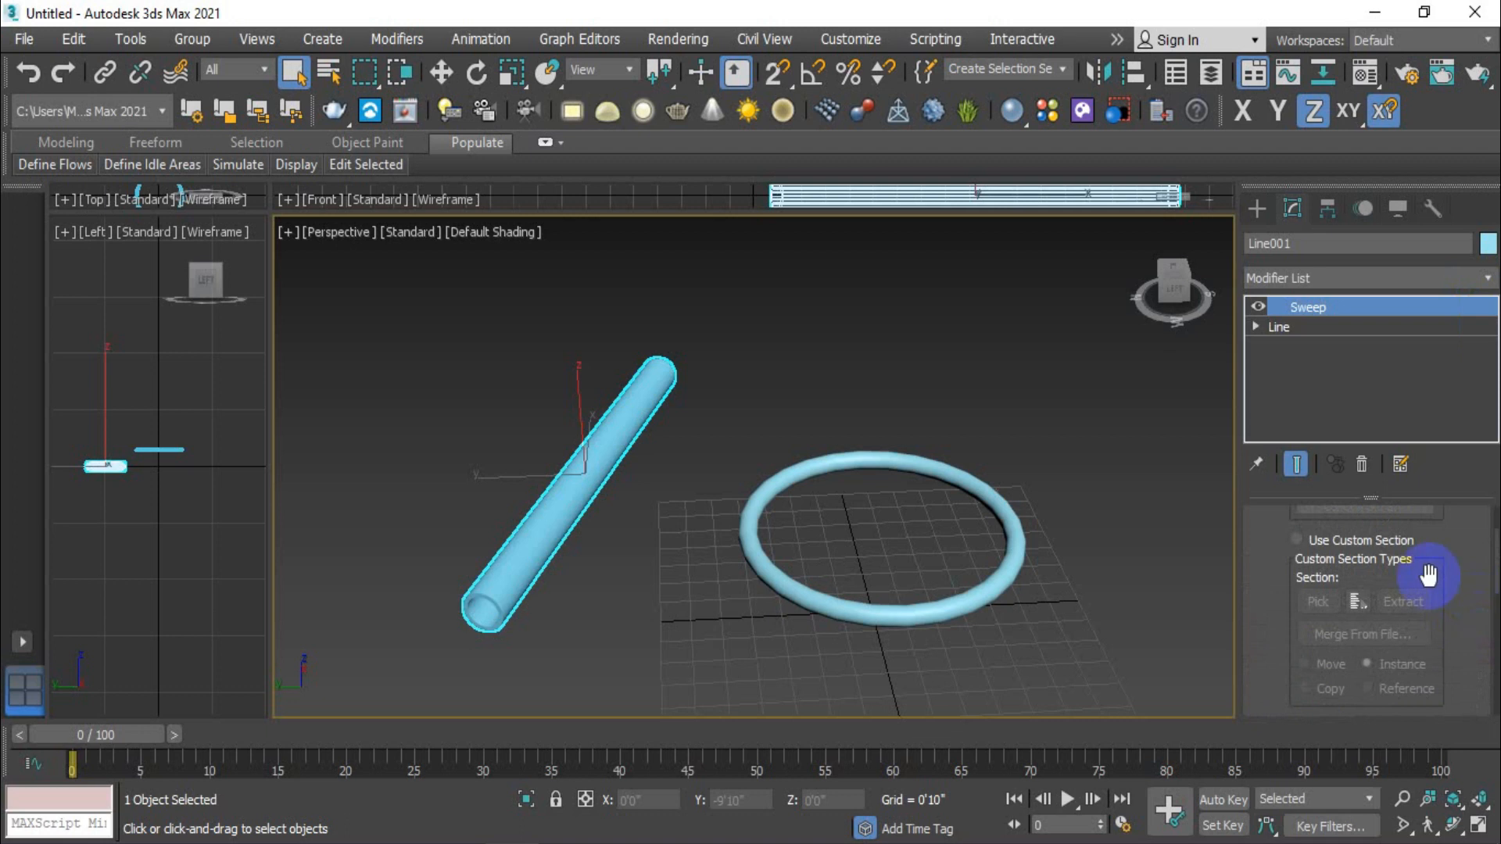
pyautogui.click(1422, 569)
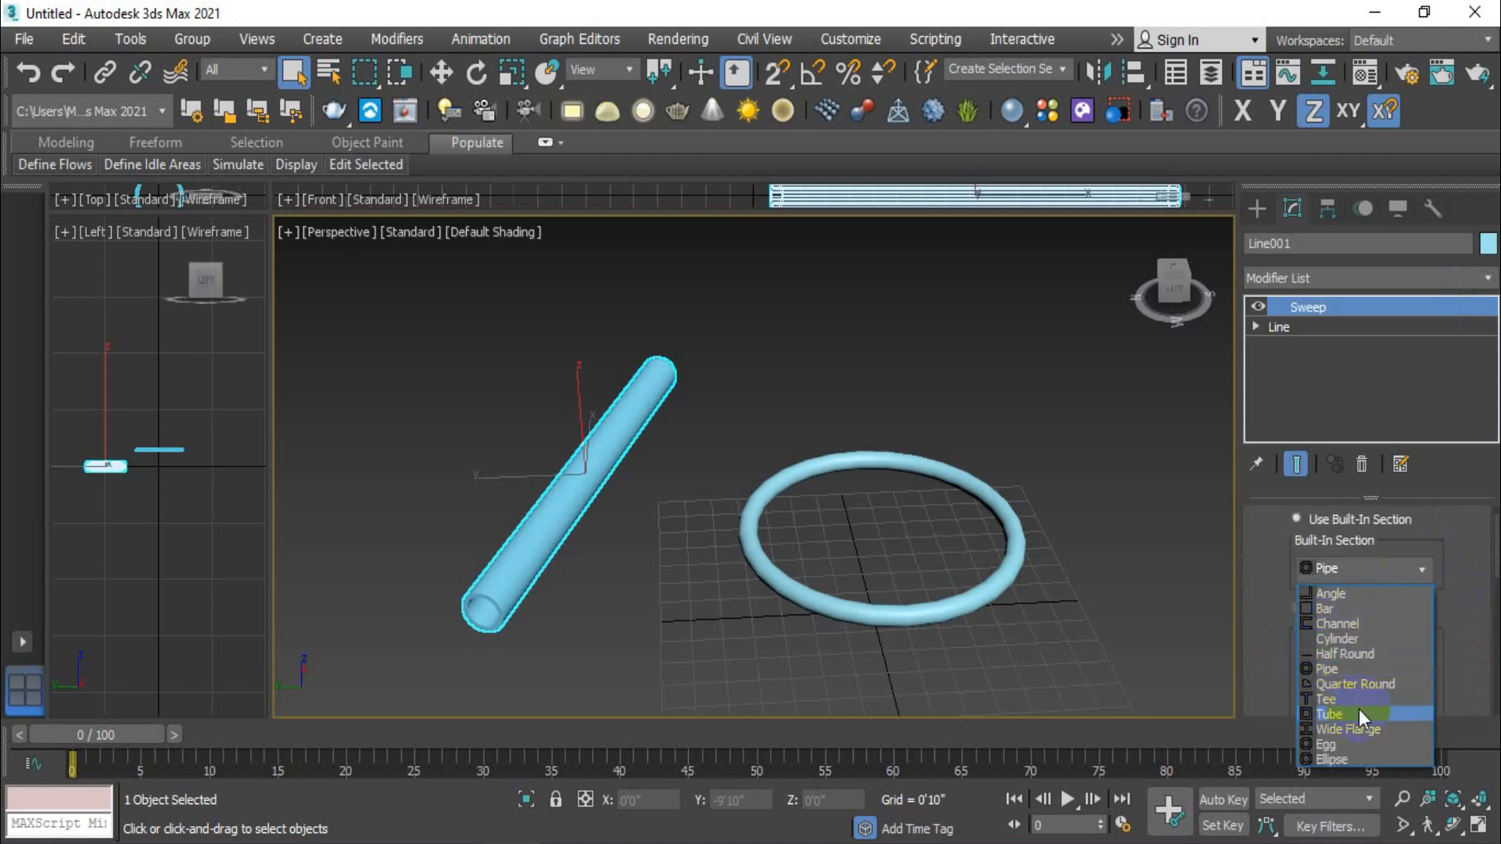
pyautogui.click(1339, 745)
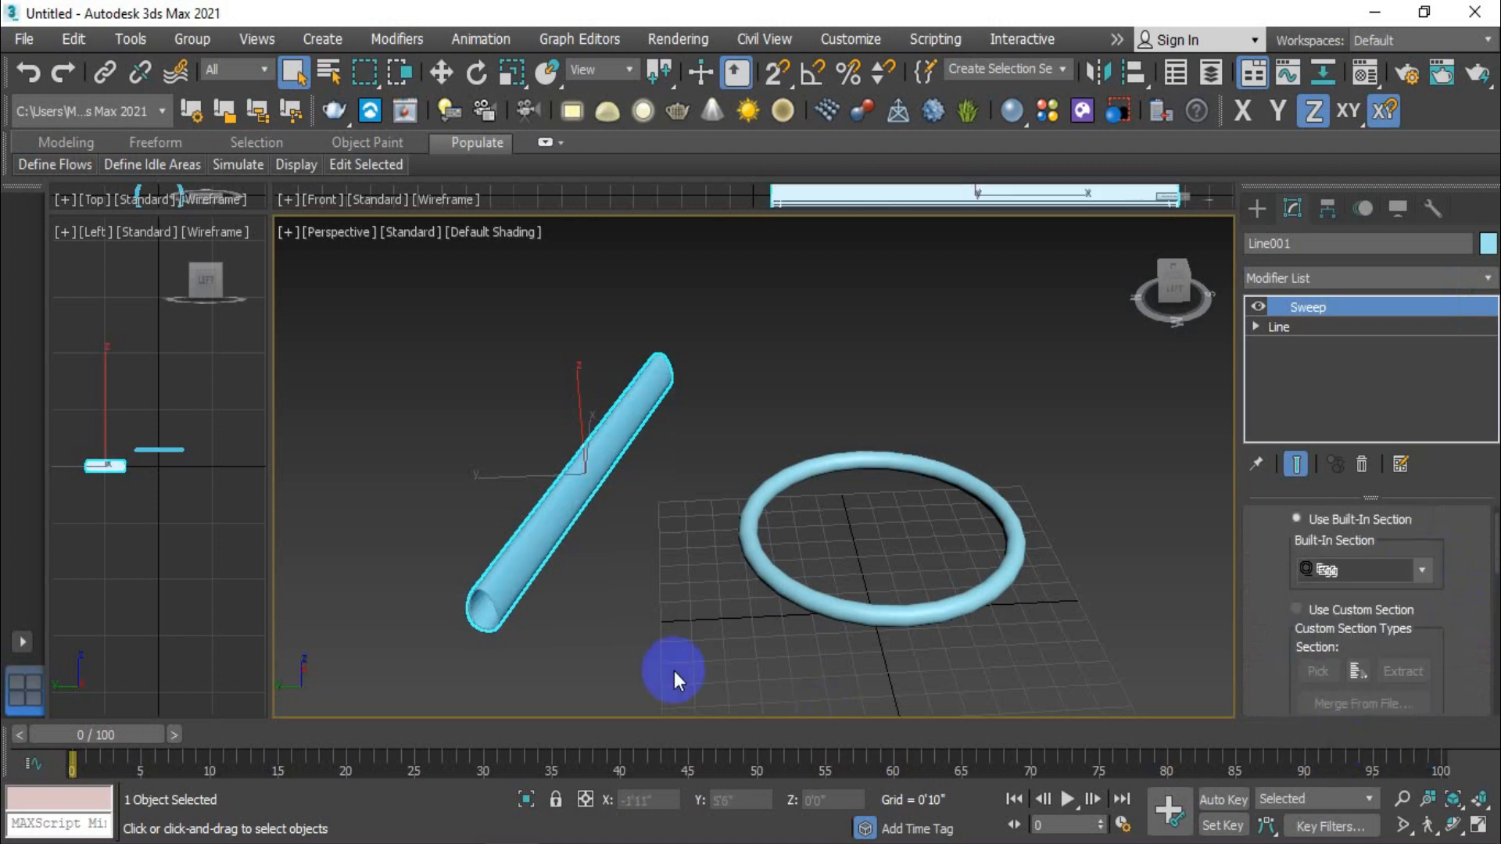
pyautogui.scroll(5, 469, 613)
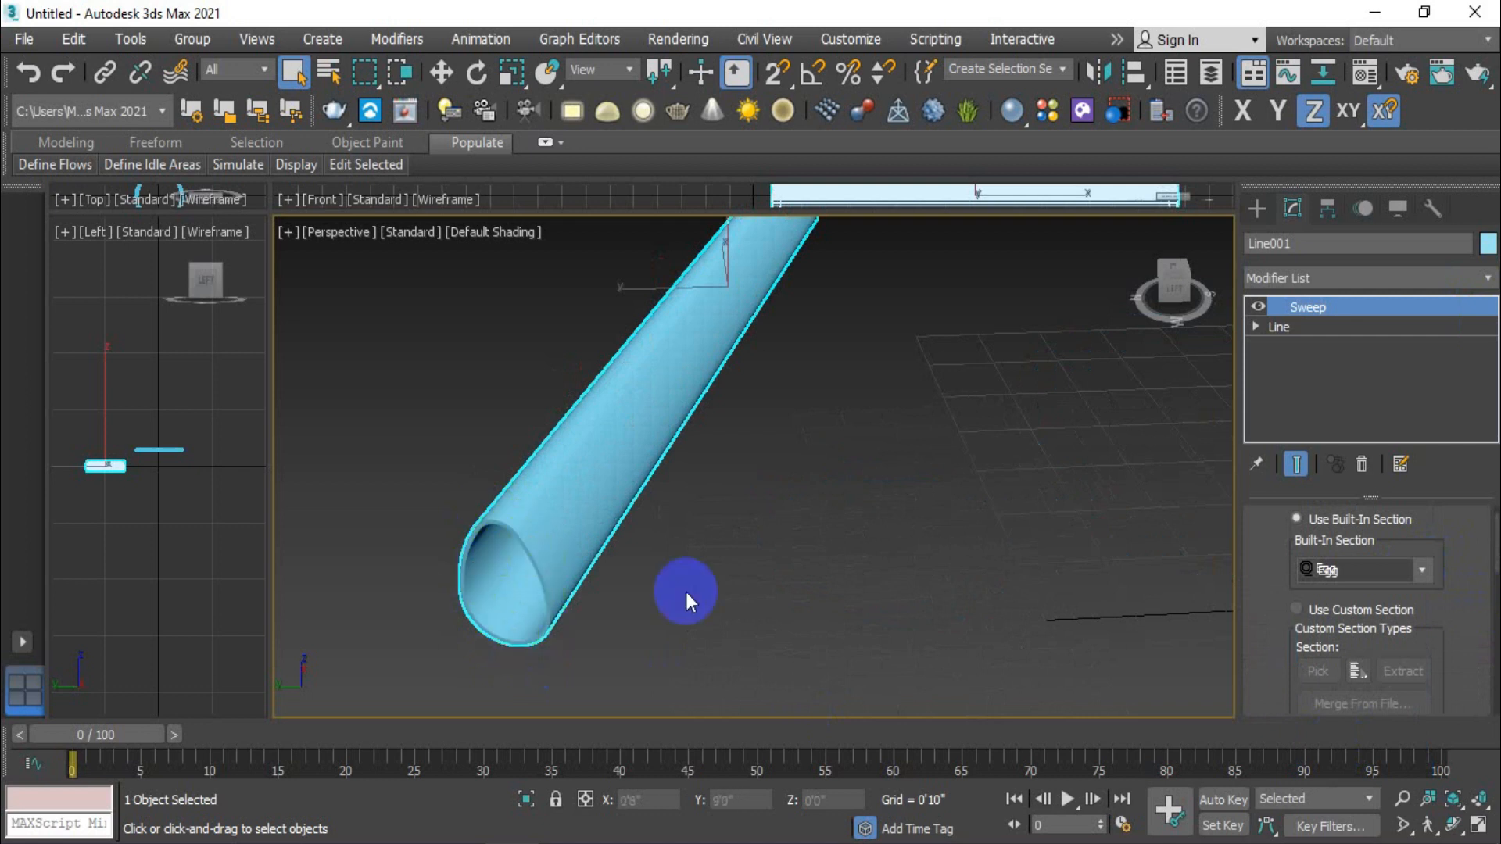
# - Change the line's built-in sweep section to Ellipse and inspect the solid bar
pyautogui.click(1421, 576)
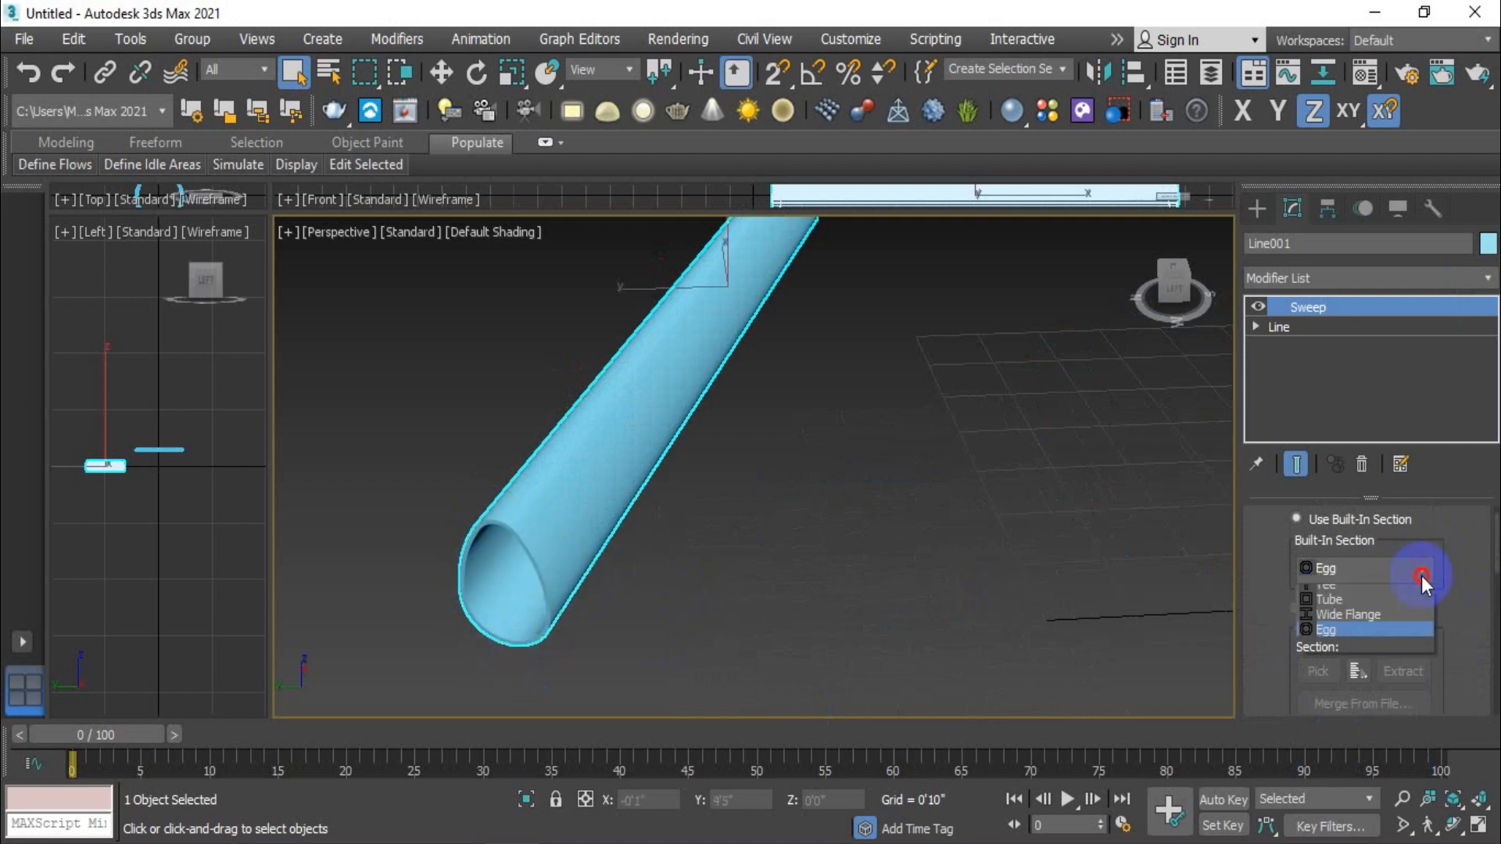
pyautogui.click(1348, 757)
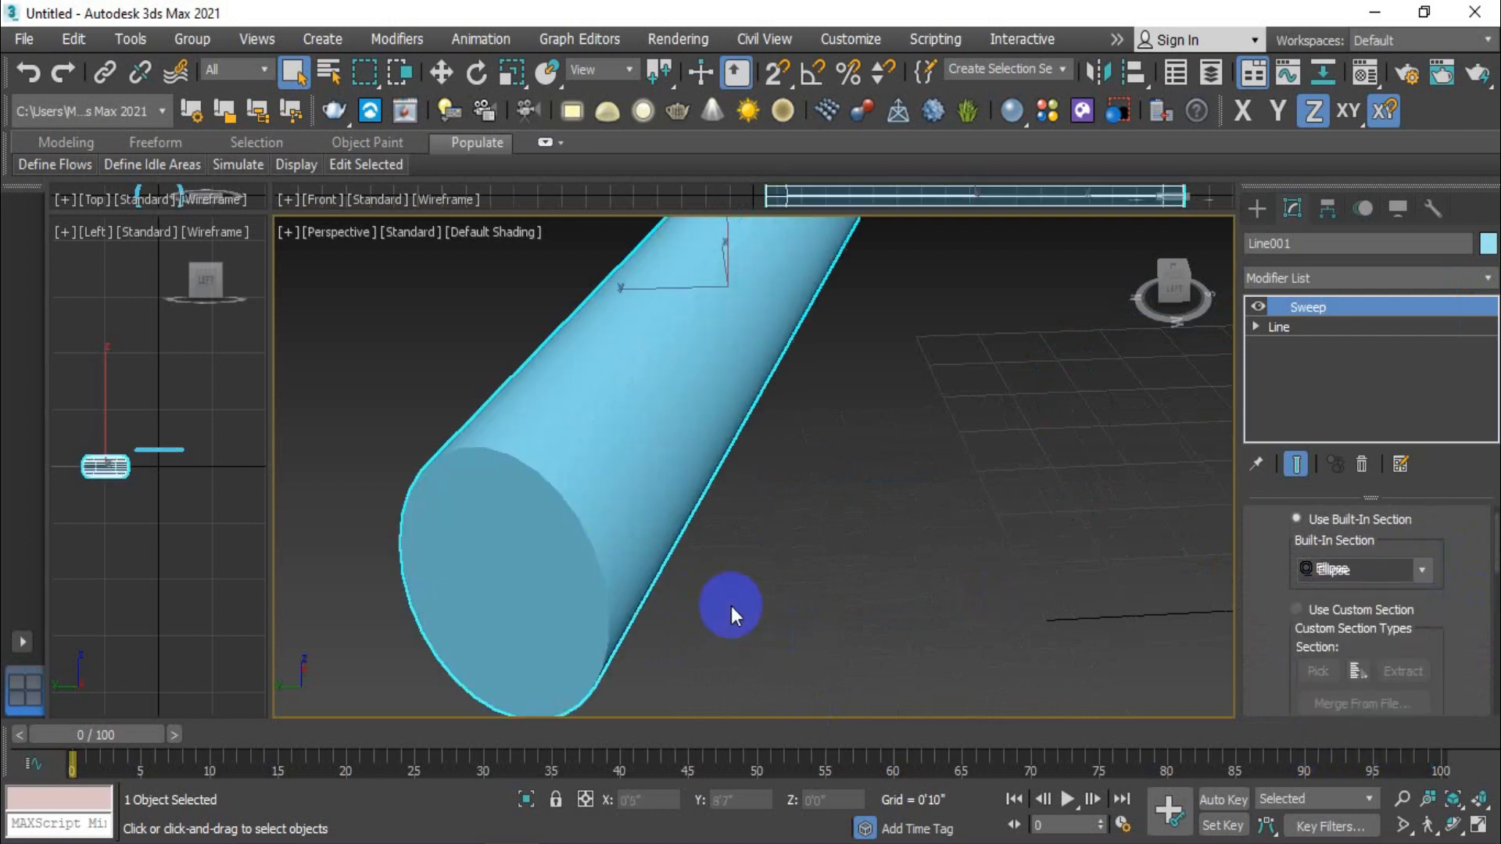
pyautogui.scroll(-3, 620, 553)
pyautogui.scroll(-3, 553, 547)
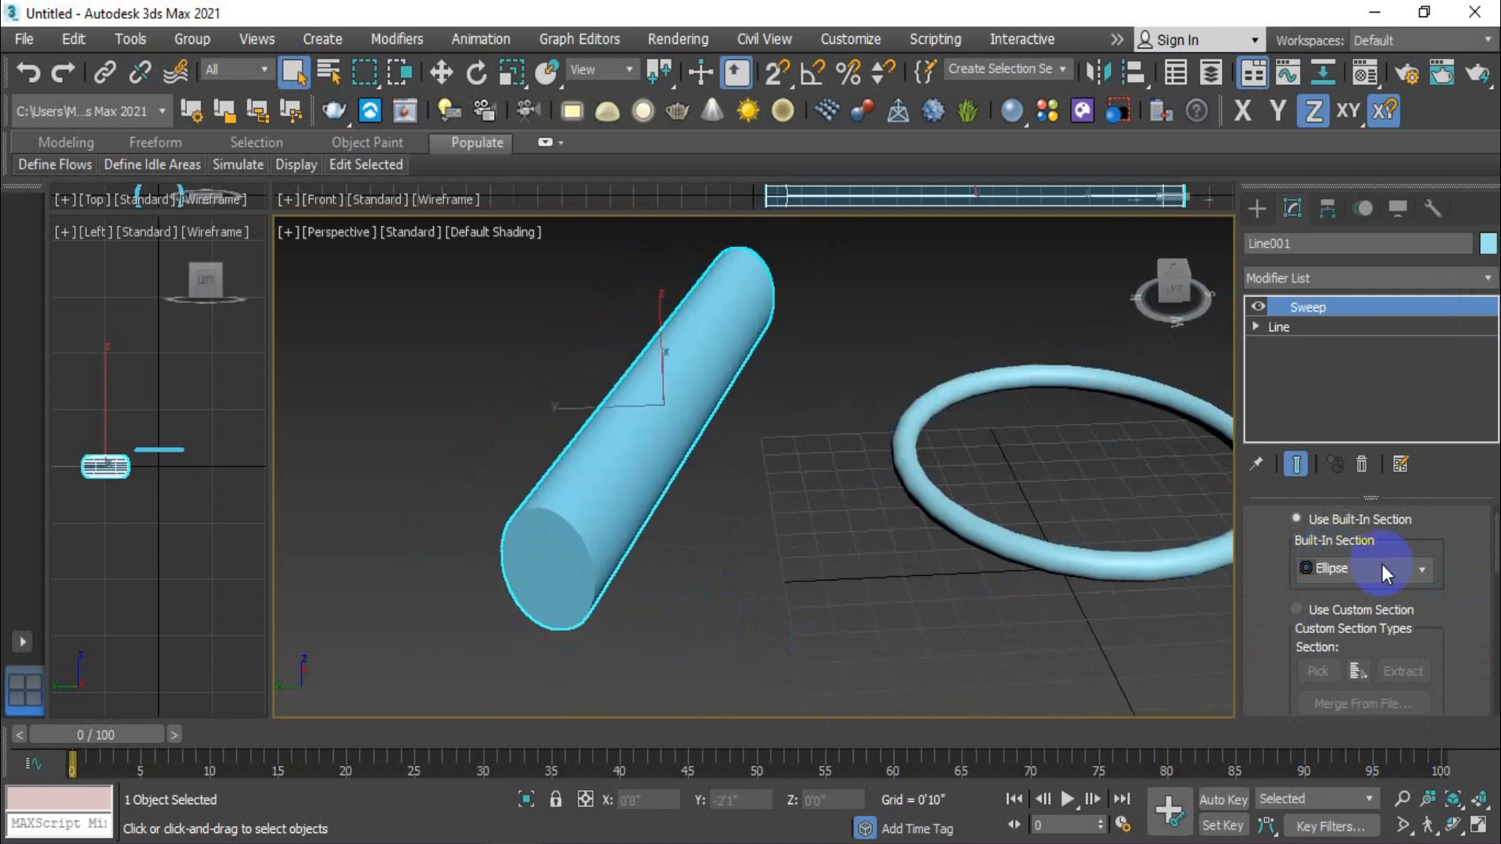
# - Change the line's built-in sweep section to Tube and inspect its hollow square end
pyautogui.click(1419, 573)
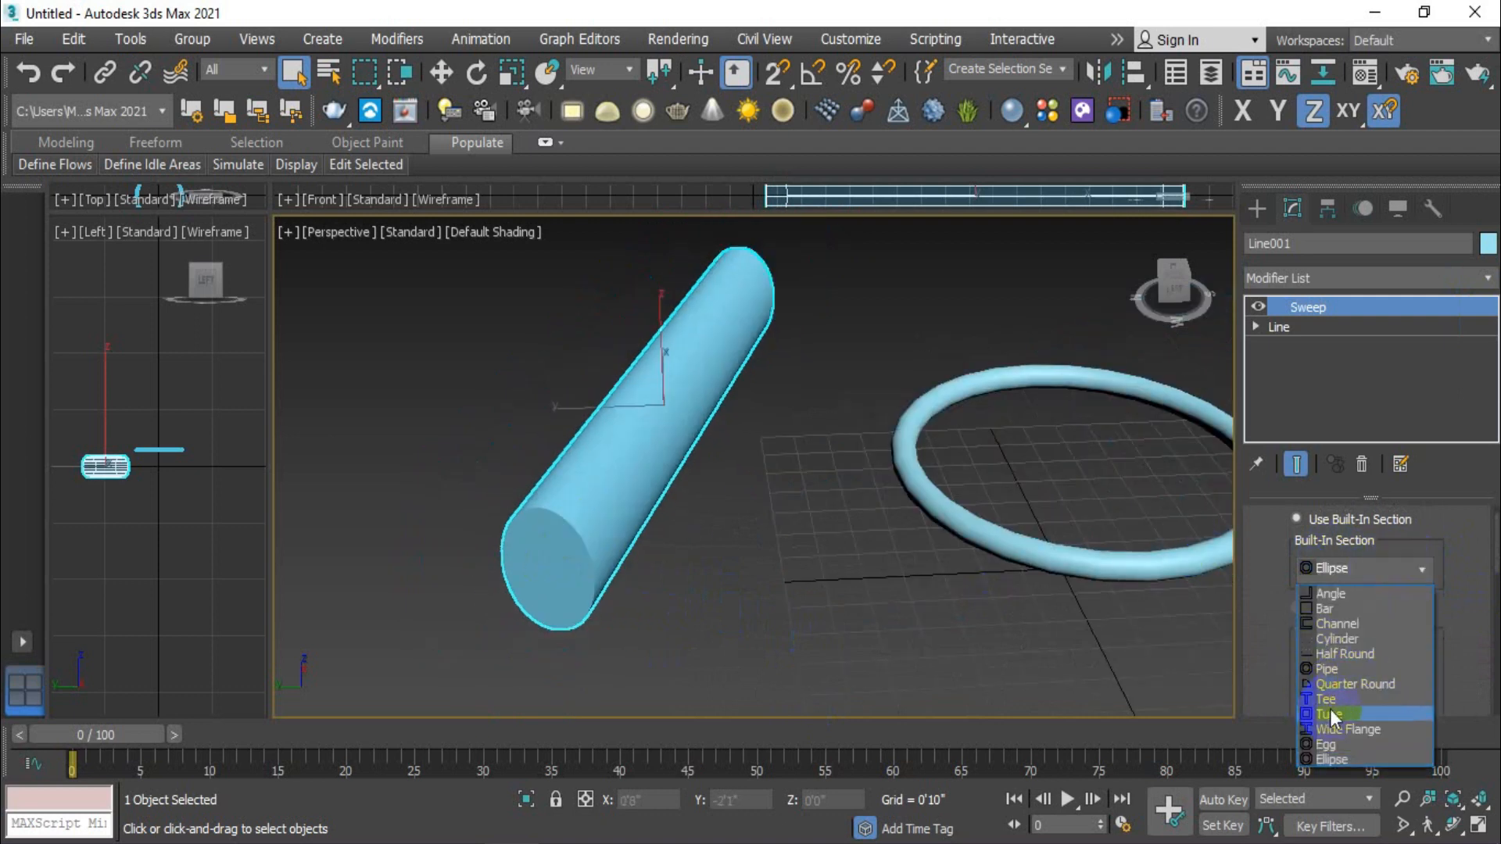
pyautogui.click(1349, 712)
pyautogui.scroll(5, 563, 575)
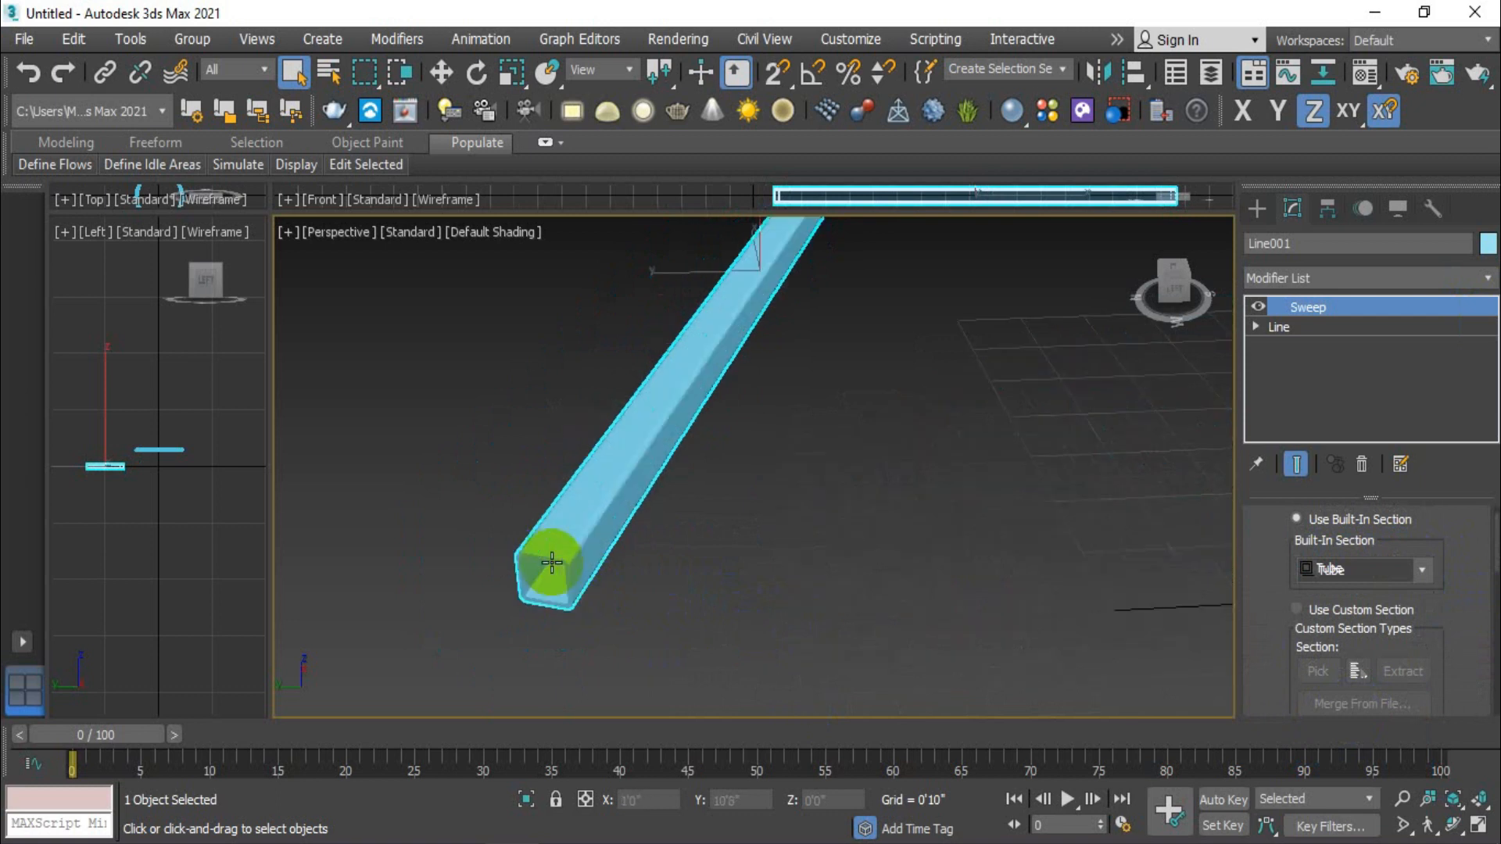
# - Adjust the tube section's length, widen it and thicken its walls into a flat rectangular profile
pyautogui.scroll(-5, 1454, 602)
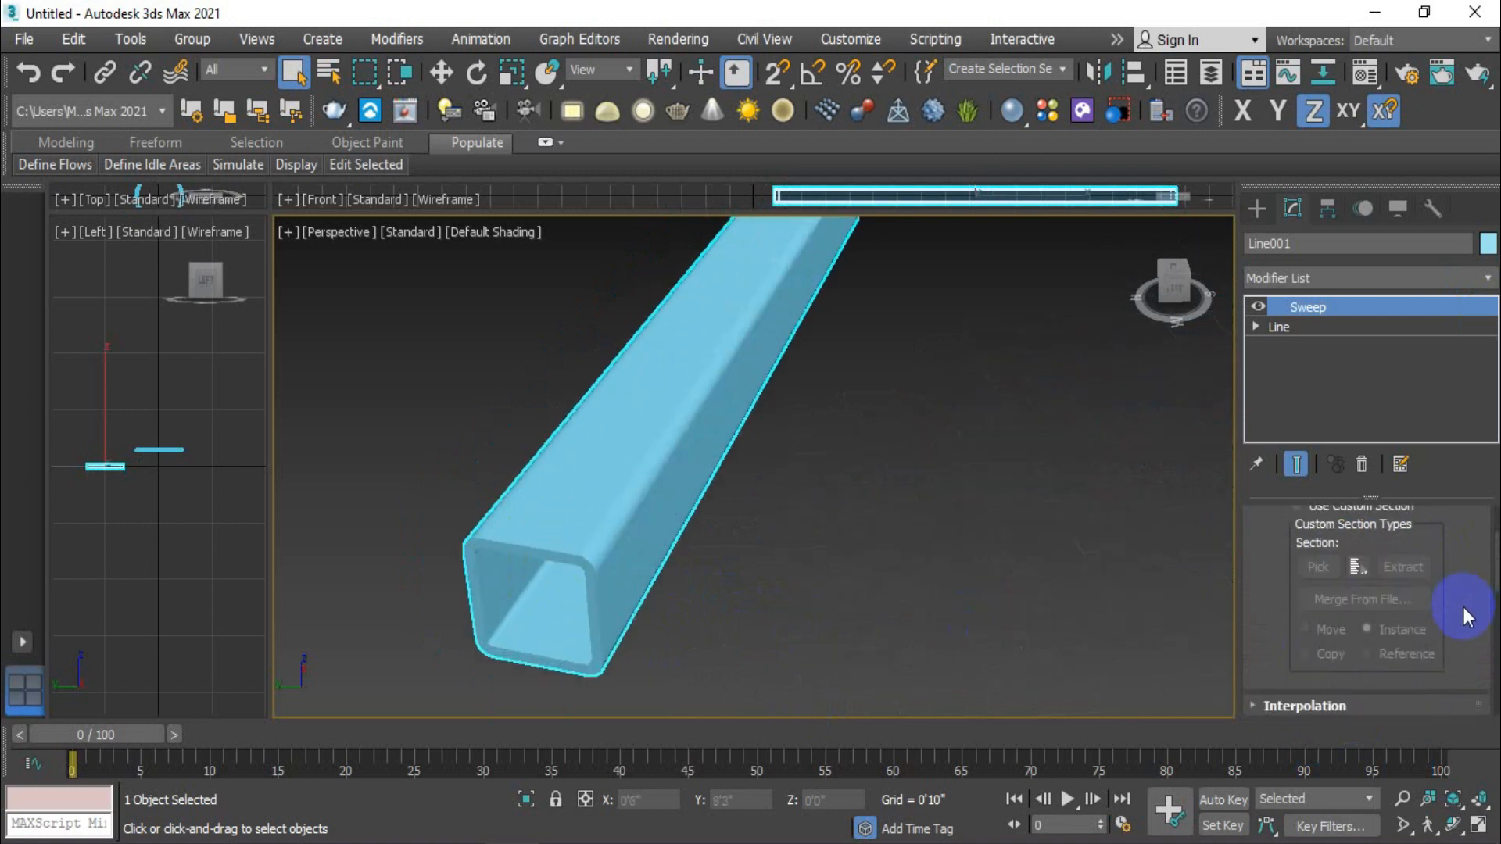
pyautogui.moveTo(1439, 619); pyautogui.dragTo(1441, 499)
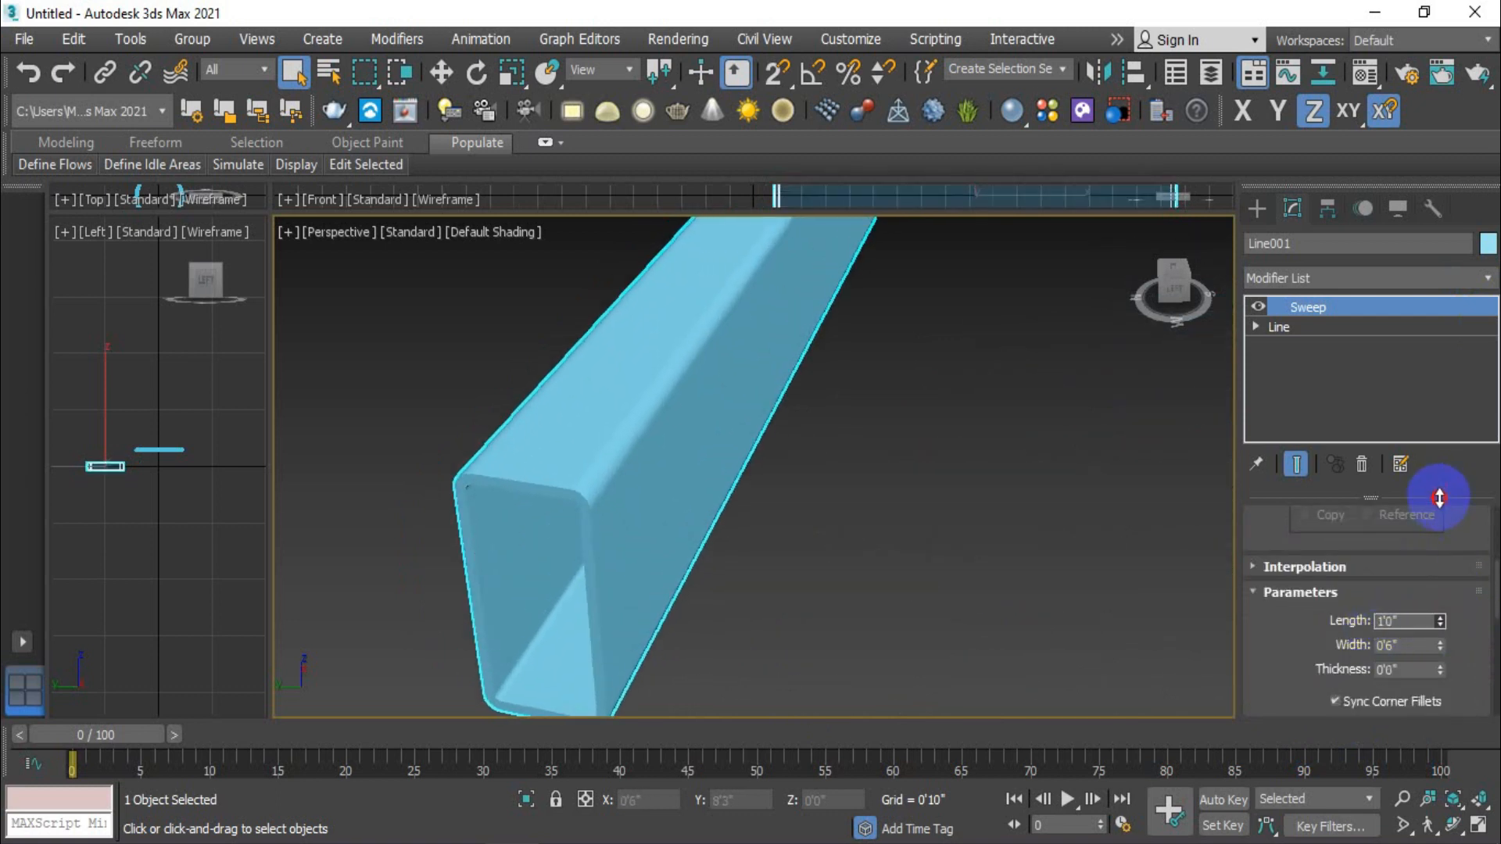
pyautogui.scroll(-3, 1011, 571)
pyautogui.moveTo(1440, 645); pyautogui.dragTo(1456, 481)
pyautogui.moveTo(1438, 667); pyautogui.dragTo(1429, 576)
pyautogui.scroll(2, 774, 551)
pyautogui.moveTo(1029, 570); pyautogui.dragTo(891, 606, button='middle')
pyautogui.scroll(-3, 1474, 636)
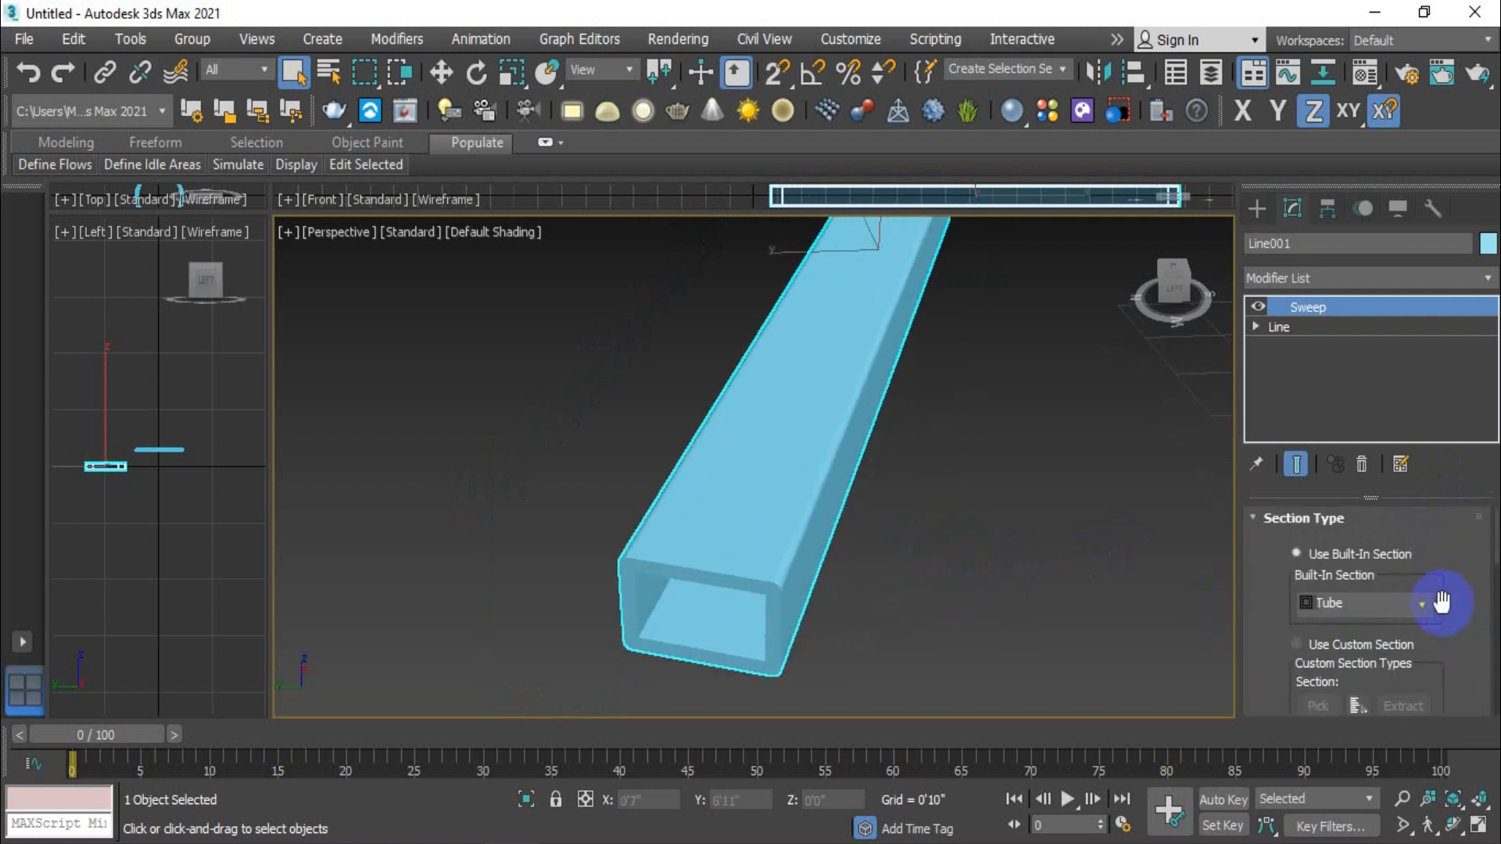
# - Change the line's built-in sweep section to Tee and inspect its T-shaped end
pyautogui.click(1426, 602)
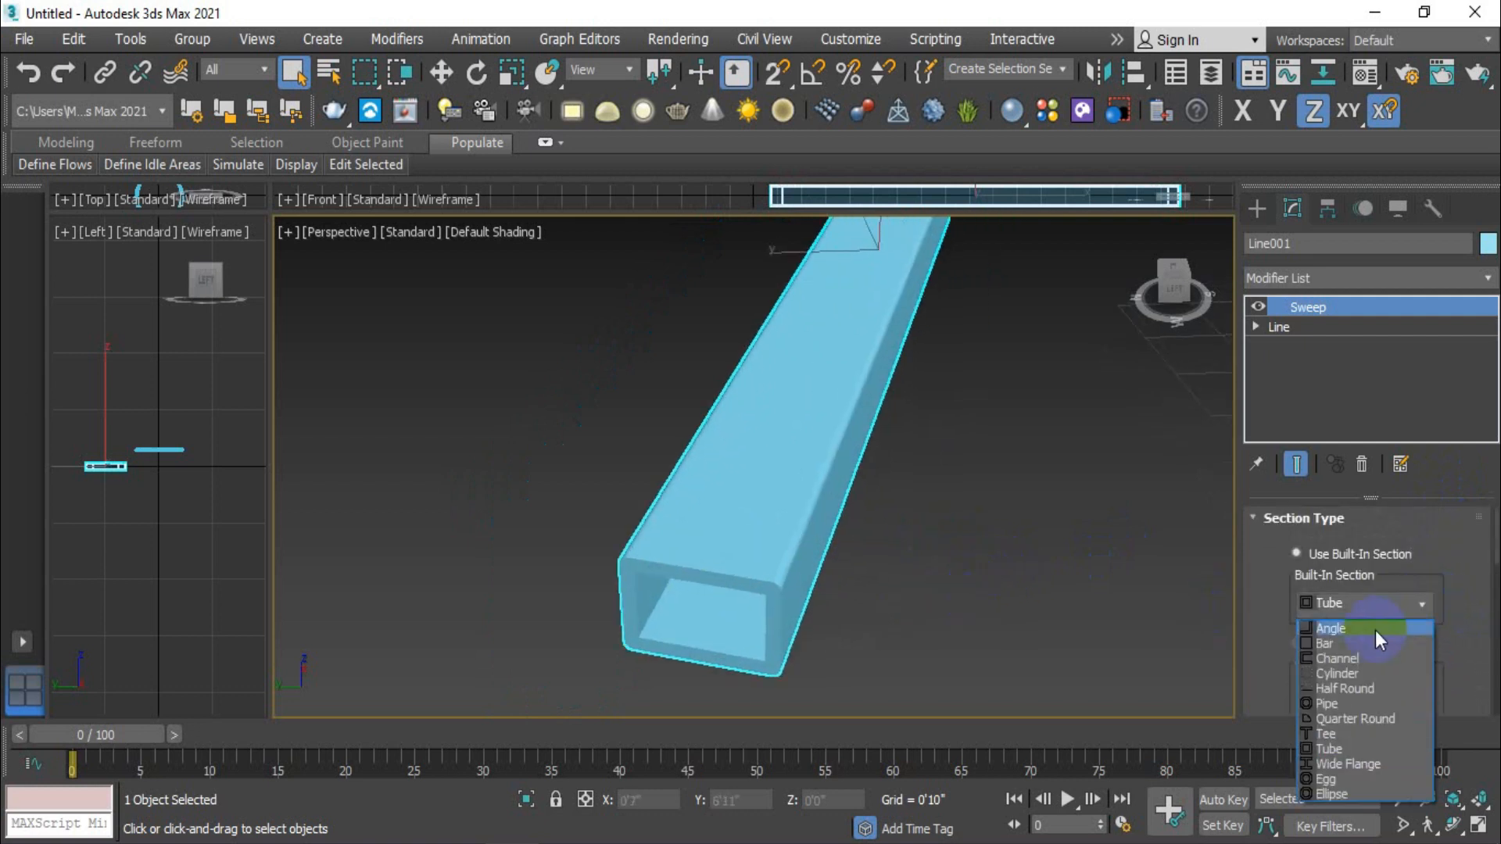
pyautogui.click(1329, 733)
pyautogui.keyDown('alt'); pyautogui.moveTo(763, 607); pyautogui.dragTo(704, 540, button='middle'); pyautogui.keyUp('alt')
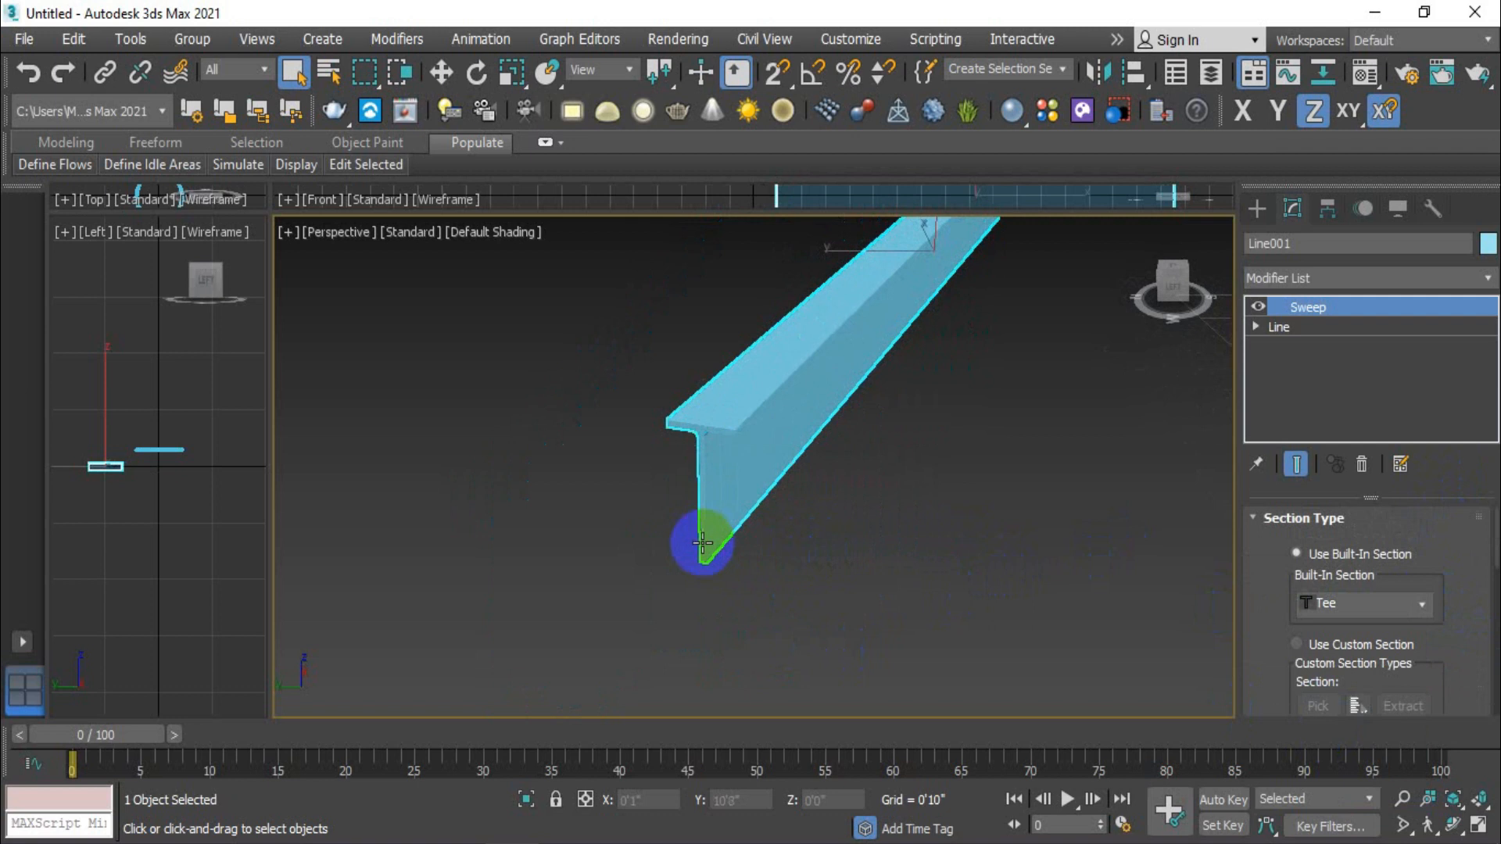
# - Change the line's built-in sweep section to Wide Flange and review the beam's profile and parameters
pyautogui.click(1427, 605)
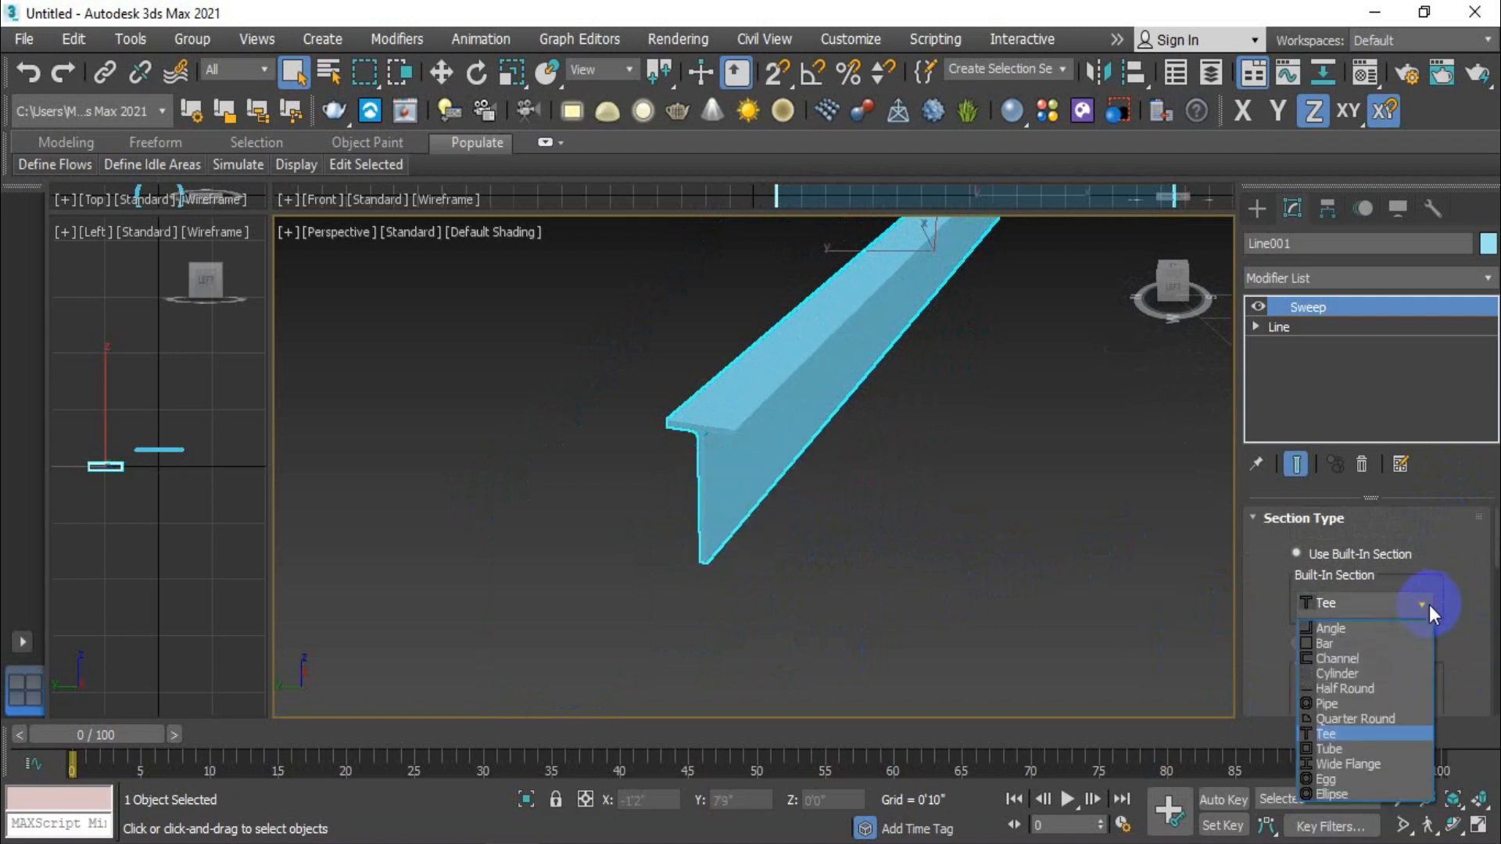
pyautogui.click(1371, 765)
pyautogui.moveTo(742, 650); pyautogui.dragTo(737, 609, button='middle')
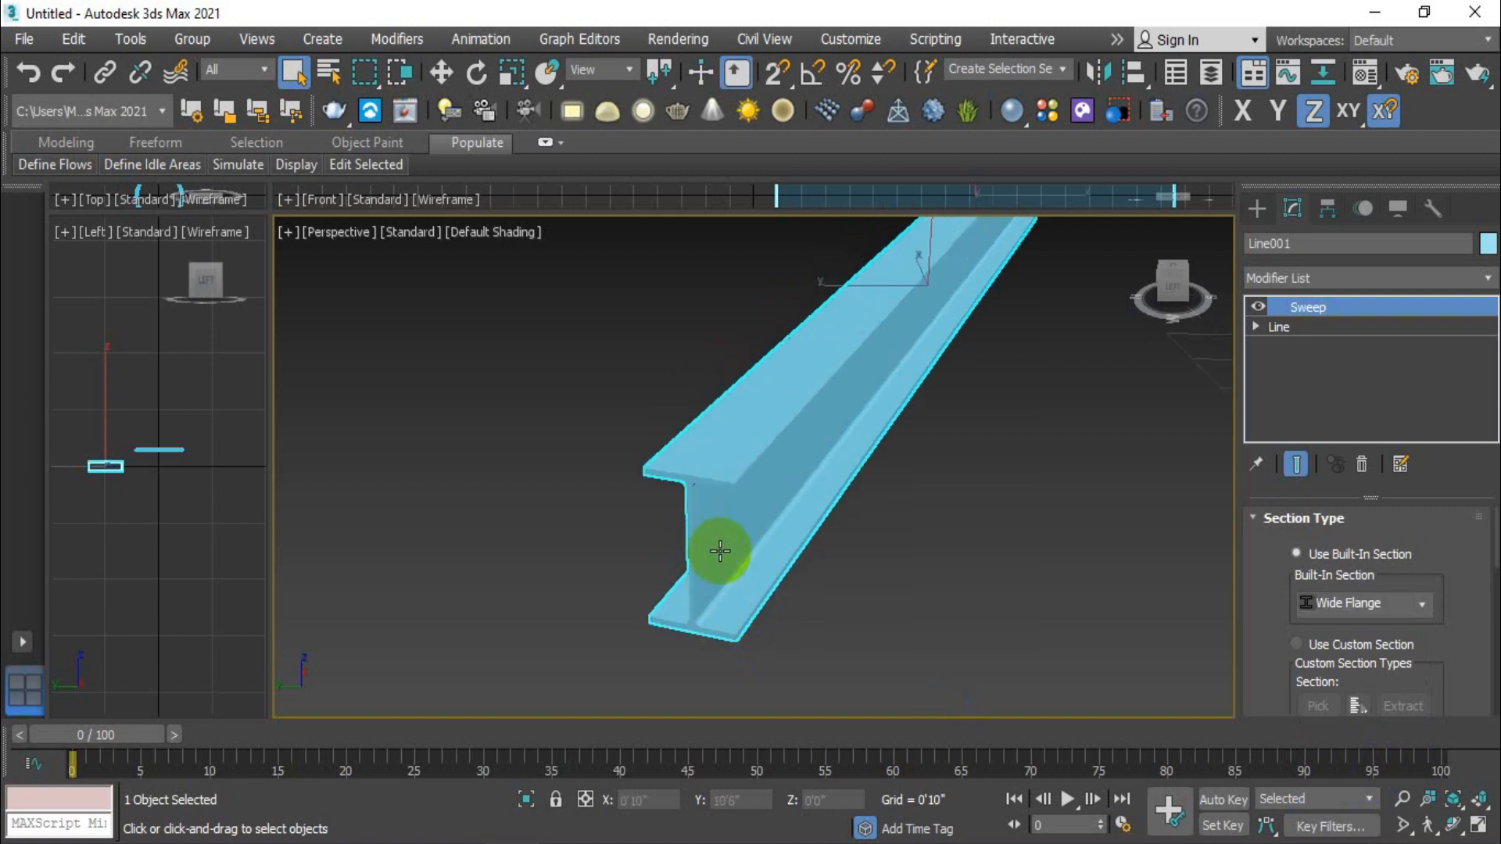
pyautogui.scroll(3, 687, 519)
pyautogui.scroll(-3, 686, 520)
pyautogui.scroll(-1, 1471, 638)
pyautogui.scroll(-3, 1471, 638)
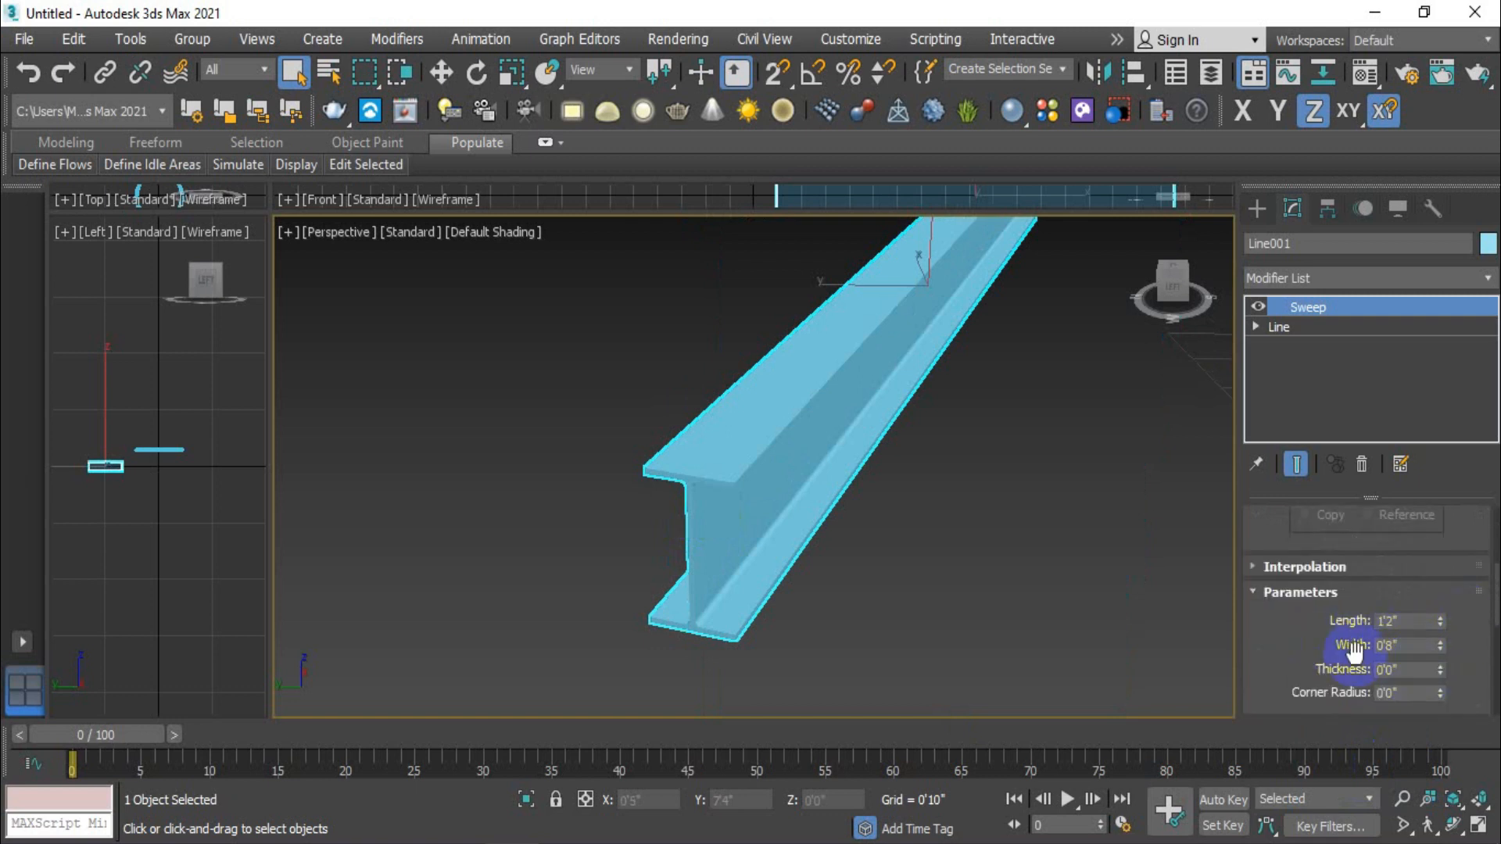
# - Change the circle's built-in sweep section to Wide Flange and inspect the ring alongside the straight beam
pyautogui.scroll(-5, 1058, 529)
pyautogui.moveTo(1059, 529); pyautogui.dragTo(617, 563, button='middle')
pyautogui.click(791, 577)
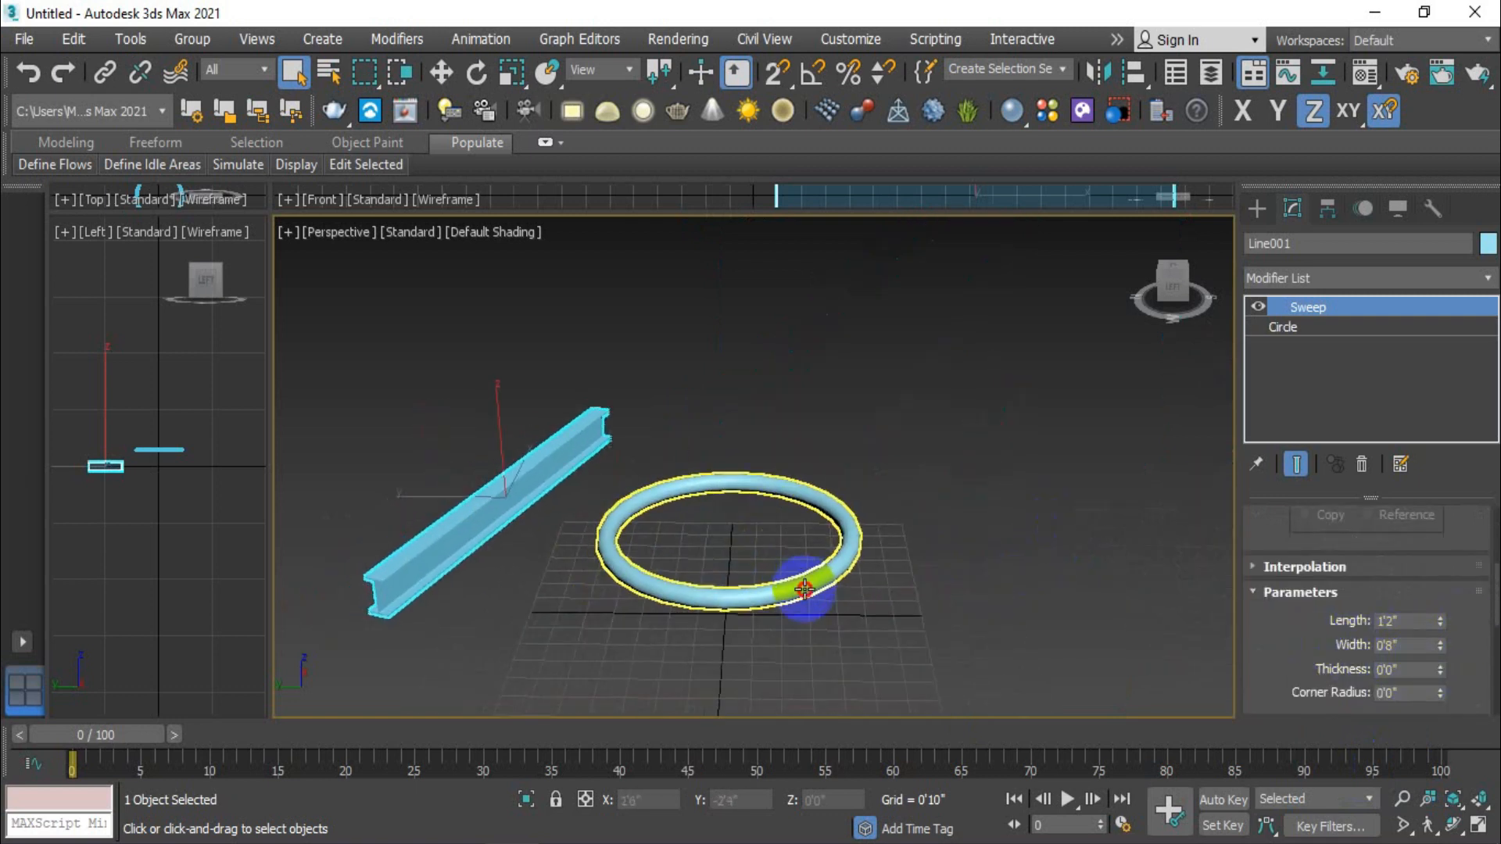
pyautogui.keyDown('alt'); pyautogui.moveTo(804, 589); pyautogui.dragTo(835, 607, button='middle'); pyautogui.keyUp('alt')
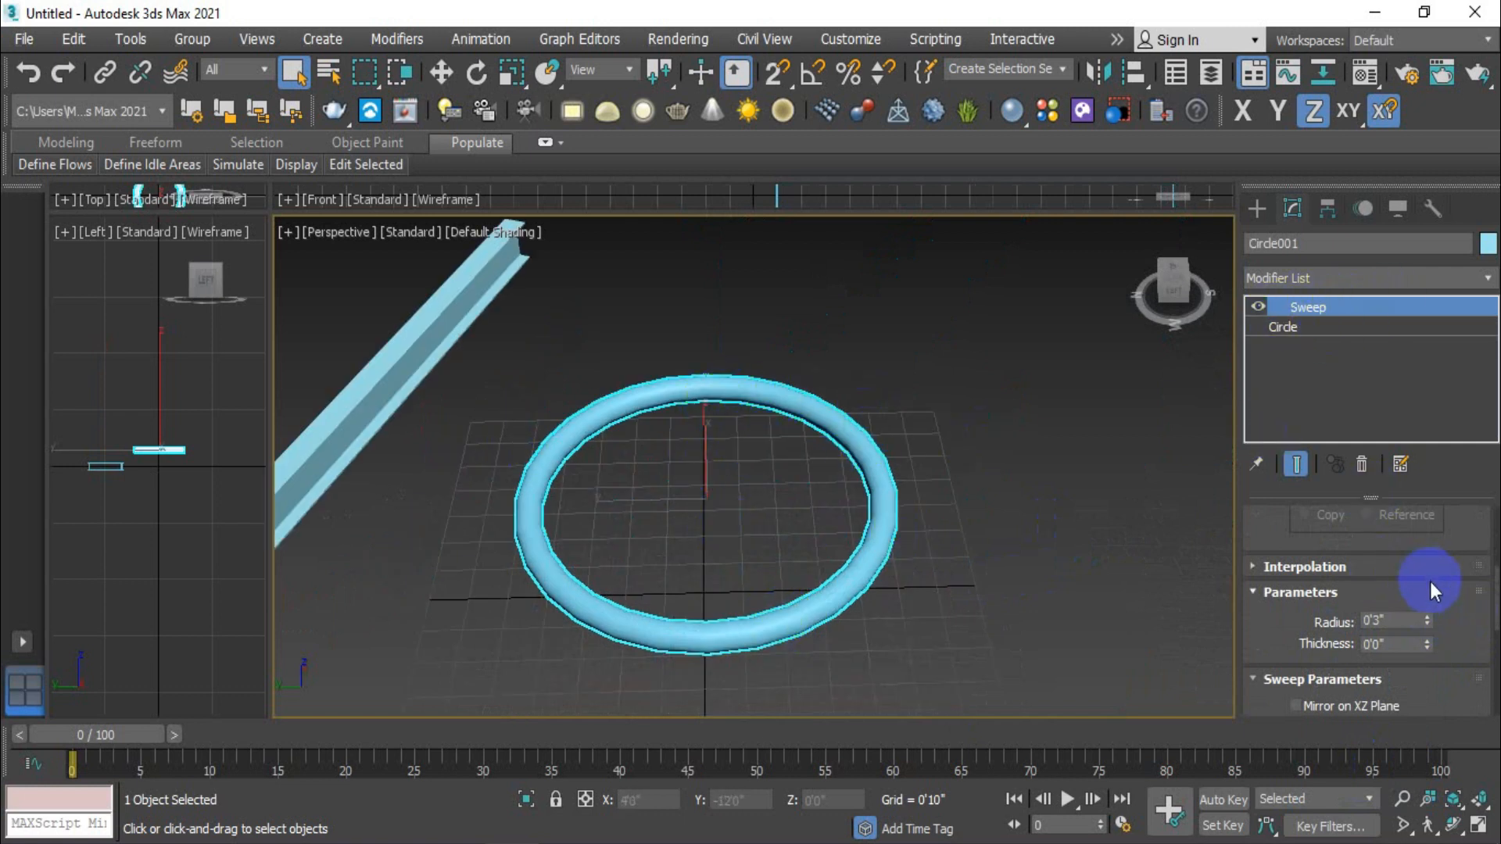
pyautogui.scroll(3, 1429, 581)
pyautogui.scroll(2, 1431, 599)
pyautogui.click(1407, 602)
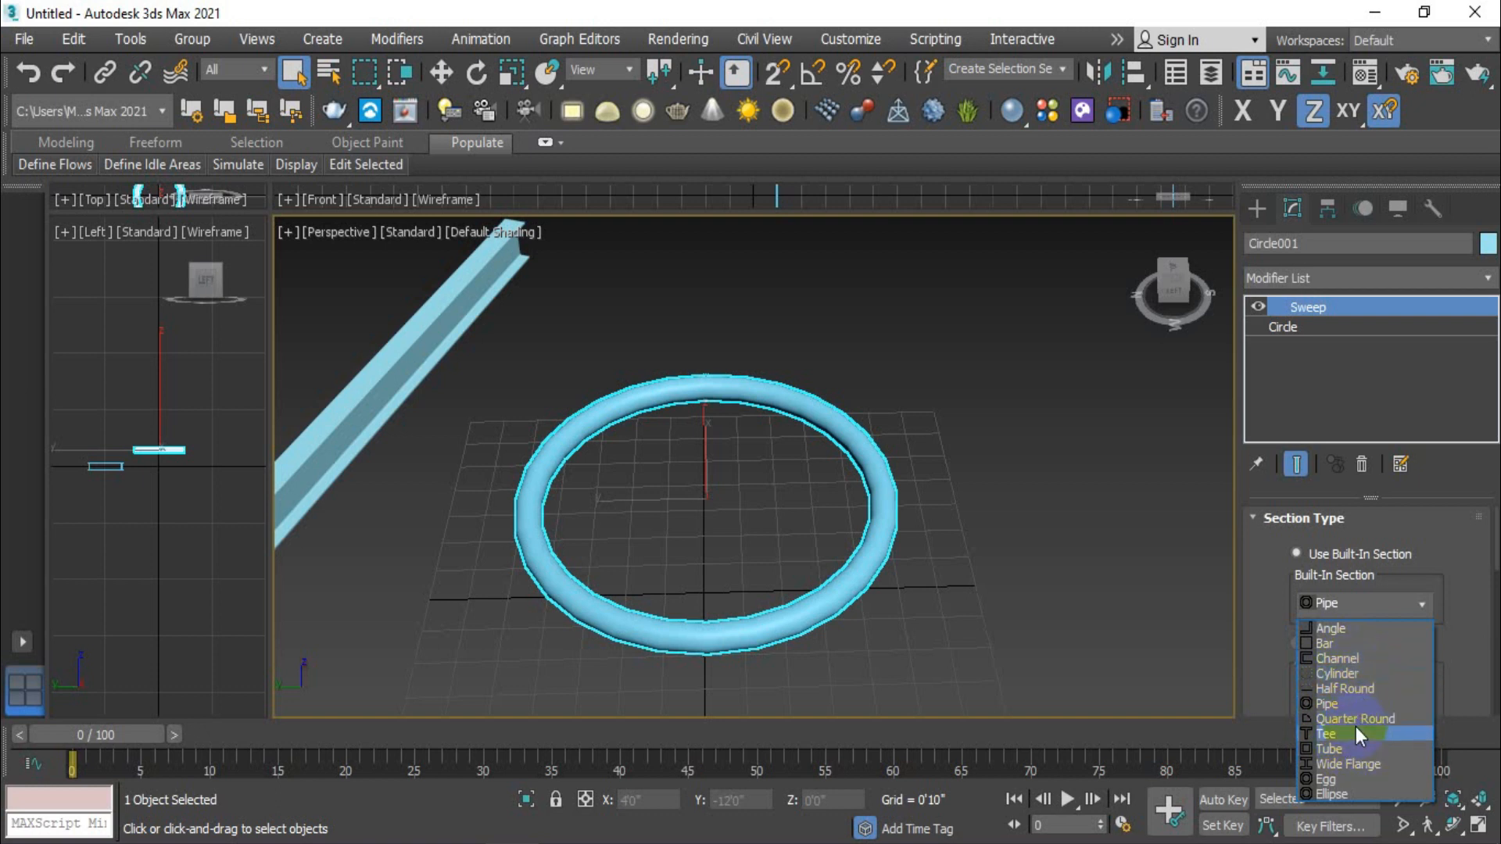
pyautogui.click(1337, 762)
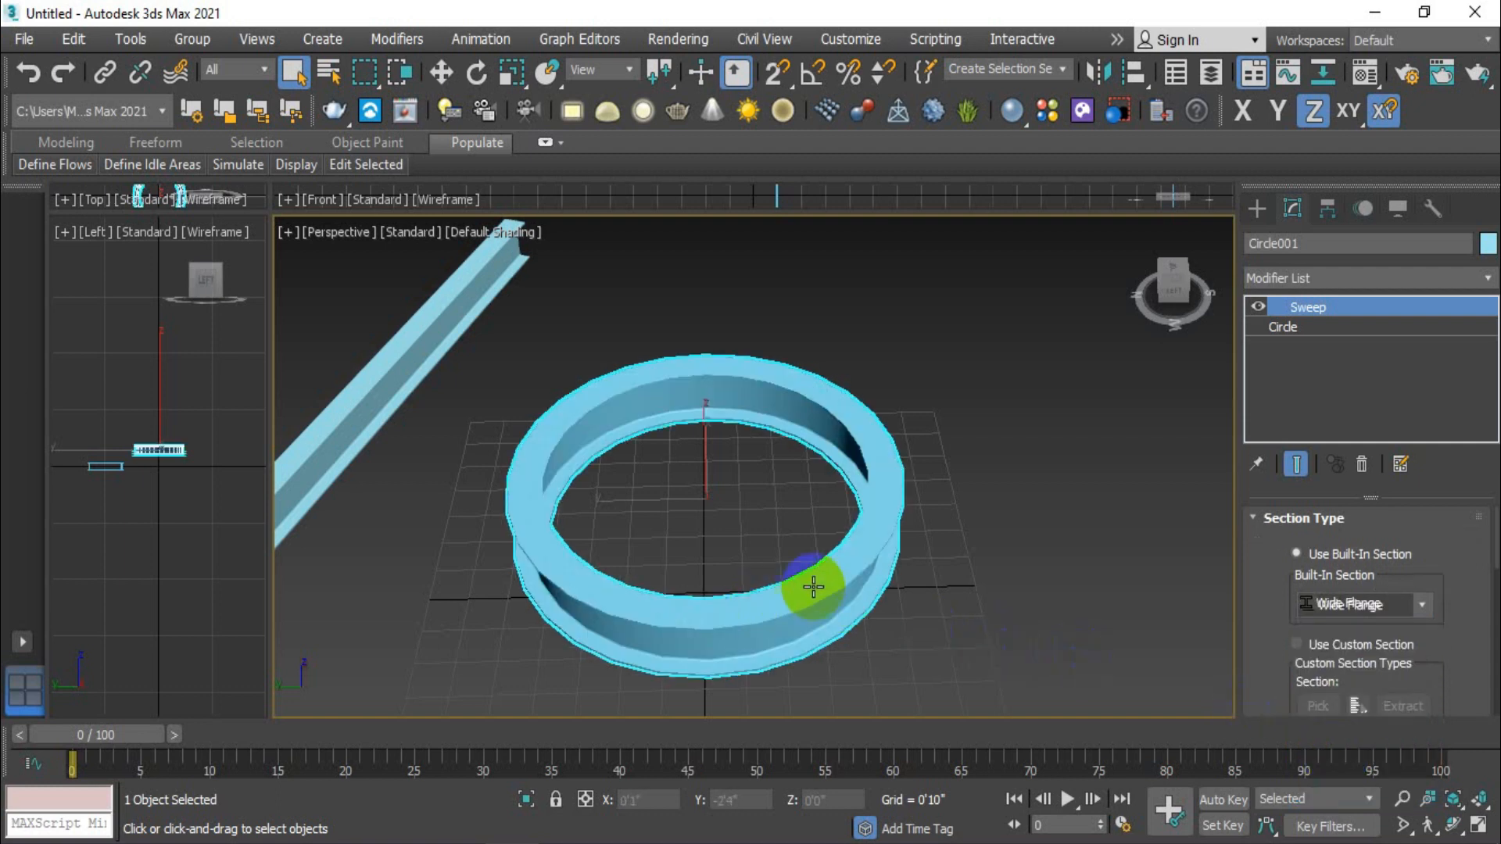
pyautogui.moveTo(619, 564); pyautogui.dragTo(811, 490, button='middle')
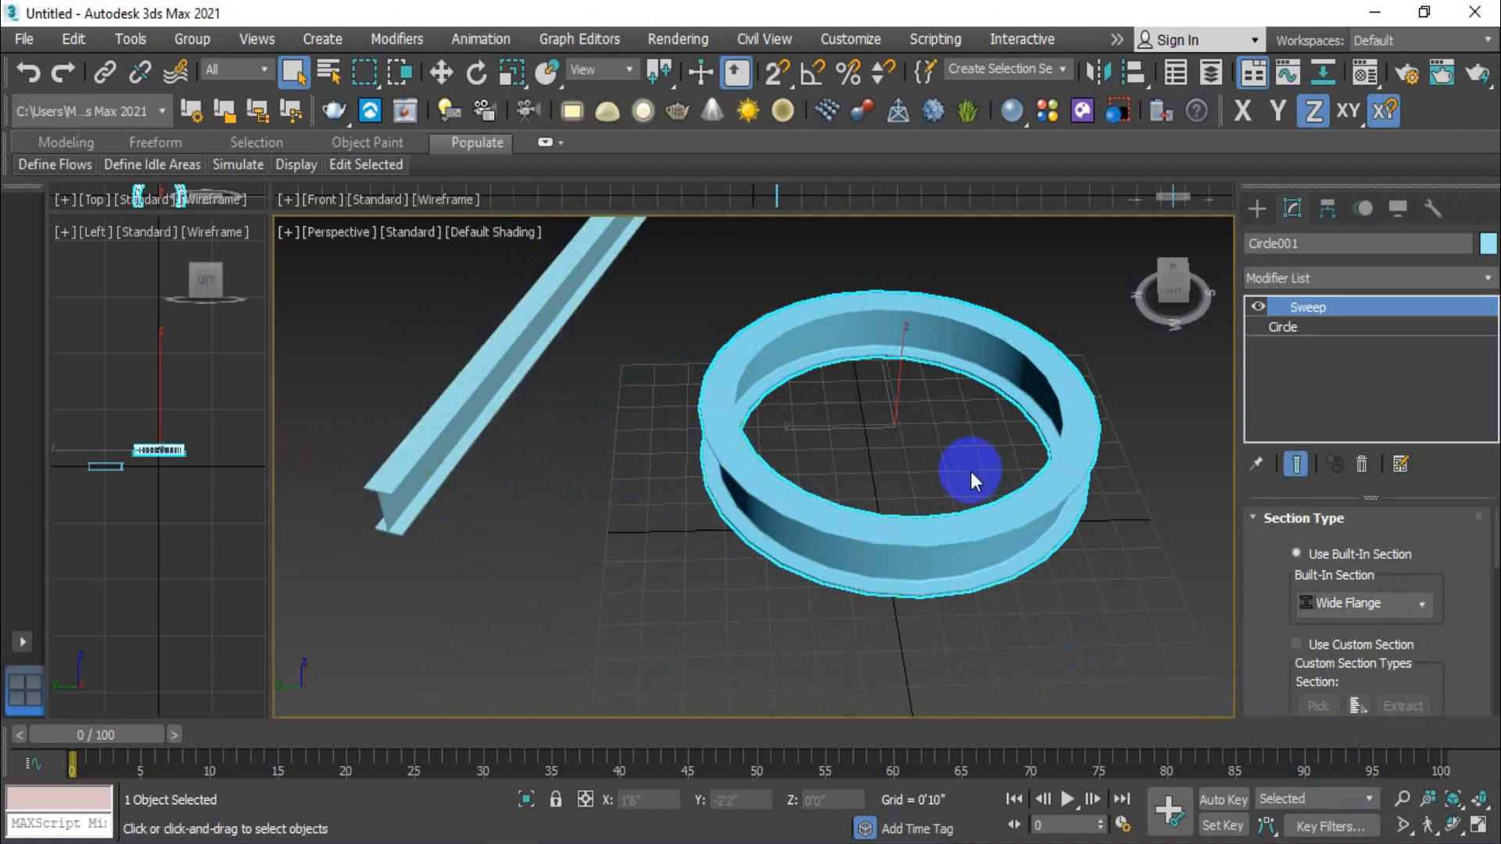
pyautogui.scroll(3, 817, 500)
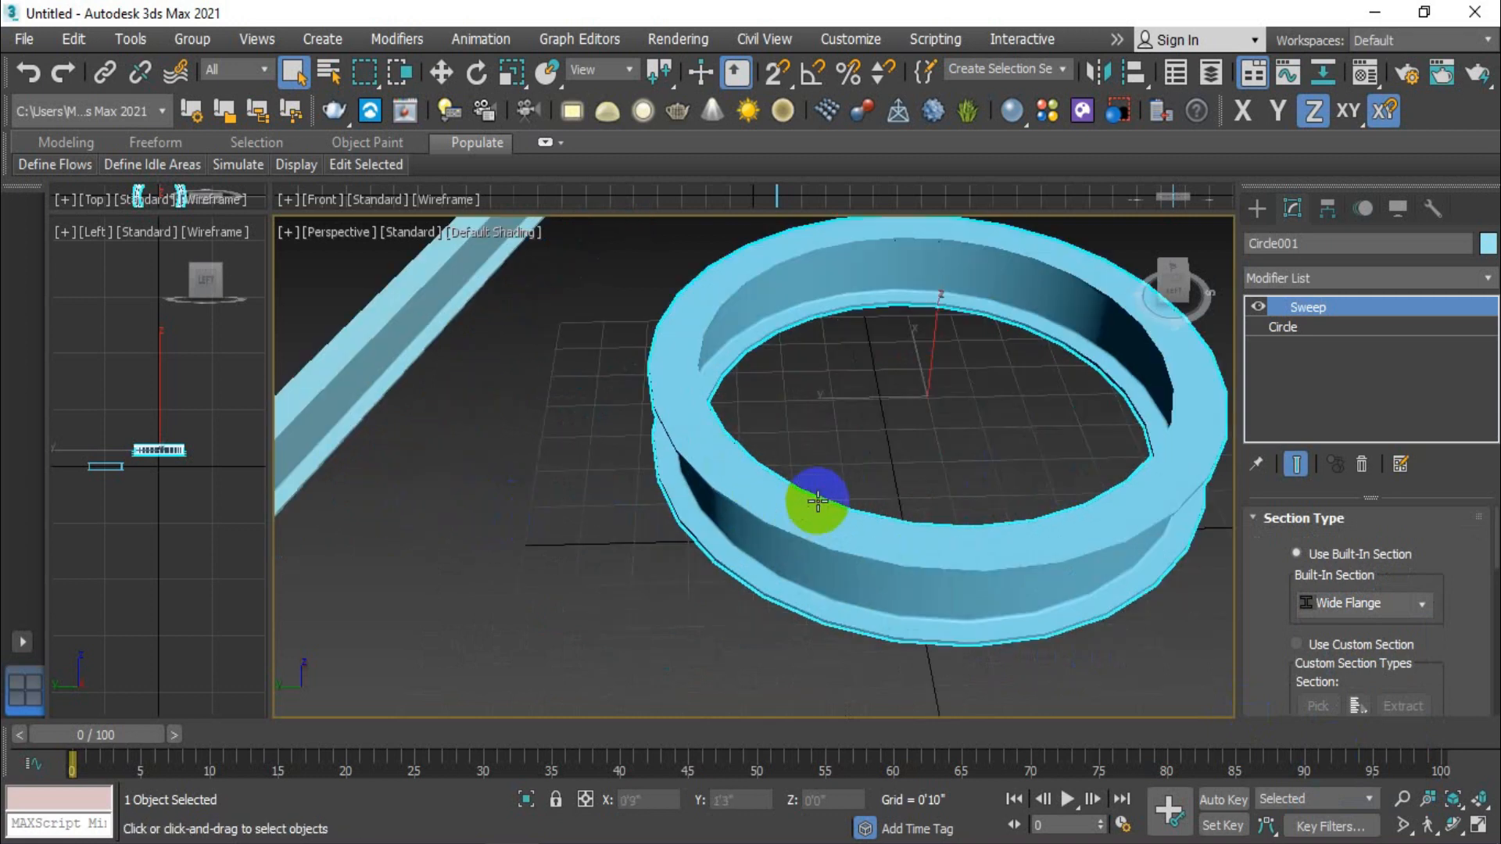
pyautogui.scroll(-3, 819, 508)
pyautogui.moveTo(839, 454); pyautogui.dragTo(821, 510, button='middle')
pyautogui.click(711, 413)
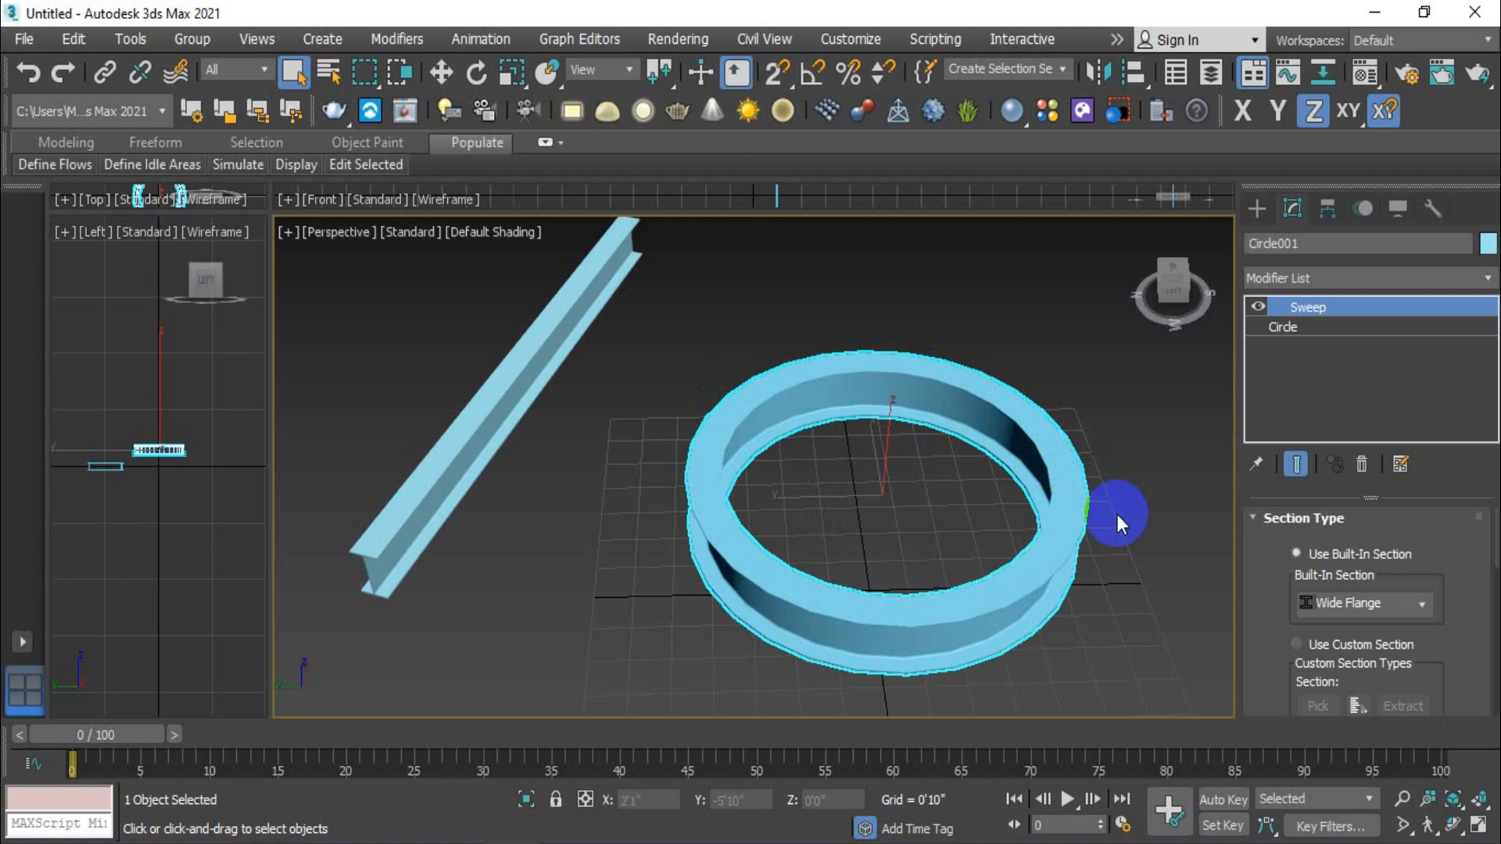
# - Change the circle's built-in sweep section to Cylinder and reduce its radius to 0'3"
pyautogui.click(1424, 602)
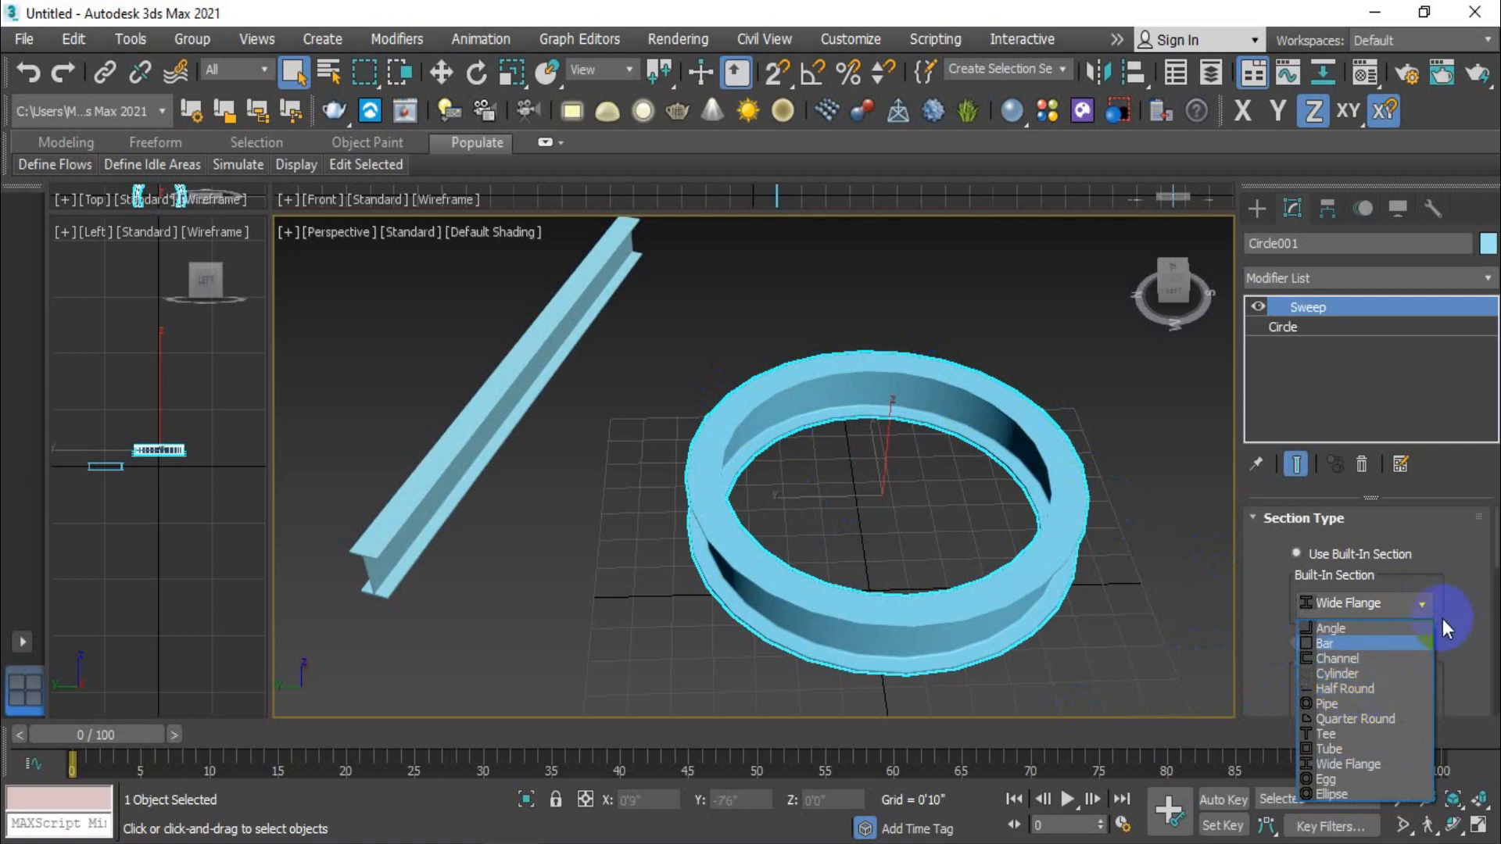
pyautogui.click(1358, 675)
pyautogui.moveTo(1012, 607); pyautogui.dragTo(976, 597, button='middle')
pyautogui.scroll(-6, 1450, 610)
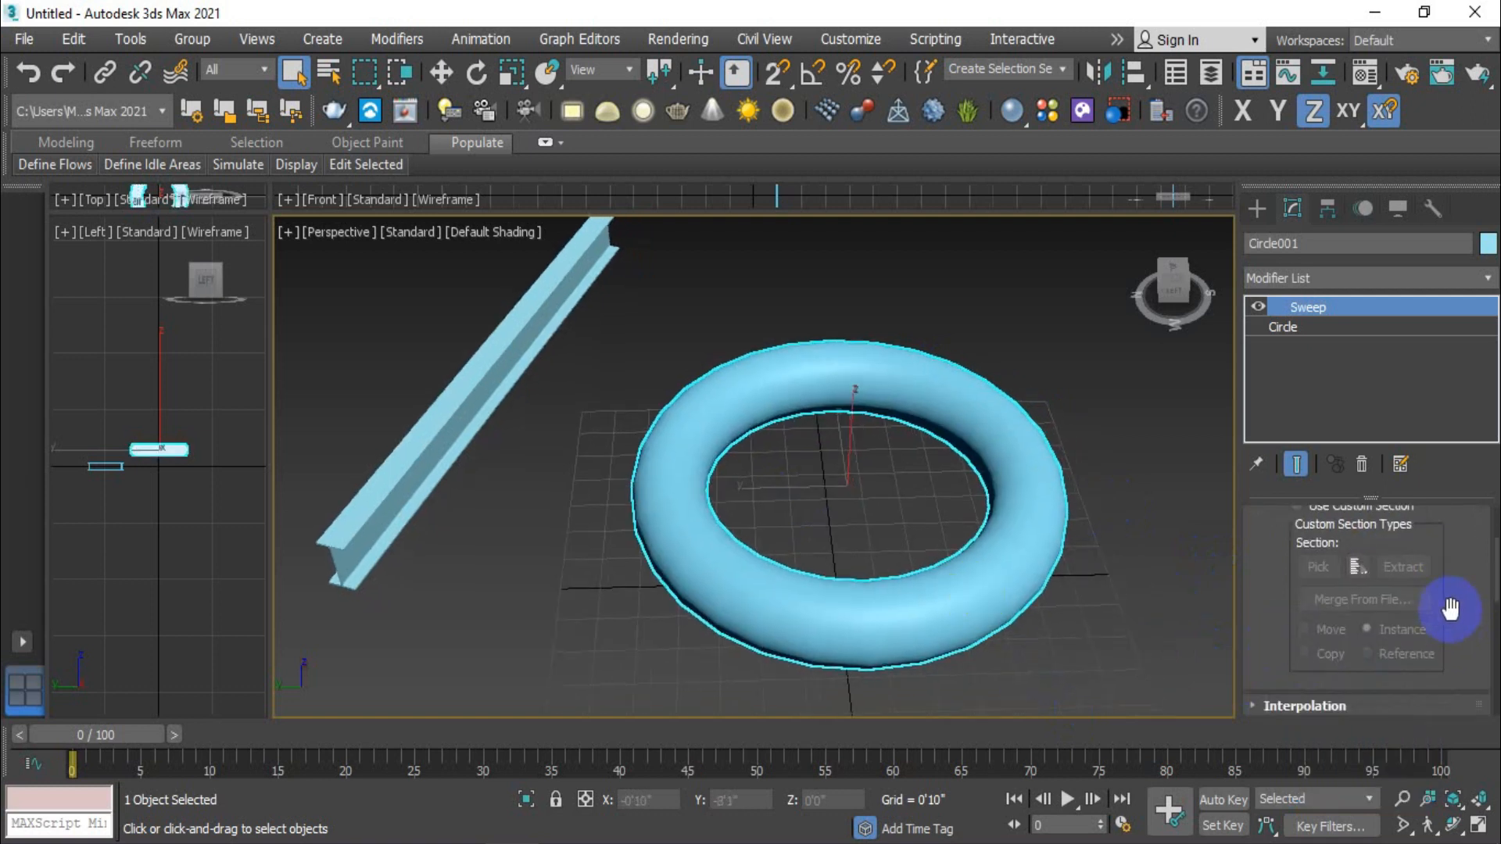
pyautogui.moveTo(1426, 625); pyautogui.dragTo(1431, 693)
pyautogui.scroll(5, 876, 614)
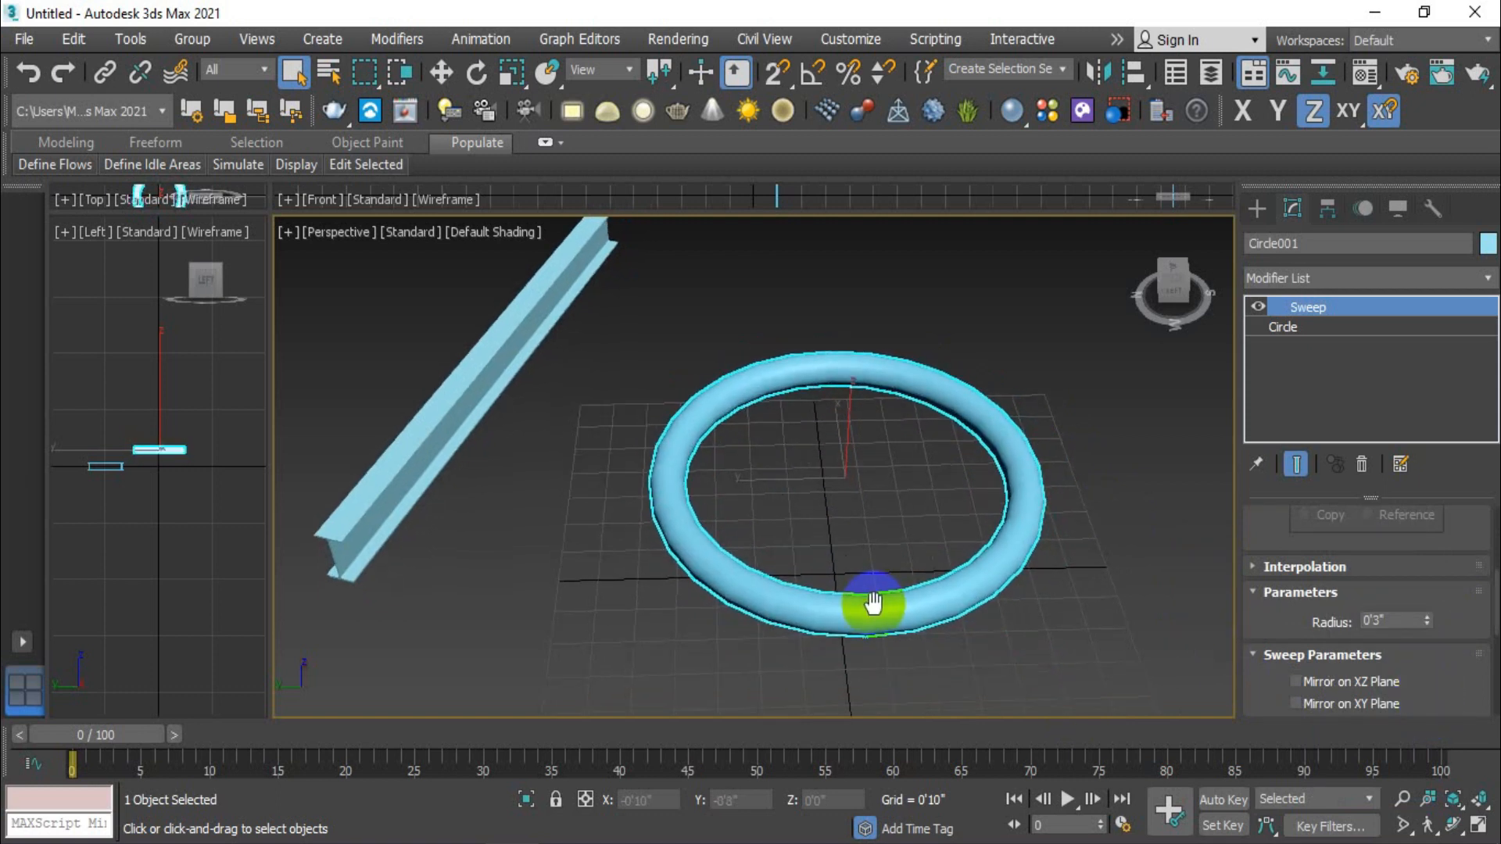
# - Try 100 interpolation steps on the circle's sweep and set them back to 6
pyautogui.scroll(2, 837, 692)
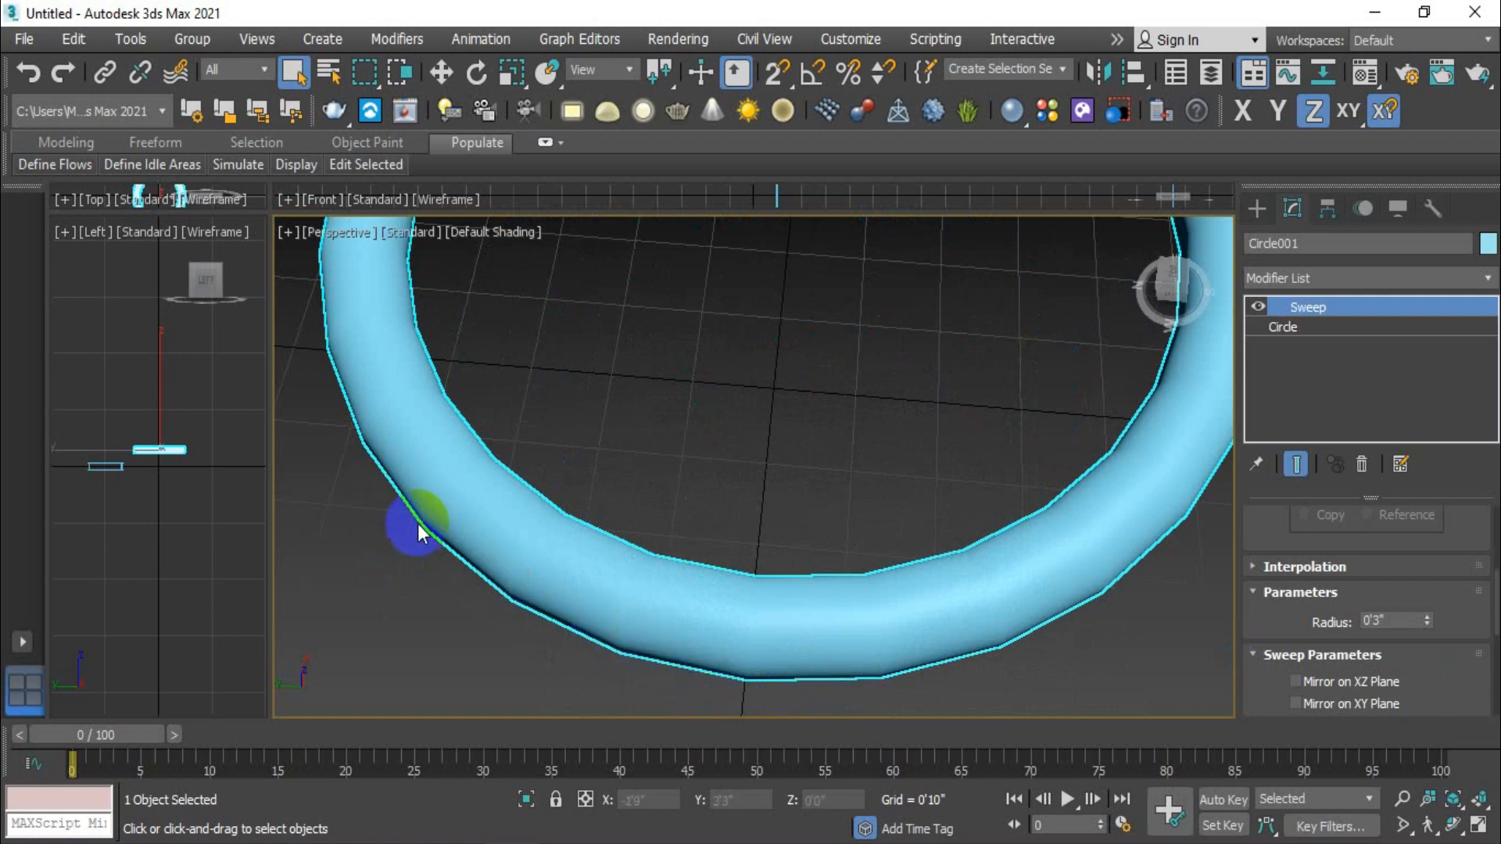
pyautogui.click(1251, 565)
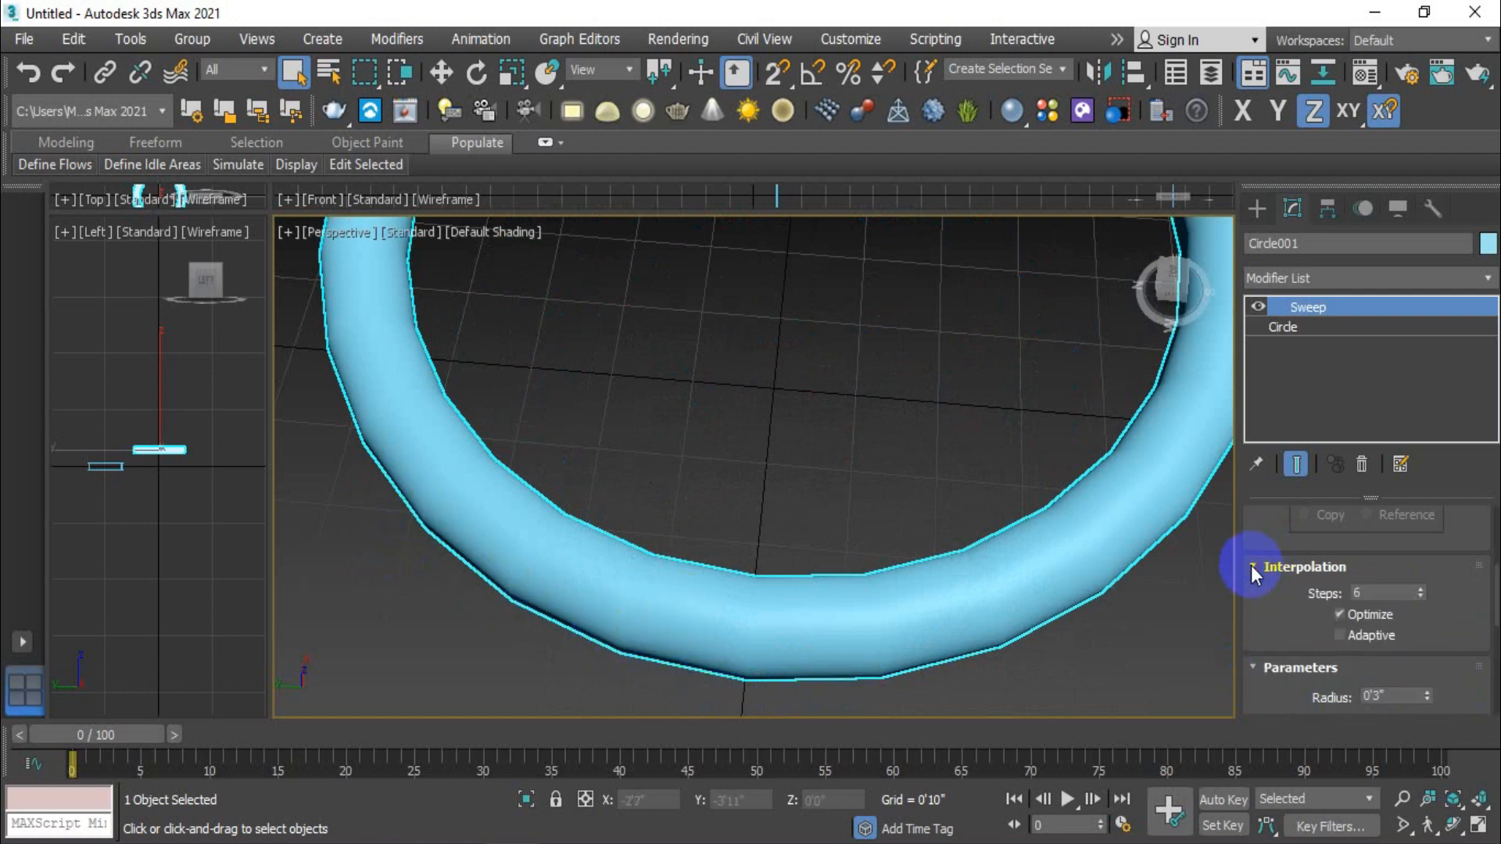
pyautogui.moveTo(1420, 594); pyautogui.dragTo(1419, 359)
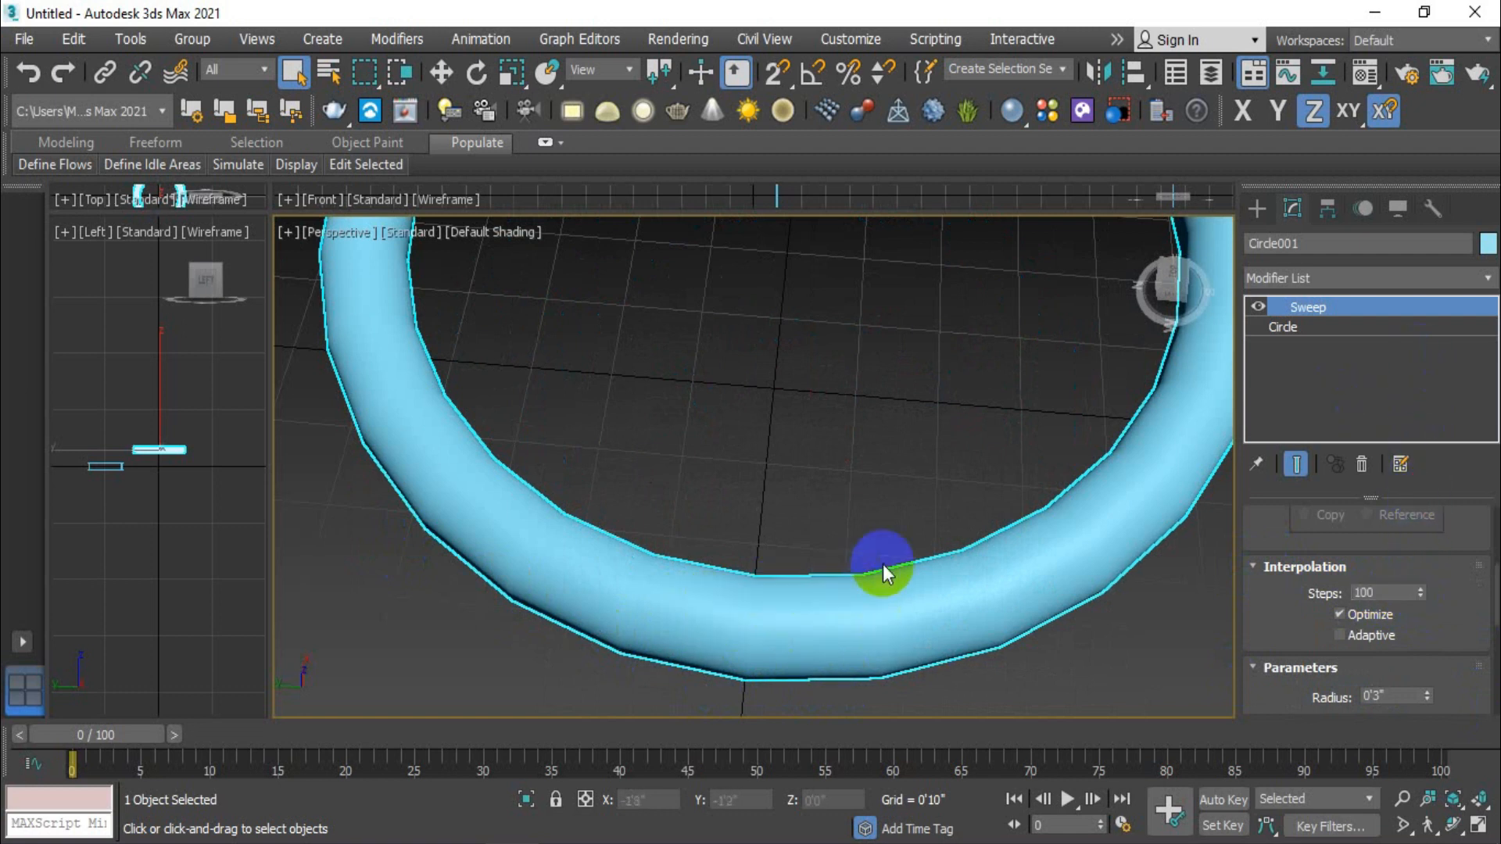
pyautogui.doubleClick(1366, 592)
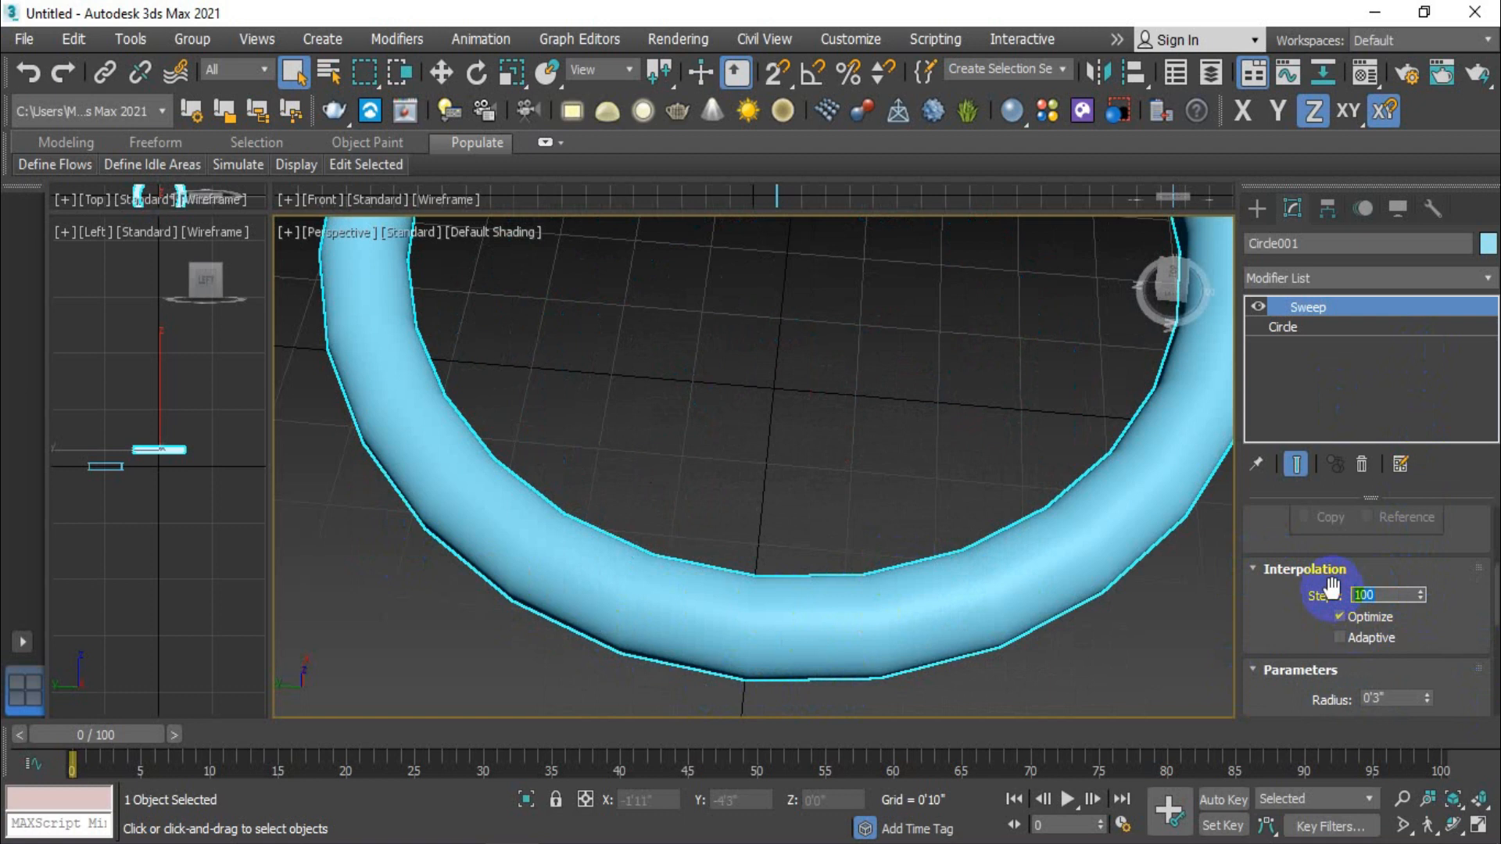
pyautogui.write('6')
pyautogui.press('Return')
# - Review the circle's sweep parameters, the ring beside the beam, and the list of built-in section types
pyautogui.scroll(-5, 1279, 668)
pyautogui.scroll(-3, 1122, 643)
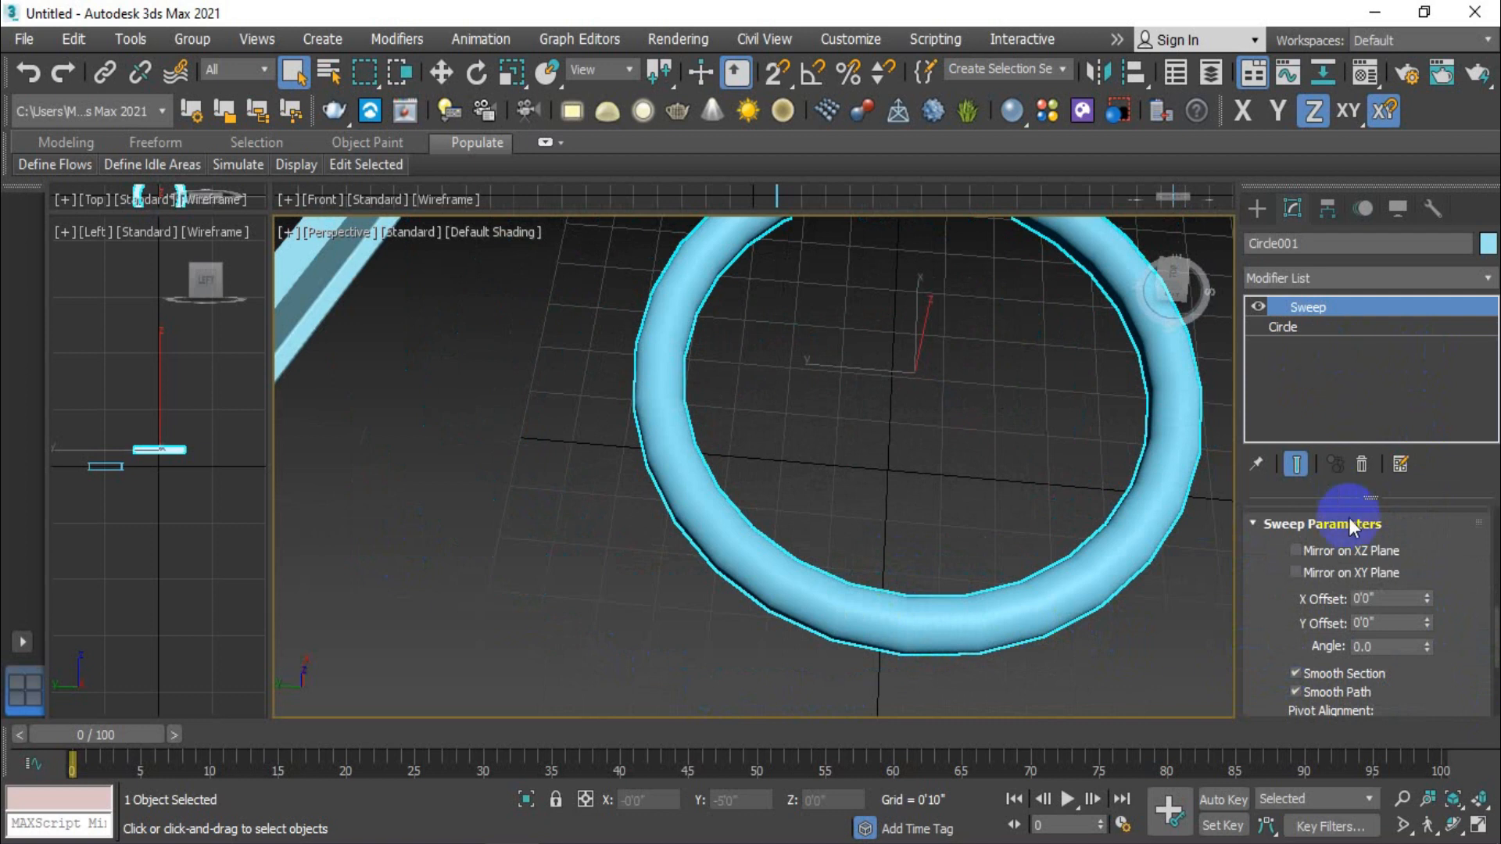
pyautogui.scroll(10, 1461, 584)
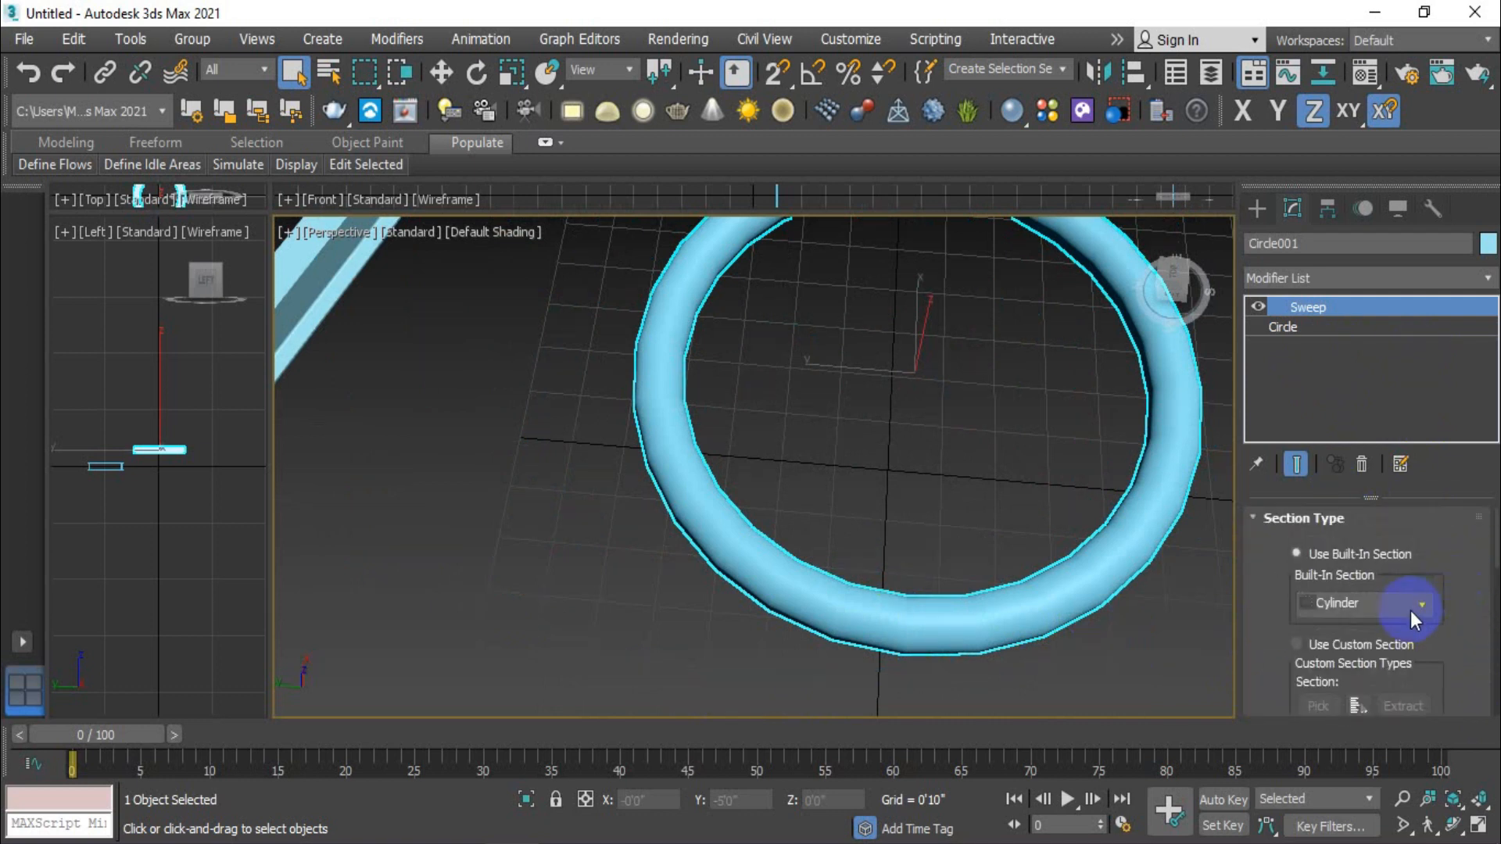
pyautogui.click(1411, 612)
pyautogui.click(890, 542)
pyautogui.scroll(-4, 889, 542)
pyautogui.moveTo(965, 527); pyautogui.dragTo(796, 640, button='middle')
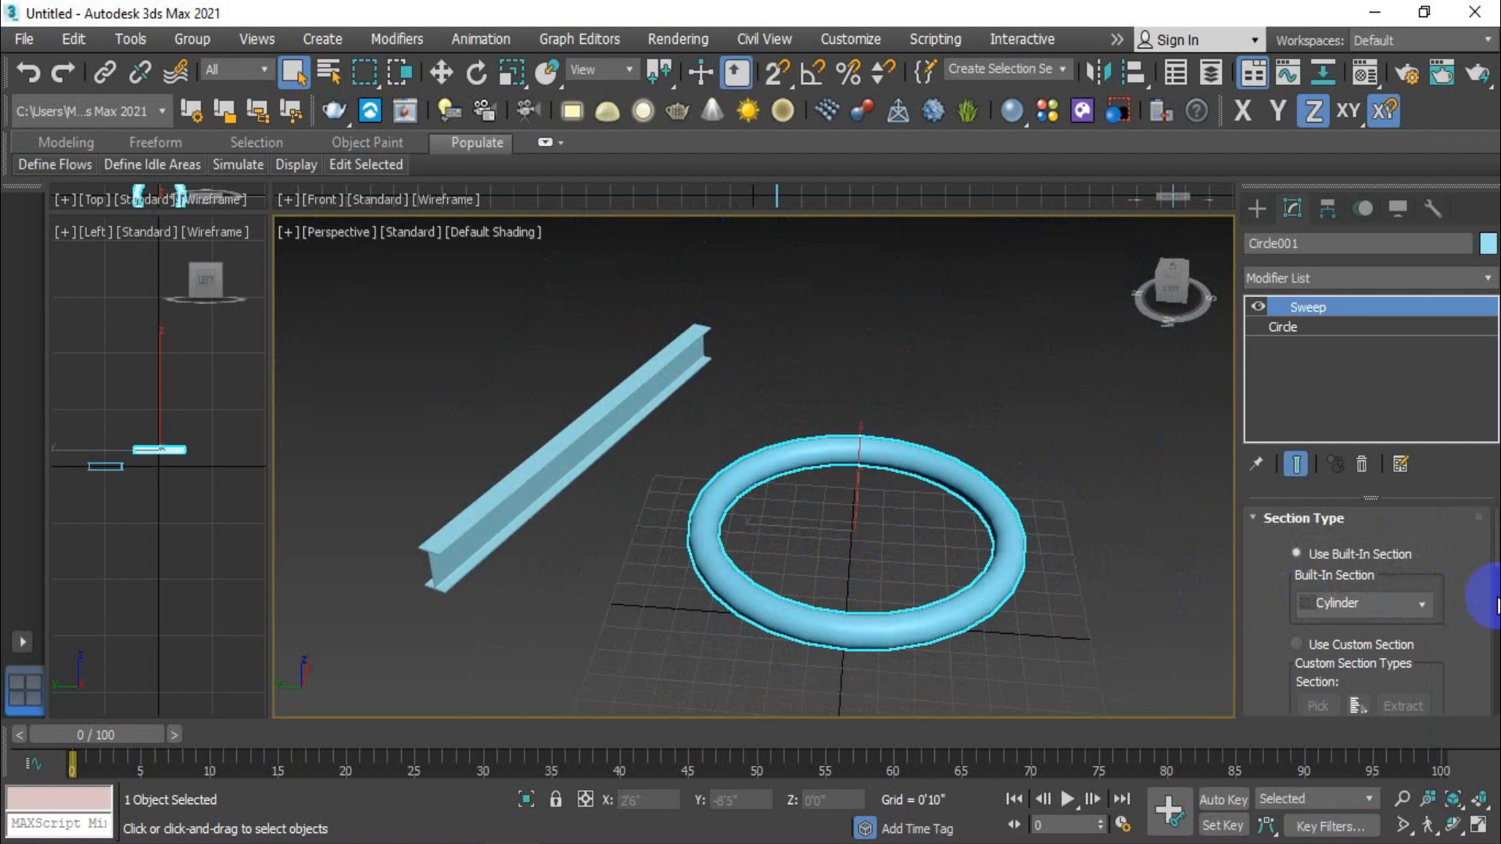
pyautogui.click(1422, 605)
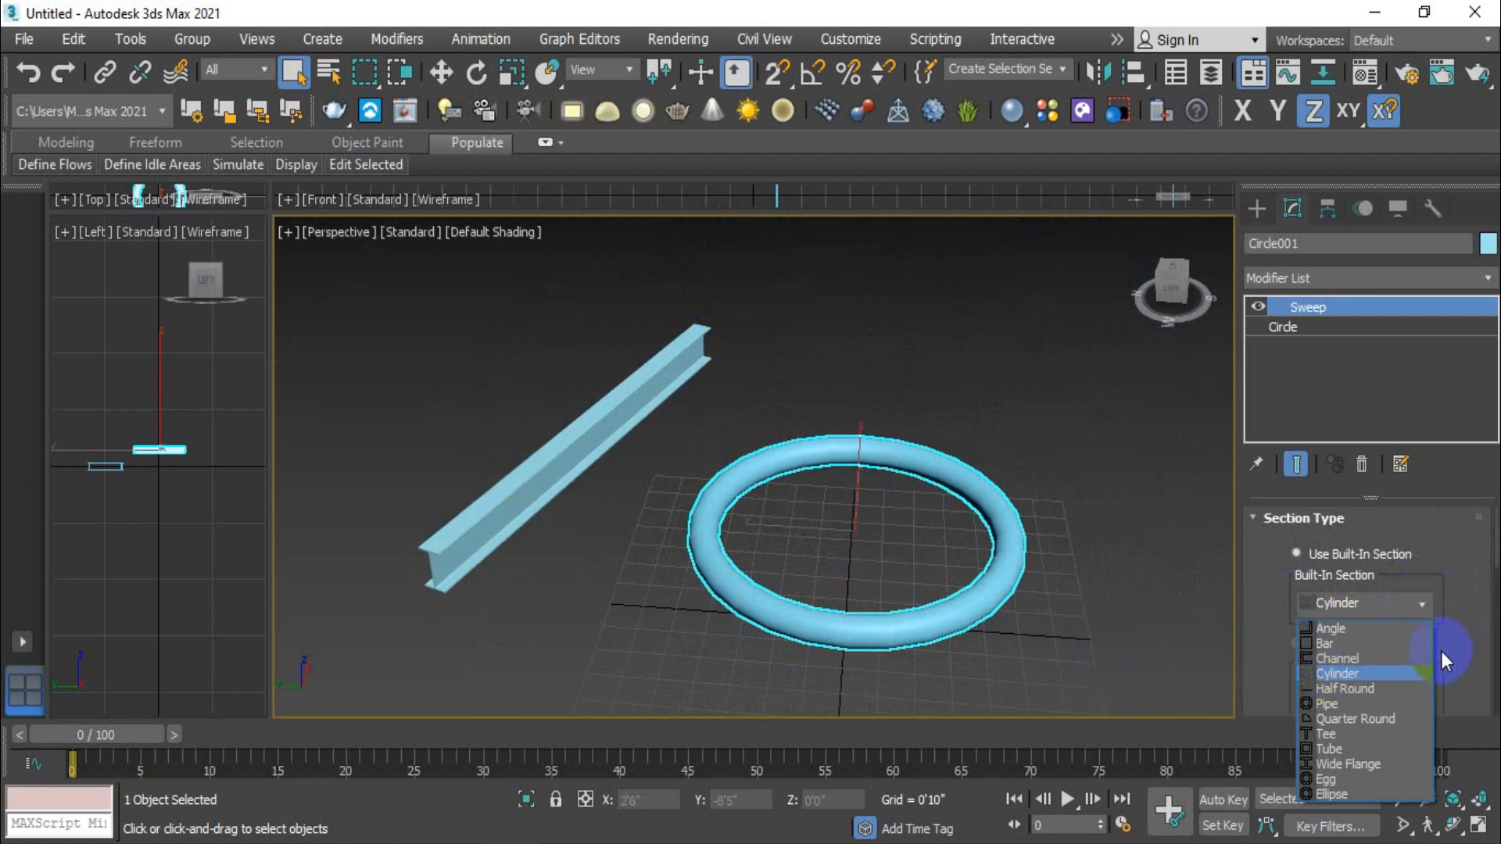
pyautogui.click(1467, 612)
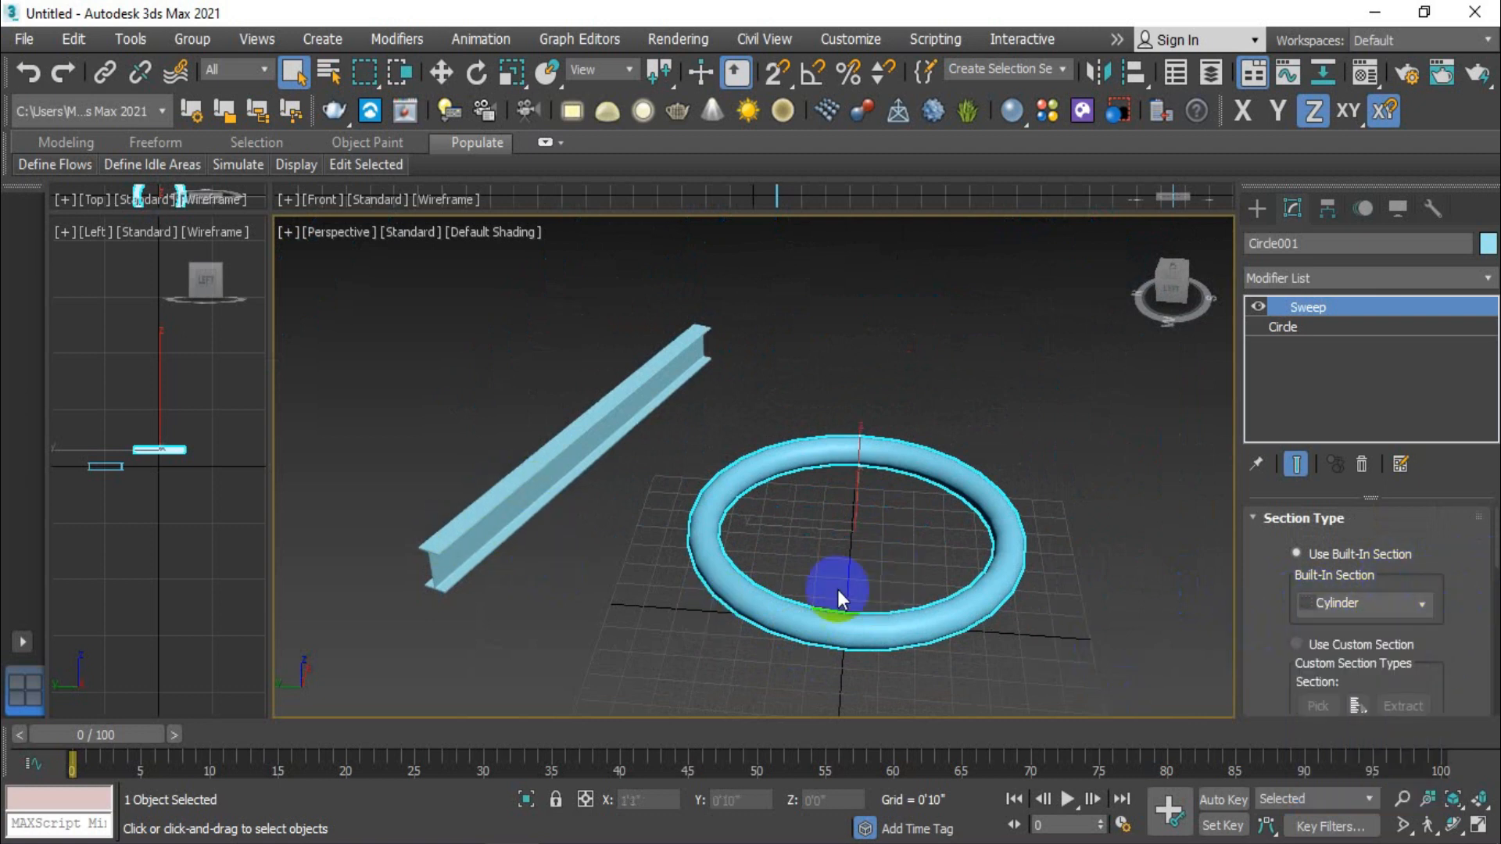
pyautogui.click(1396, 610)
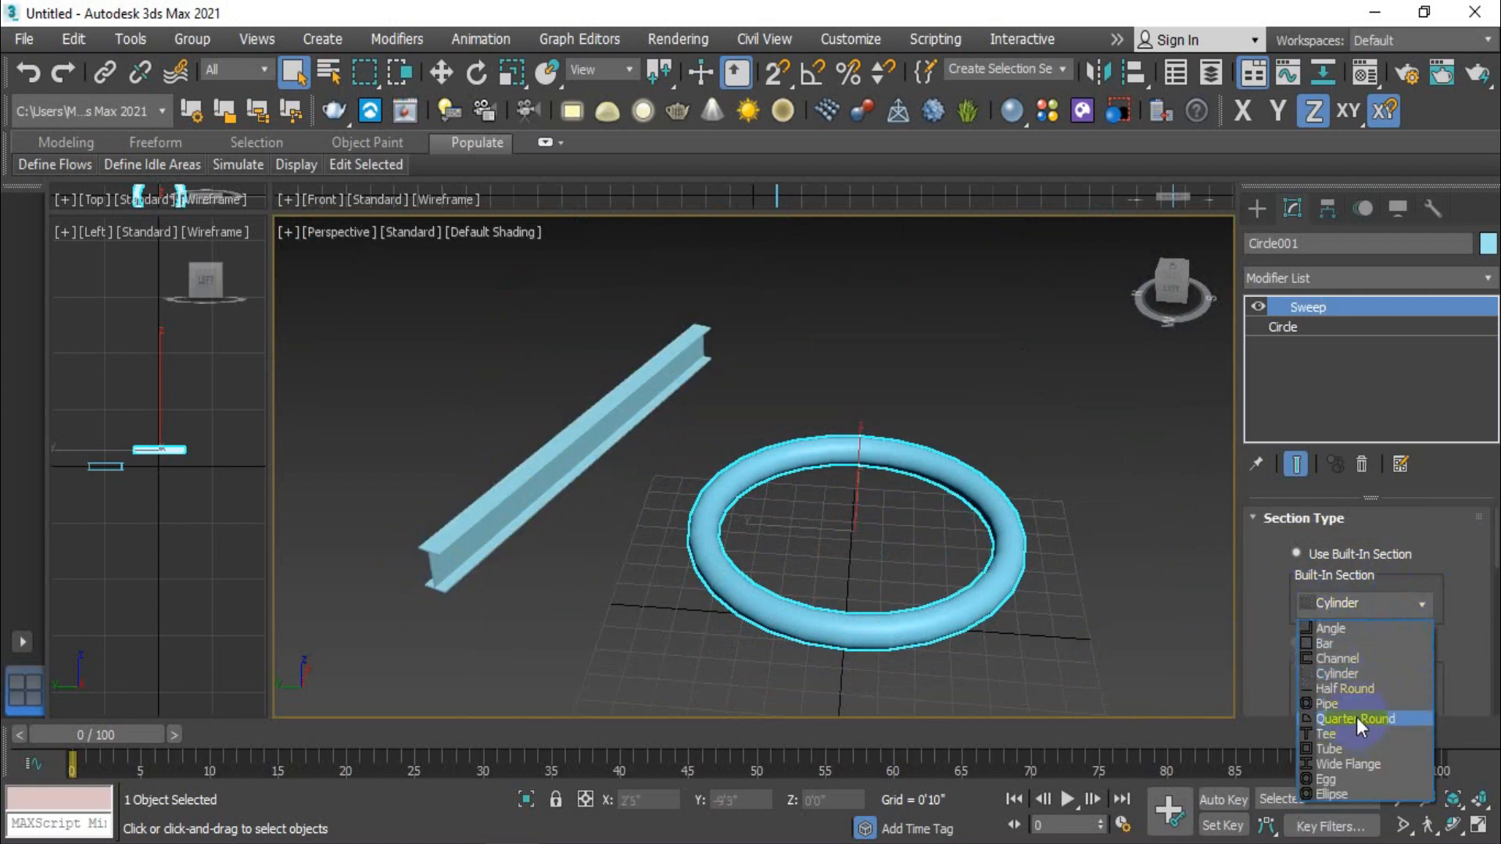
pyautogui.click(1400, 606)
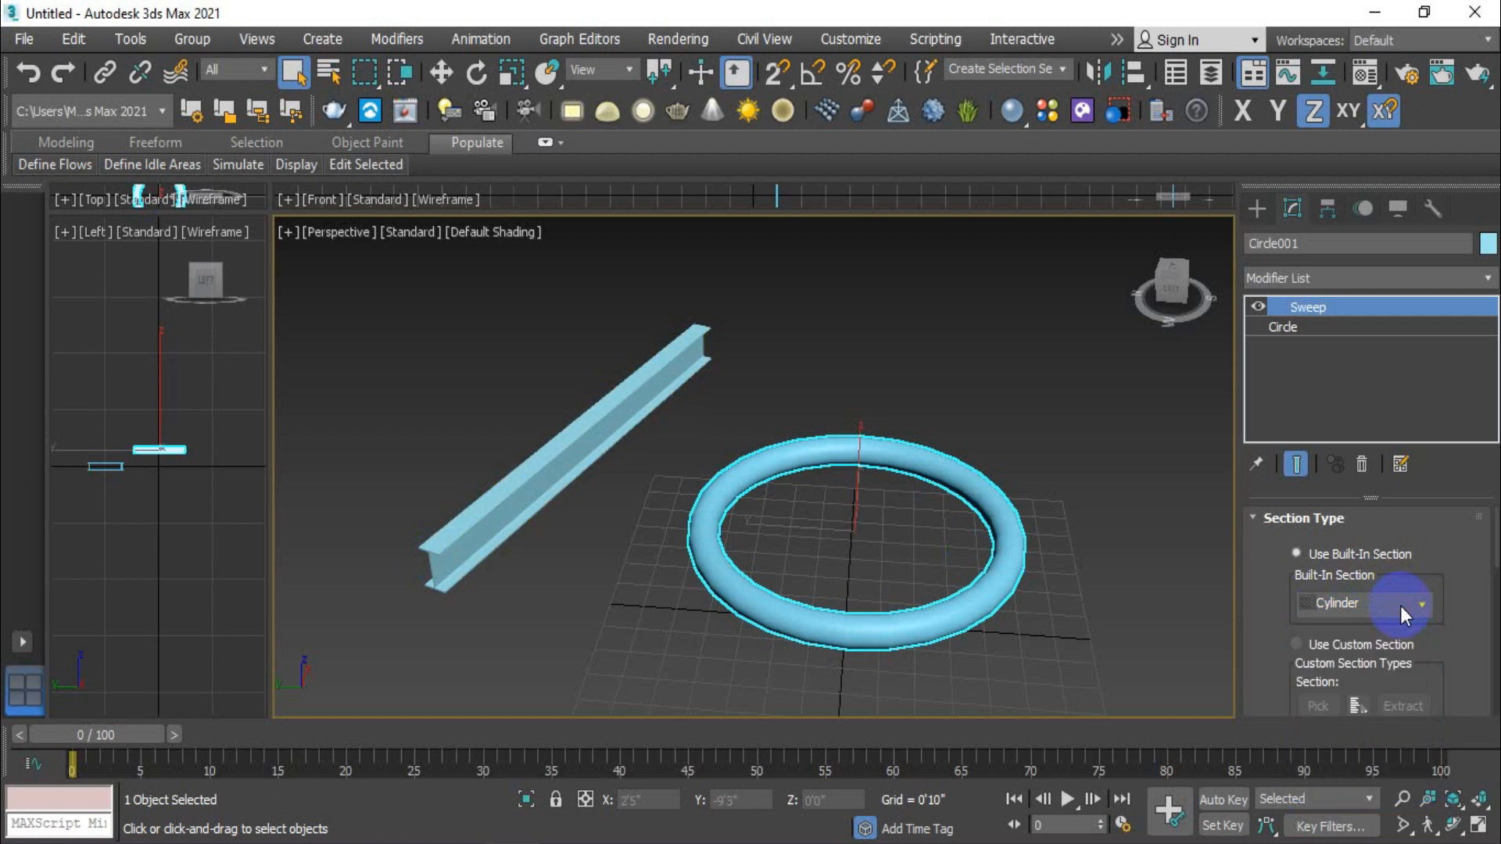